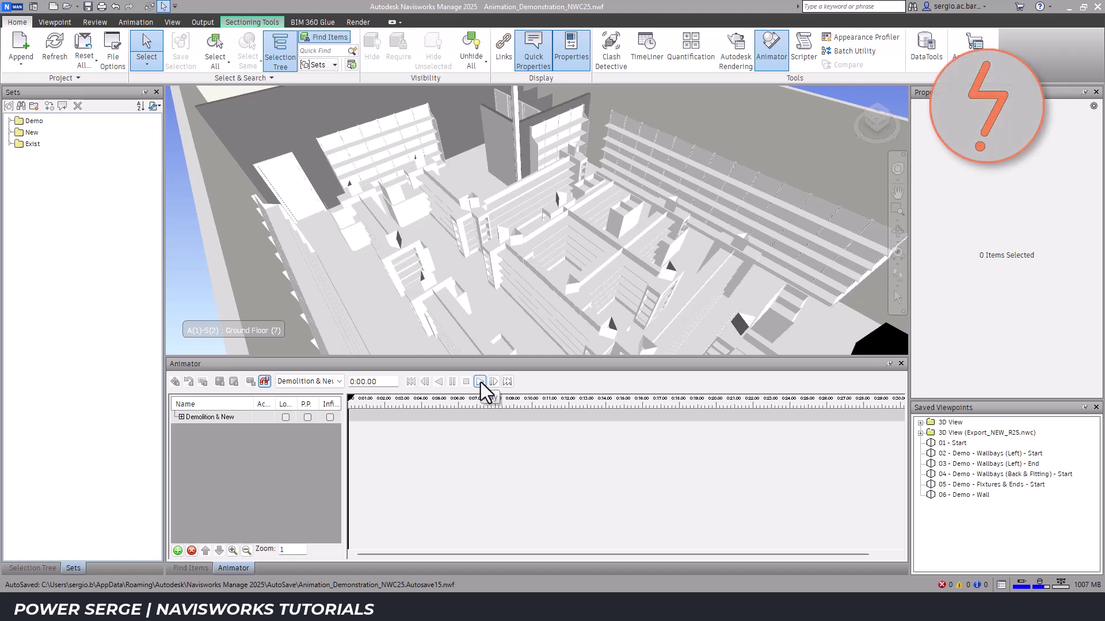
Step: Play the Demolition & New scene in the Animator to preview the phased demolition sequence
{"action": "left_click", "coordinate": [480, 382]}
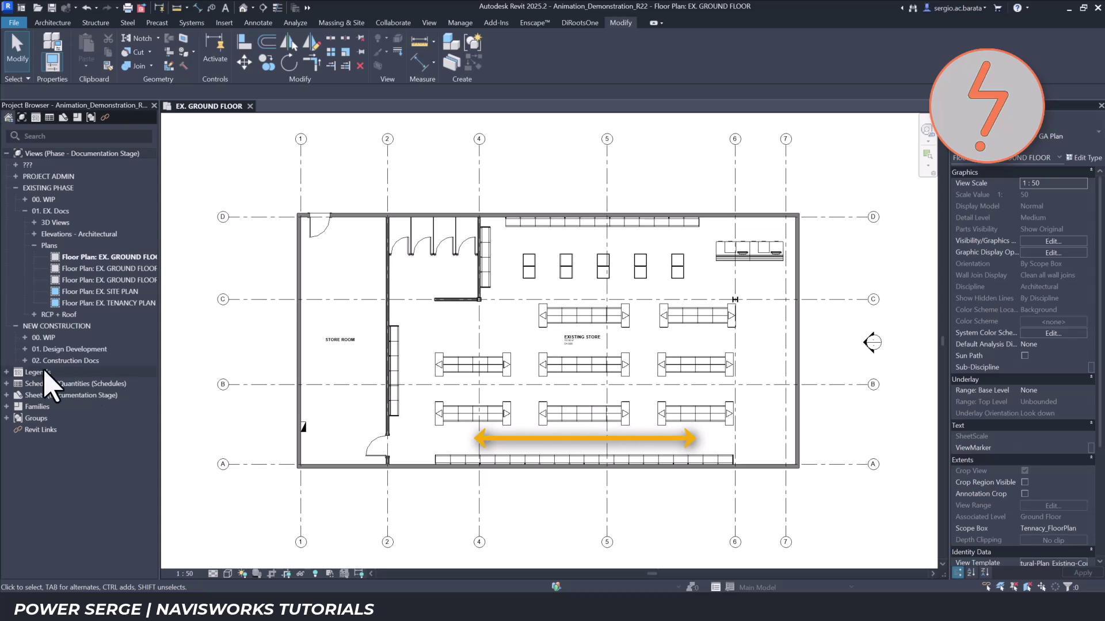
Step: Under 02. Construction Docs, open the GROUND FLOOR - DEMOLITION and GROUND FLOOR - FIXTURES & FITTINGS plans
{"action": "left_click", "coordinate": [25, 361]}
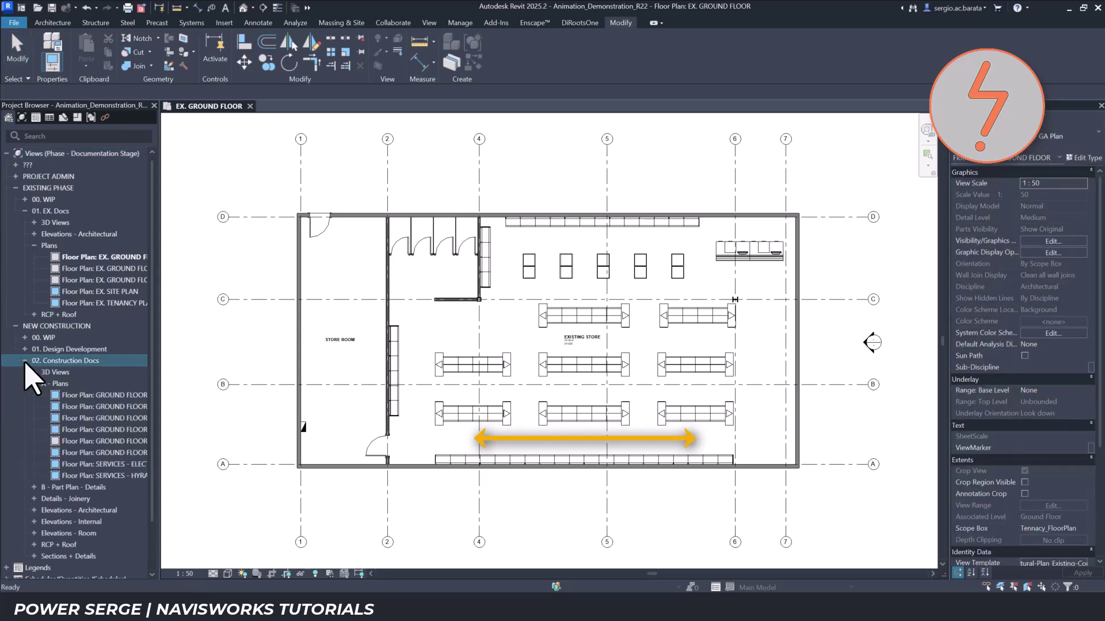
{"action": "double_click", "coordinate": [118, 395]}
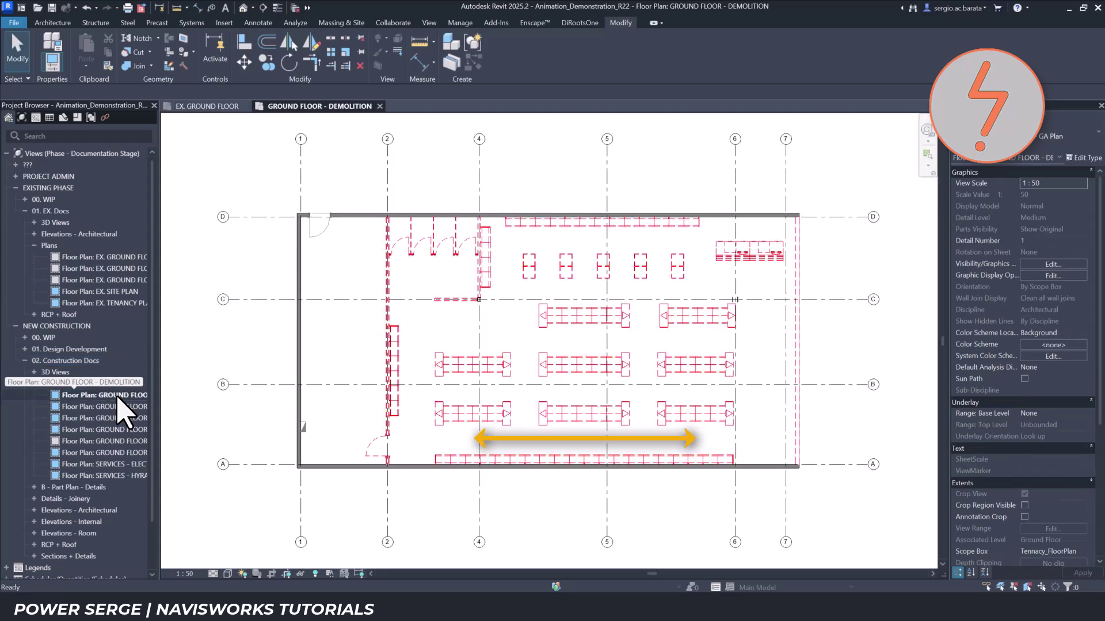
{"action": "double_click", "coordinate": [118, 407]}
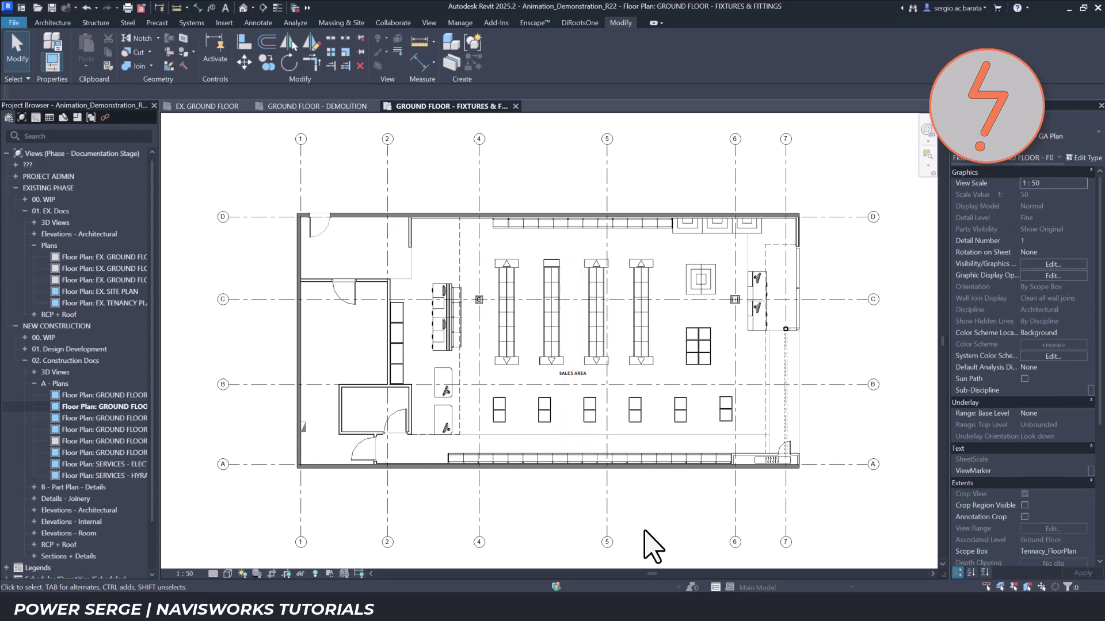
Step: Open 3D View: 3D Demo from 01. Design Development > 3D Views
{"action": "left_click", "coordinate": [25, 349]}
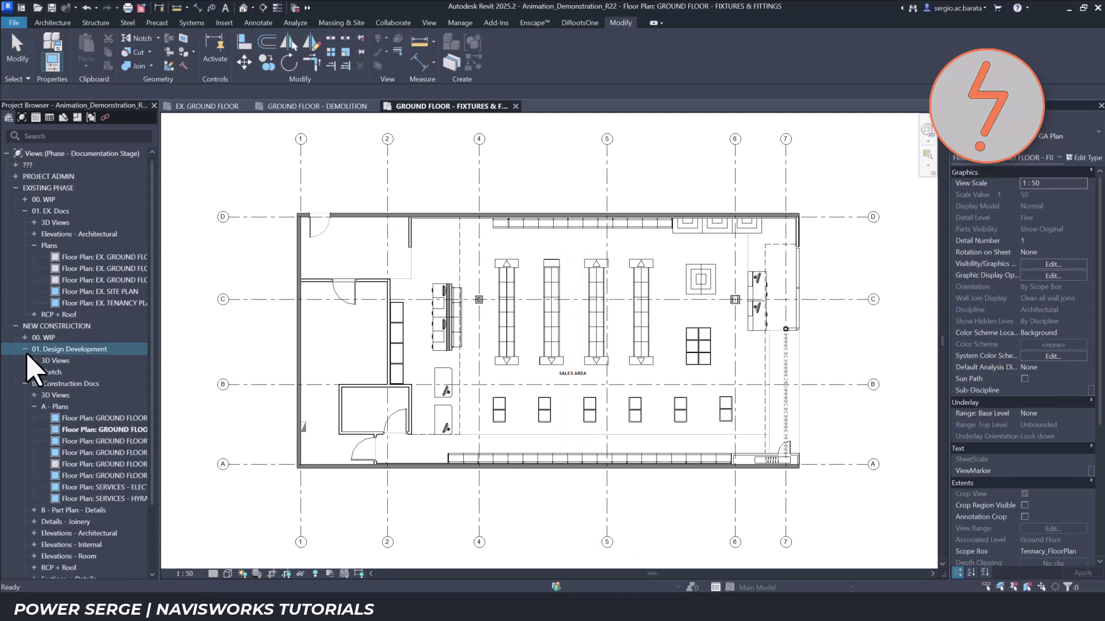
{"action": "left_click", "coordinate": [34, 361]}
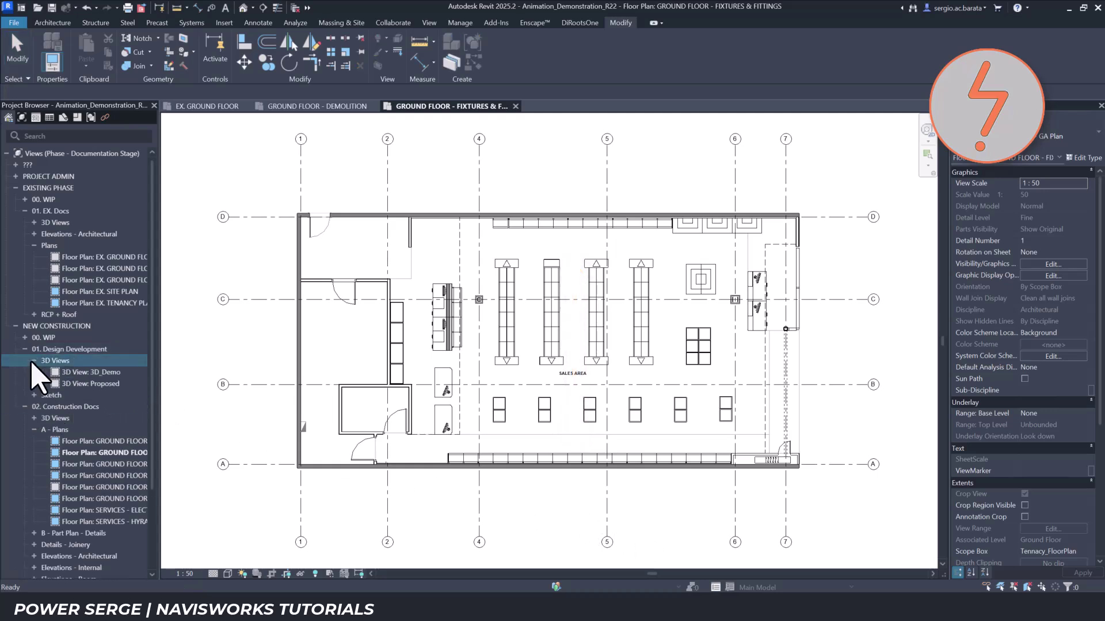
{"action": "left_click", "coordinate": [102, 372]}
{"action": "double_click", "coordinate": [101, 373]}
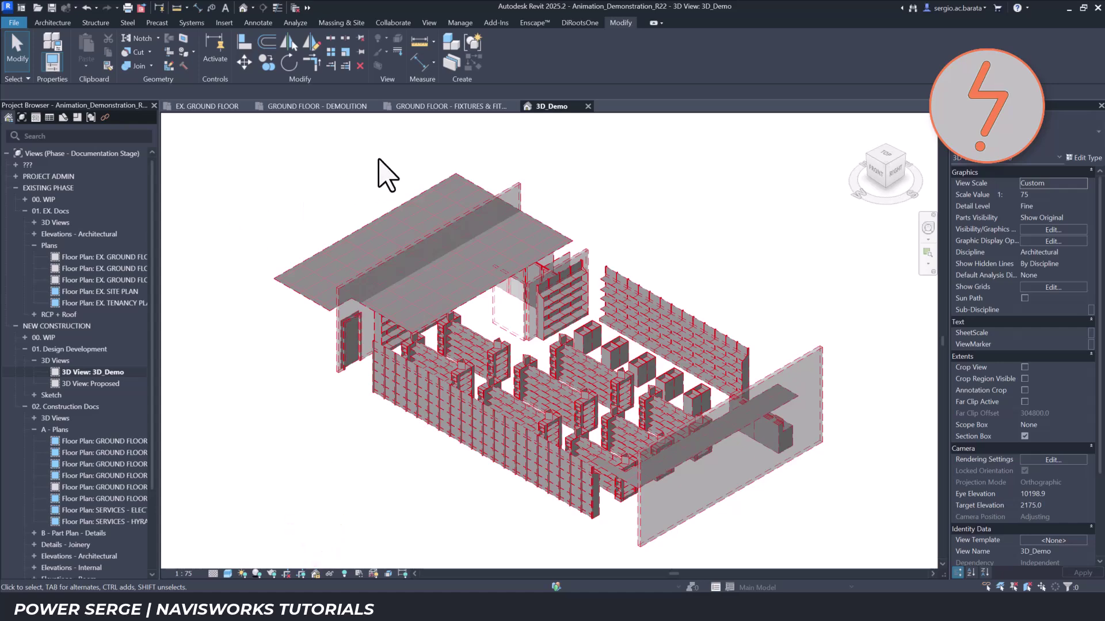
Step: Review the Revit file reader options in the Navisworks 2025 export settings, then close the Export dialog
{"action": "left_click", "coordinate": [498, 23]}
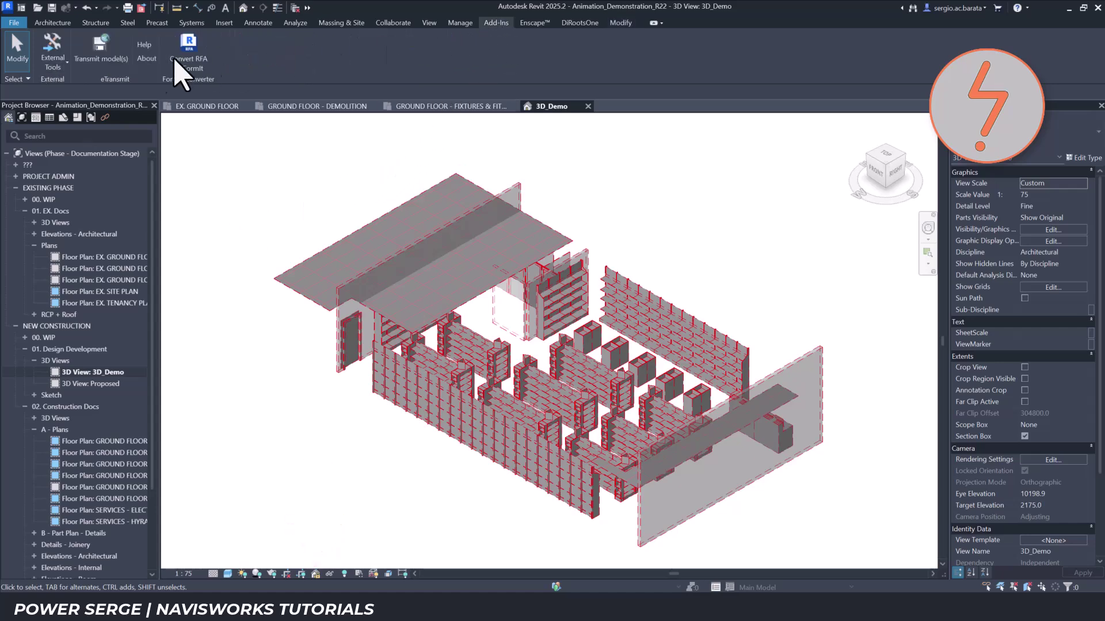
{"action": "left_click", "coordinate": [60, 71]}
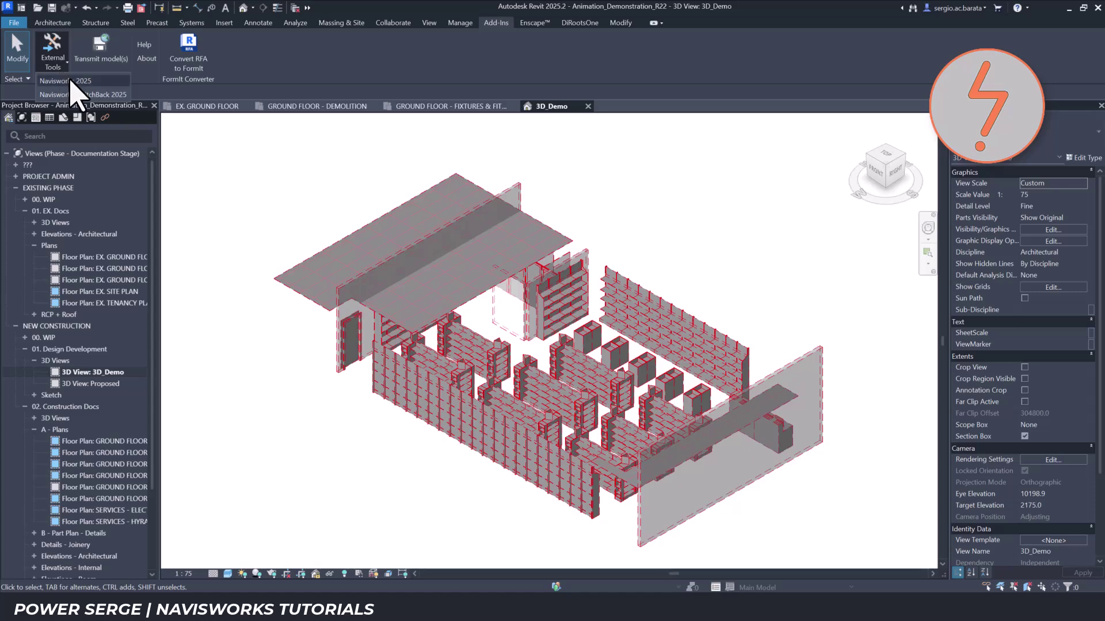
{"action": "left_click", "coordinate": [87, 95]}
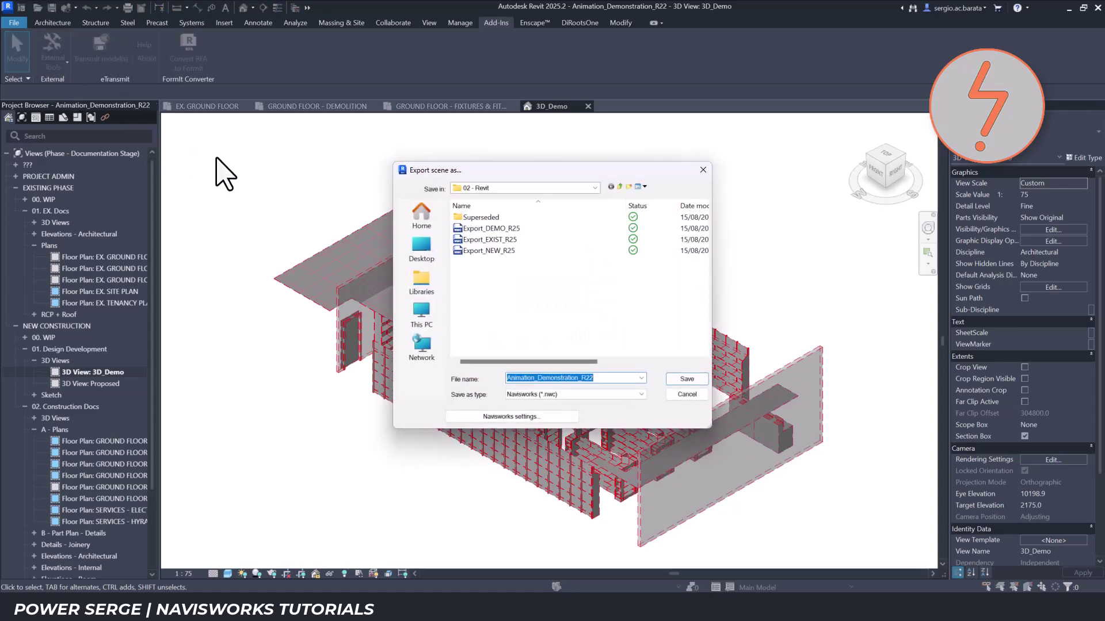
{"action": "left_click", "coordinate": [492, 416]}
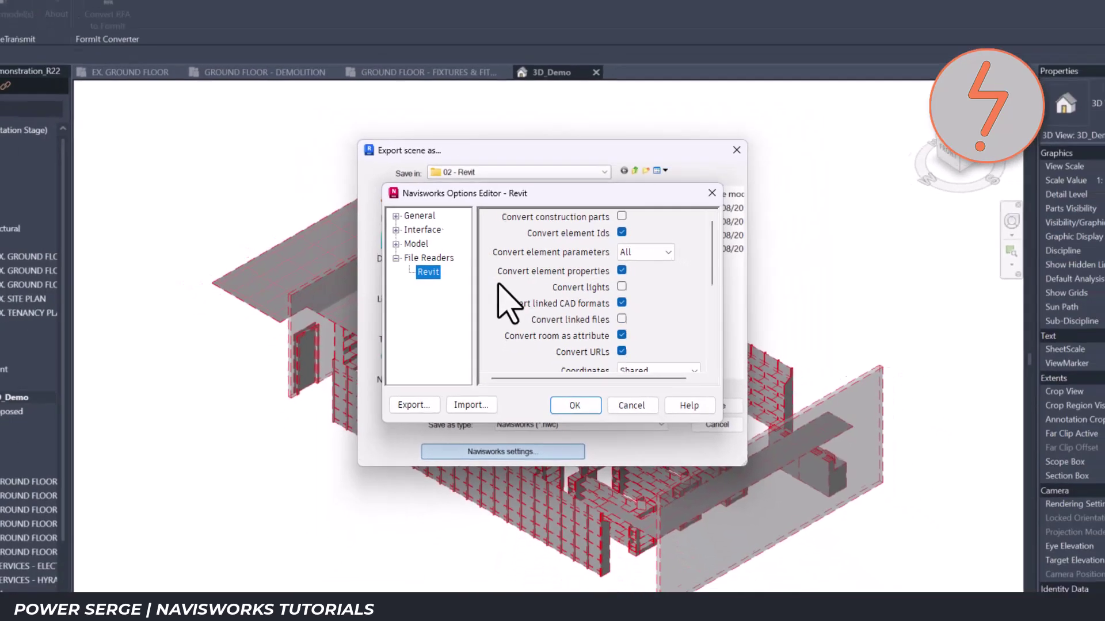
{"action": "scroll", "coordinate": [498, 313], "scroll_direction": "down", "scroll_amount": 4}
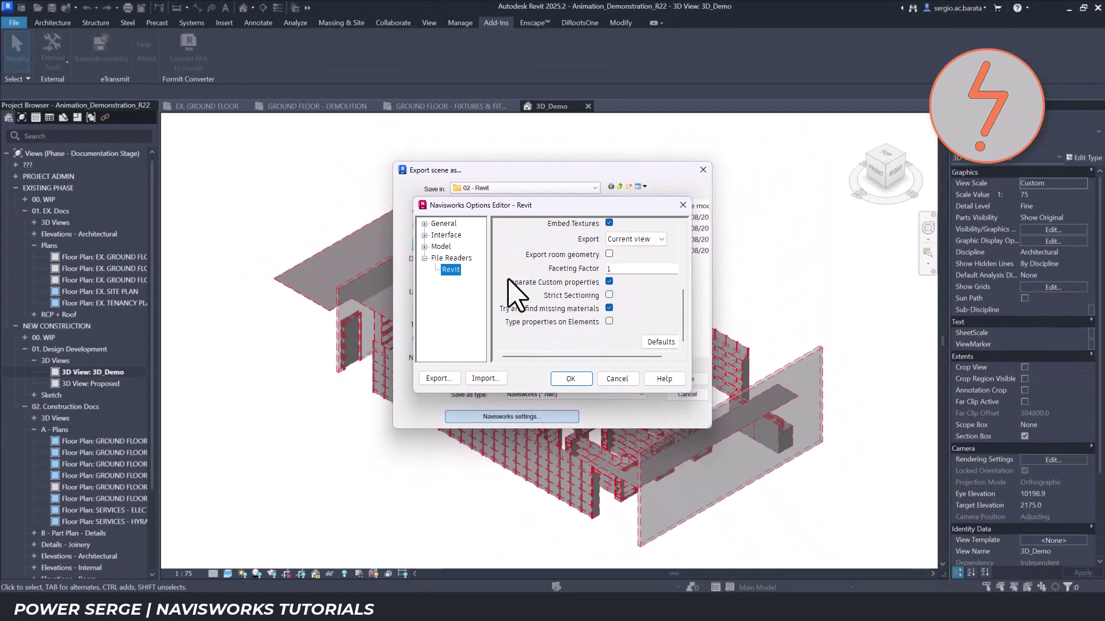
{"action": "left_click", "coordinate": [568, 377]}
{"action": "left_click", "coordinate": [702, 170]}
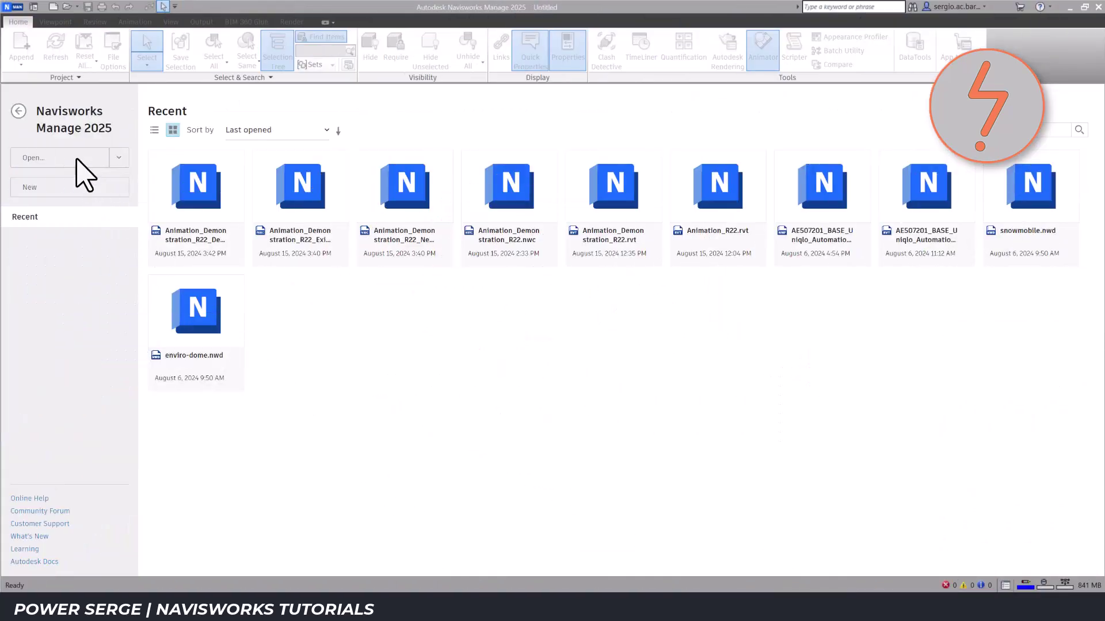
Step: Open Export_DEMO_R25 from the 02 - Revit folder
{"action": "left_click", "coordinate": [76, 160]}
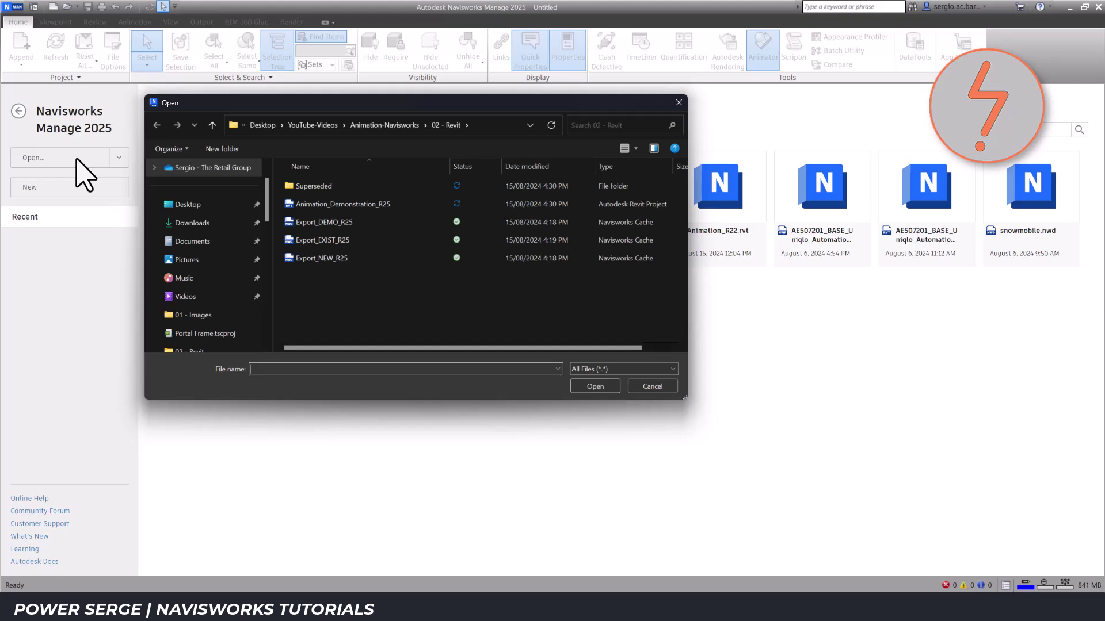
{"action": "left_click", "coordinate": [371, 226]}
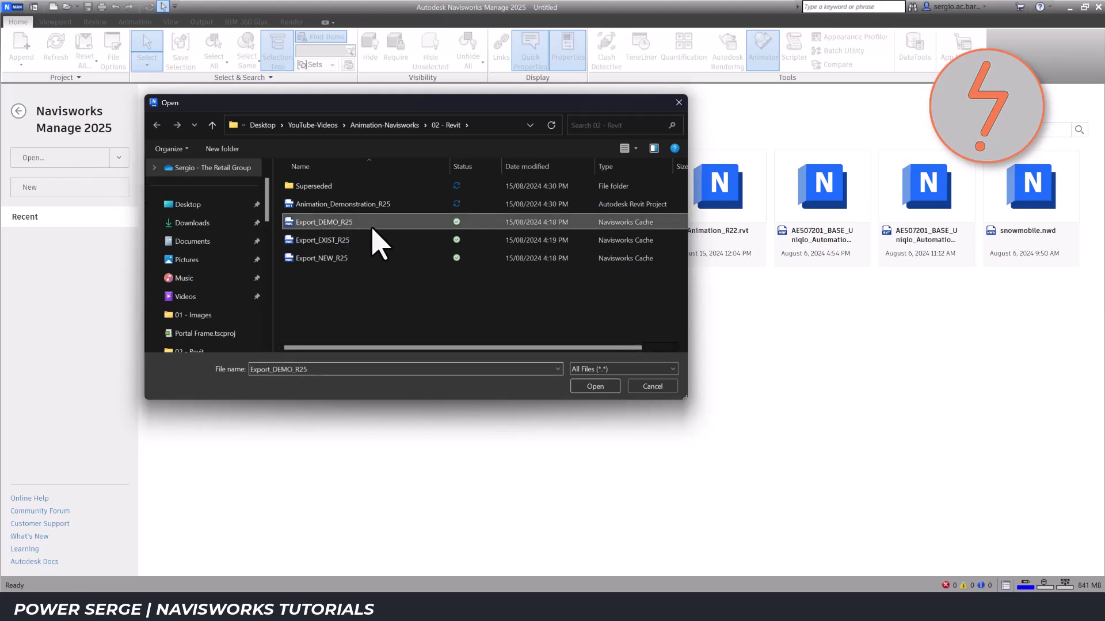
{"action": "left_click", "coordinate": [594, 386]}
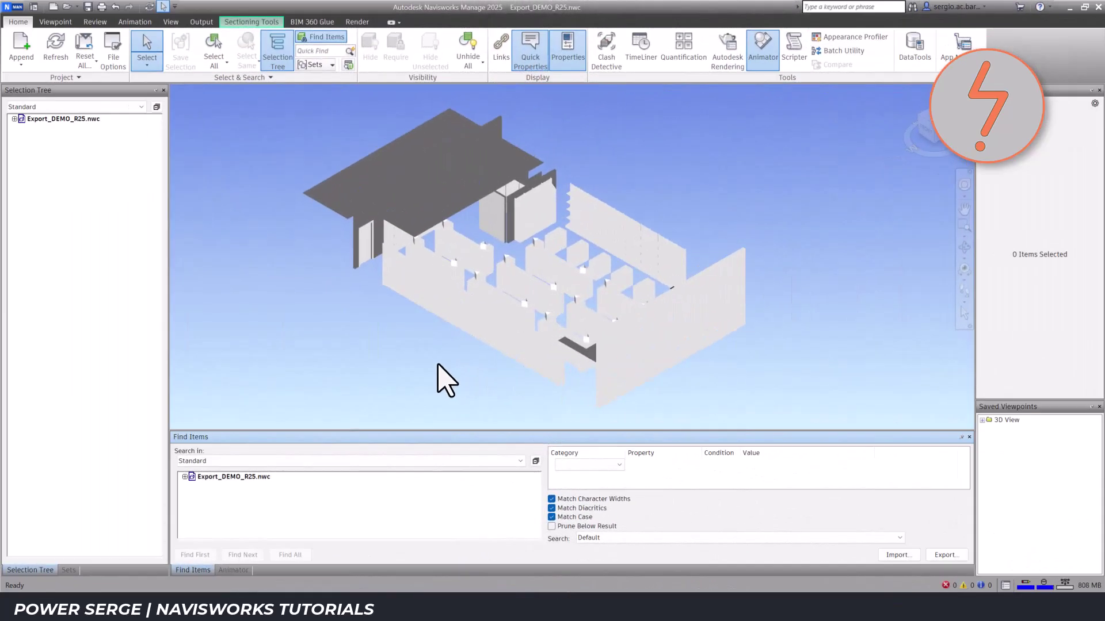
Step: Add a folder named Demo in the Sets window
{"action": "left_click", "coordinate": [69, 570]}
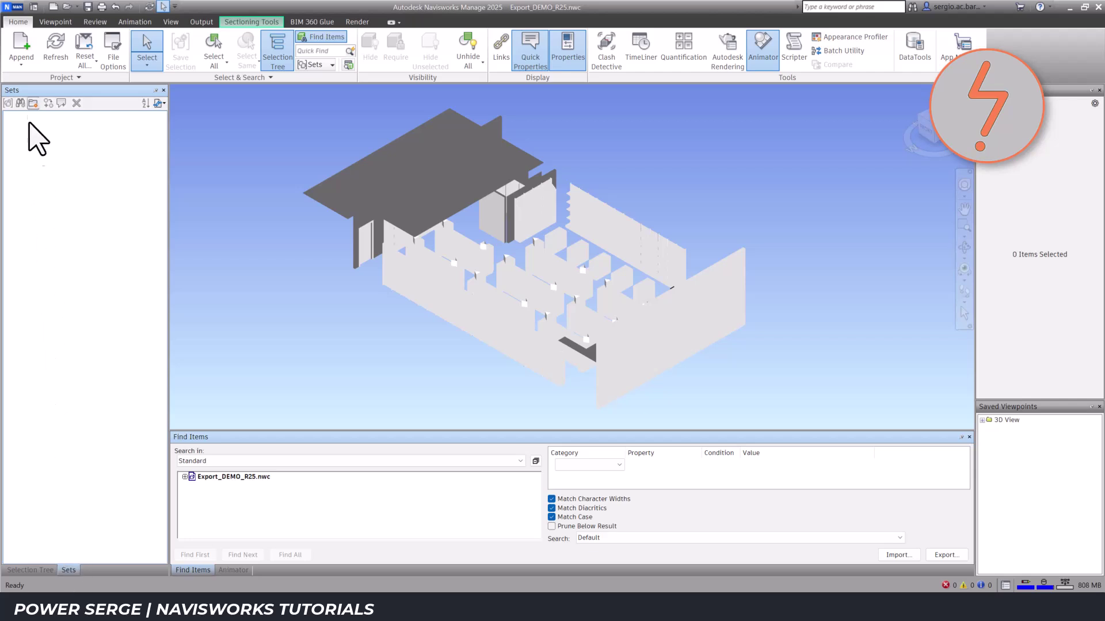
{"action": "left_click", "coordinate": [28, 104]}
{"action": "type", "text": "Demo"}
{"action": "key", "text": "Return"}
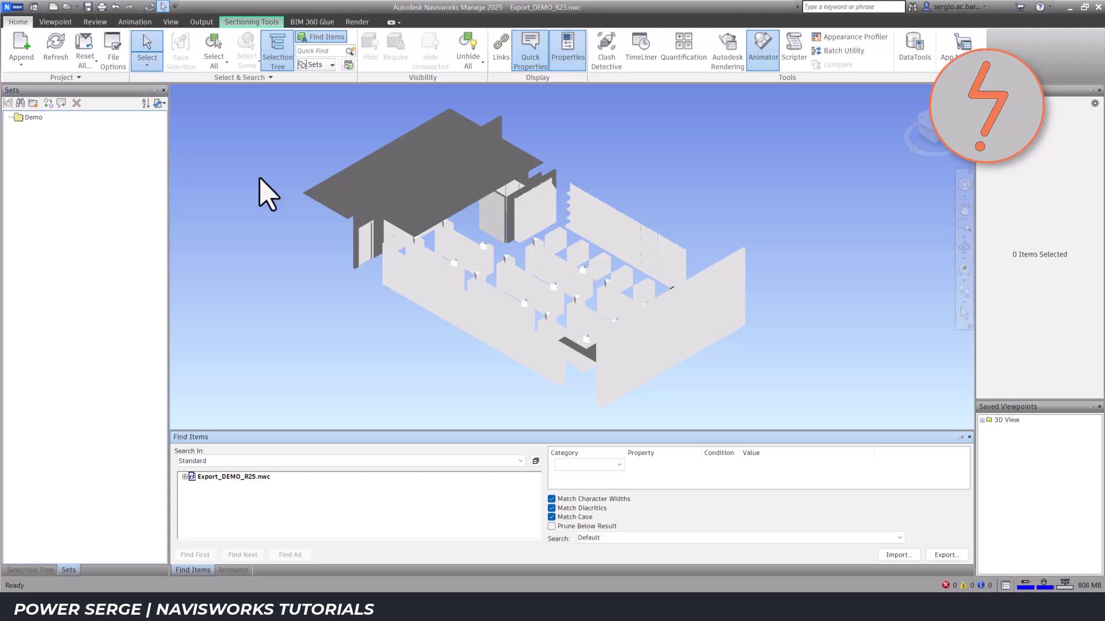
Step: Select all double sided gondolas via their parent node in the Selection Tree
{"action": "left_click", "coordinate": [457, 244]}
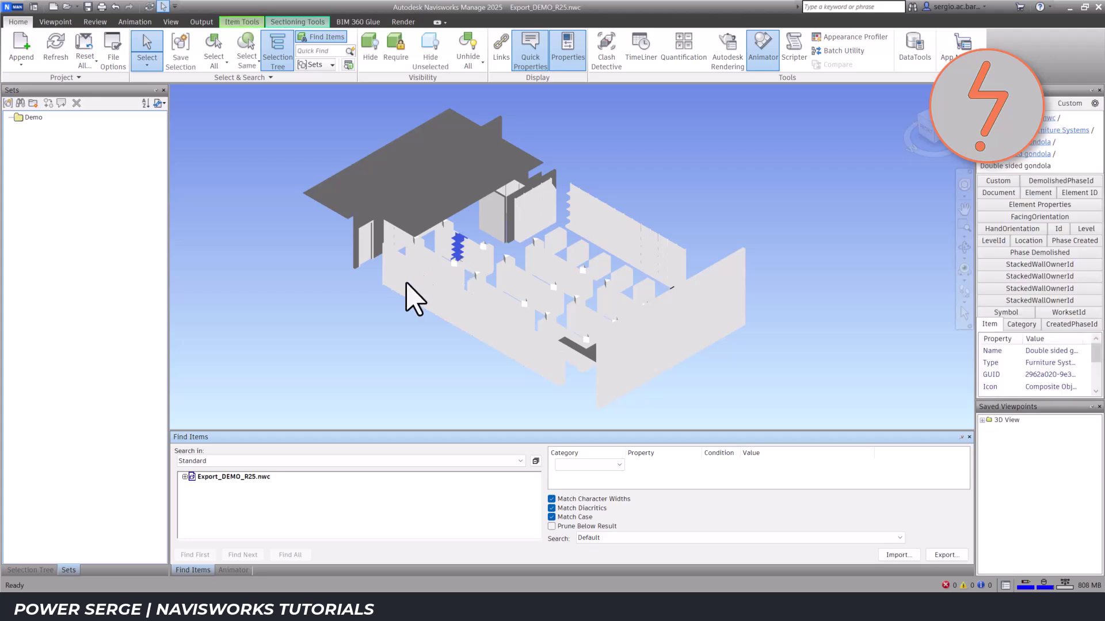
{"action": "left_click", "coordinate": [41, 569]}
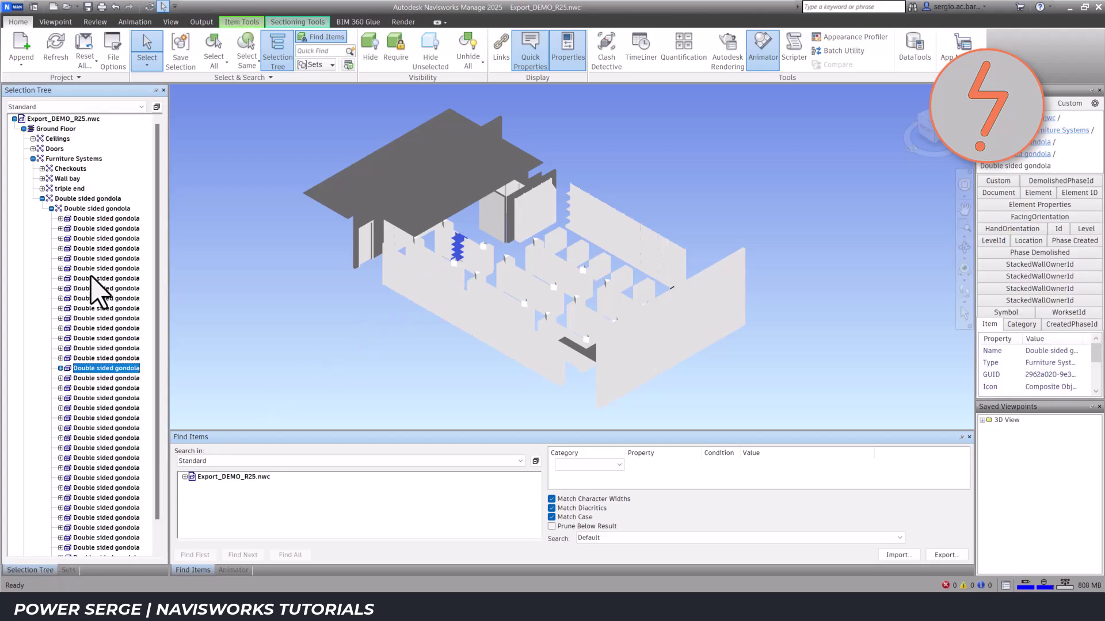
{"action": "left_click", "coordinate": [103, 208]}
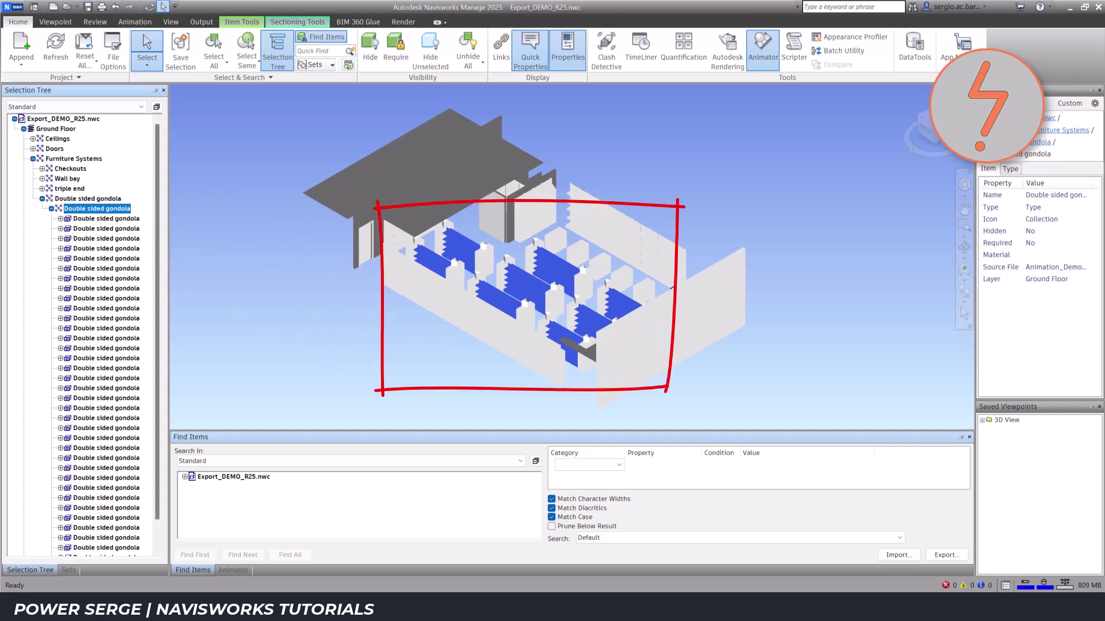
Step: Save the selected gondolas as the set D - 01 - Fixtures
{"action": "left_click", "coordinate": [180, 63]}
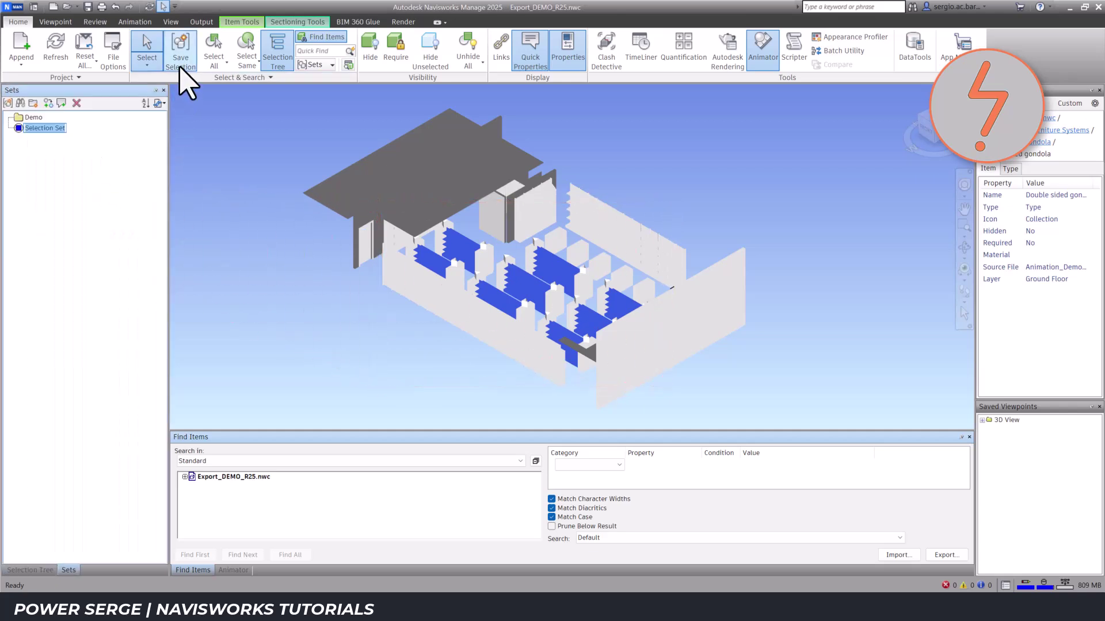
{"action": "type", "text": "D - 01 - Fixtures"}
{"action": "key", "text": "Return"}
Step: Select all triple end fixtures and save them as the set D - 02 - Ends
{"action": "left_click", "coordinate": [504, 275]}
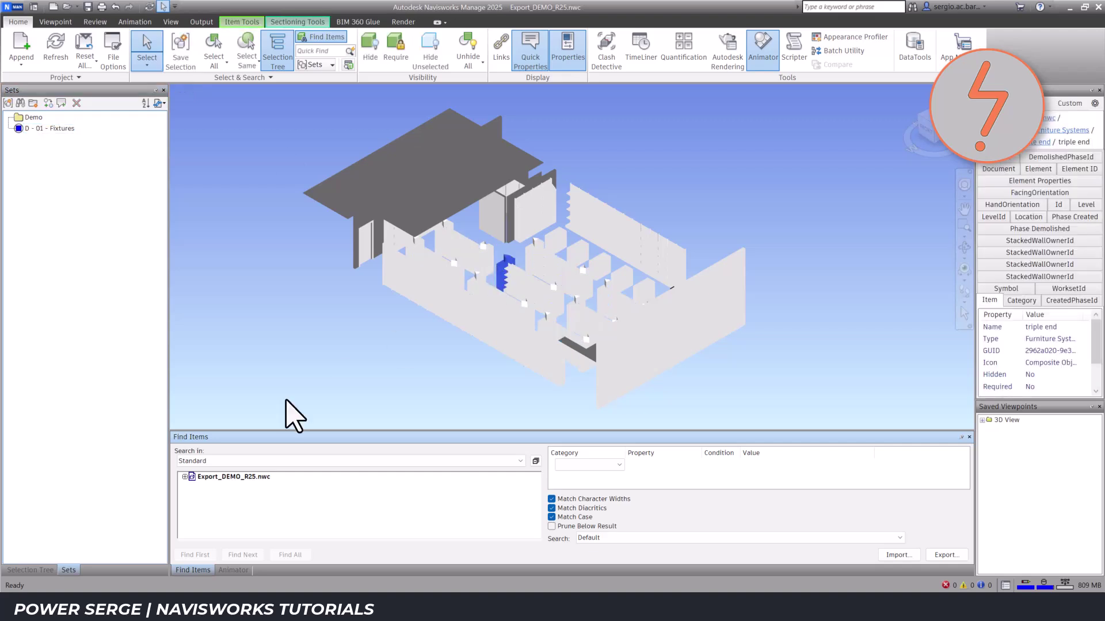
{"action": "left_click", "coordinate": [36, 567]}
{"action": "left_click", "coordinate": [85, 204]}
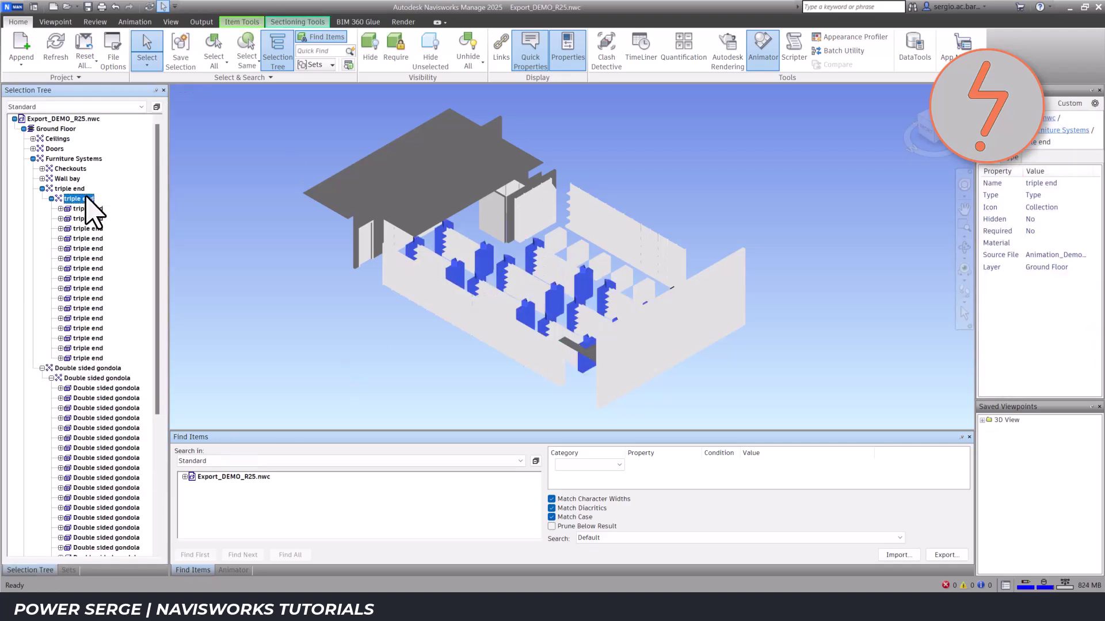
{"action": "left_click", "coordinate": [180, 64]}
{"action": "type", "text": "D"}
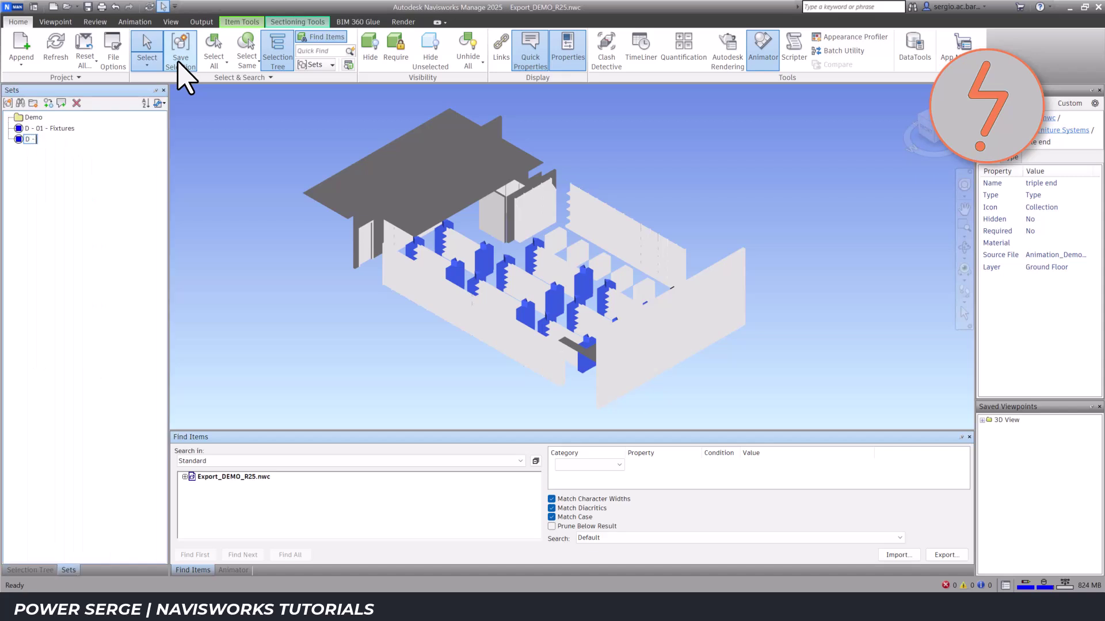
{"action": "type", "text": " - 02 - Ends"}
{"action": "key", "text": "Return"}
Step: Clear the selection and move the D - 01 - Fixtures and D - 02 - Ends sets into the Demo folder
{"action": "left_click", "coordinate": [206, 175]}
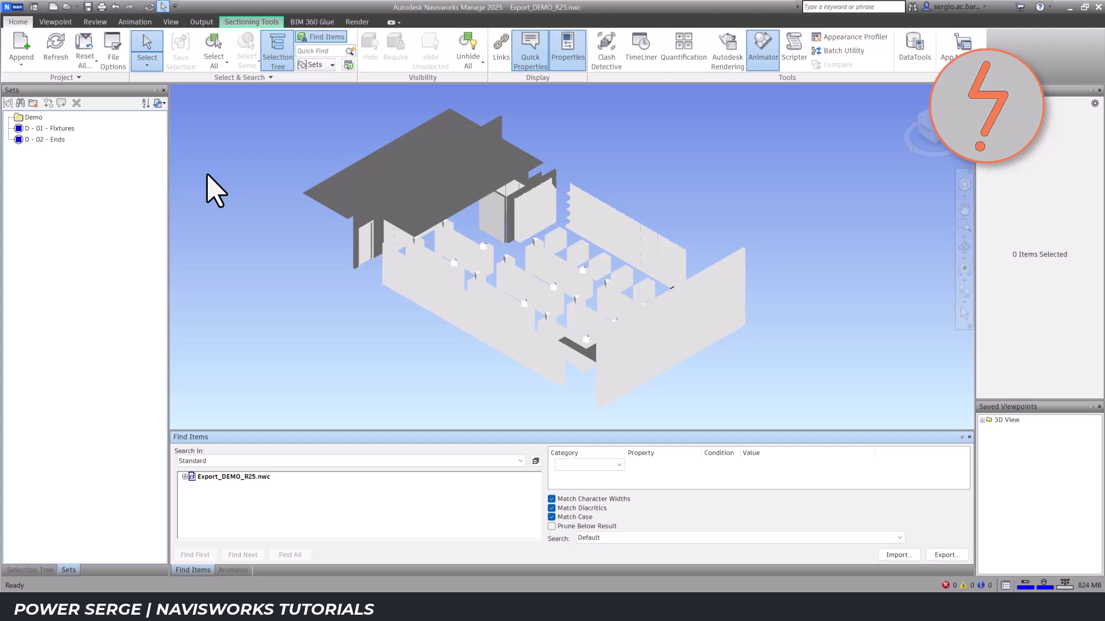
{"action": "left_click", "coordinate": [65, 130]}
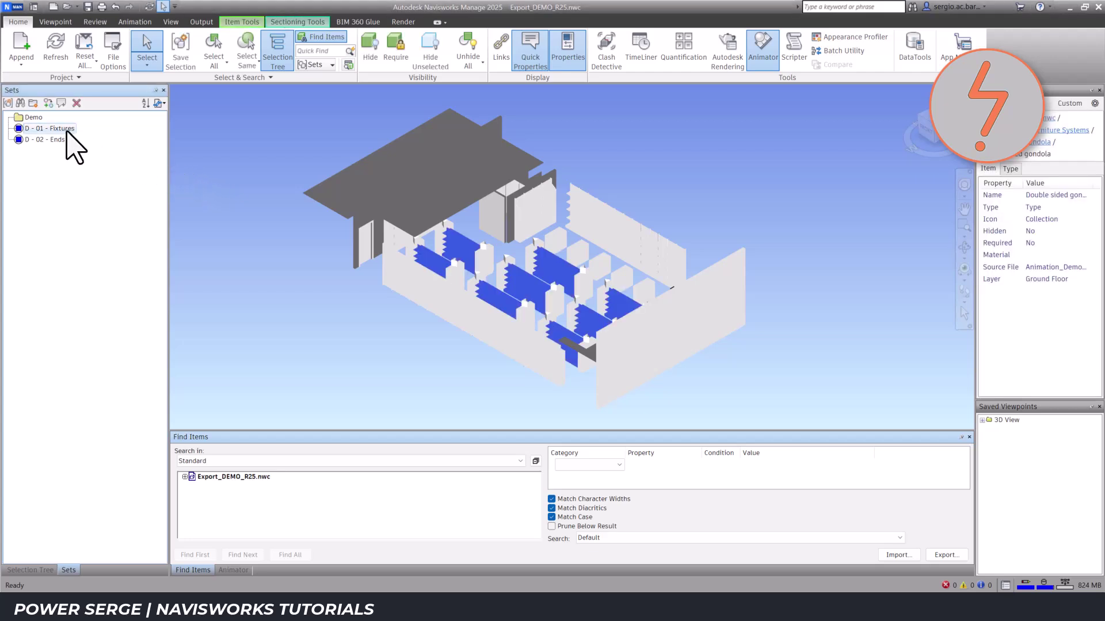
{"action": "left_click_drag", "start_coordinate": [41, 127], "coordinate": [36, 118]}
{"action": "left_click", "coordinate": [45, 140]}
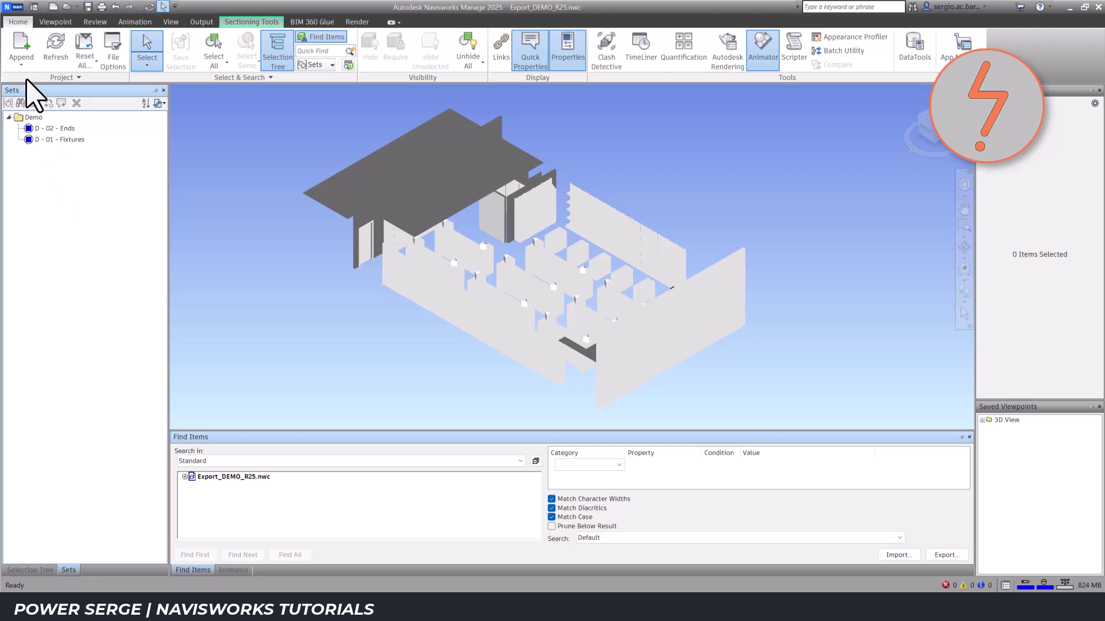
Step: Merge Export_NEW_R25 into the scene and select the Export_DEMO_R25 file in the Selection Tree
{"action": "left_click", "coordinate": [21, 65]}
{"action": "left_click", "coordinate": [36, 108]}
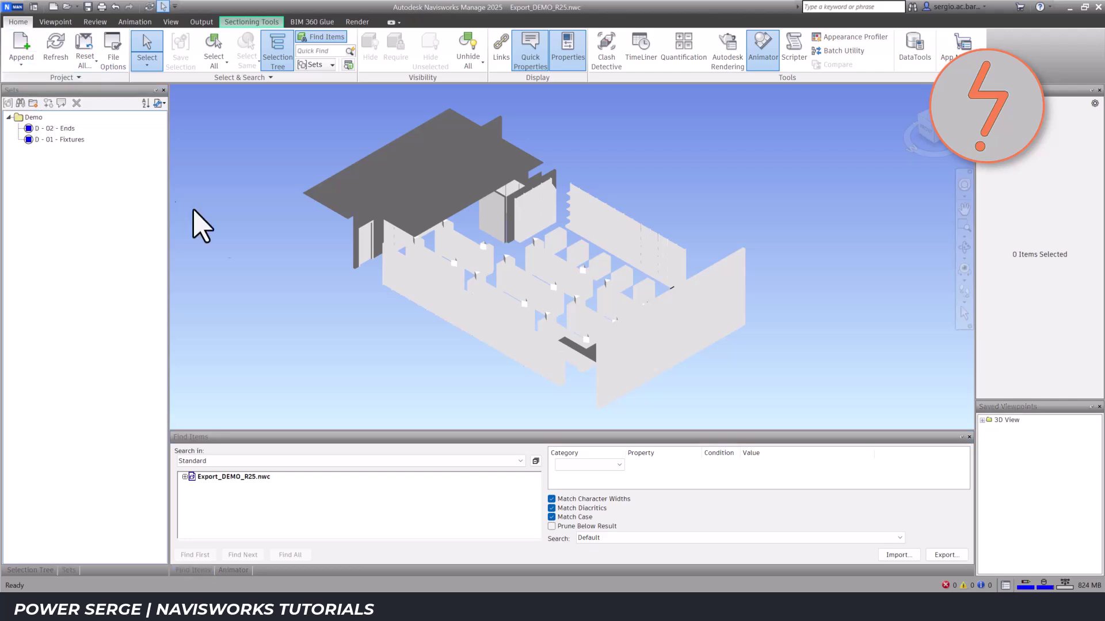
{"action": "left_click", "coordinate": [337, 241]}
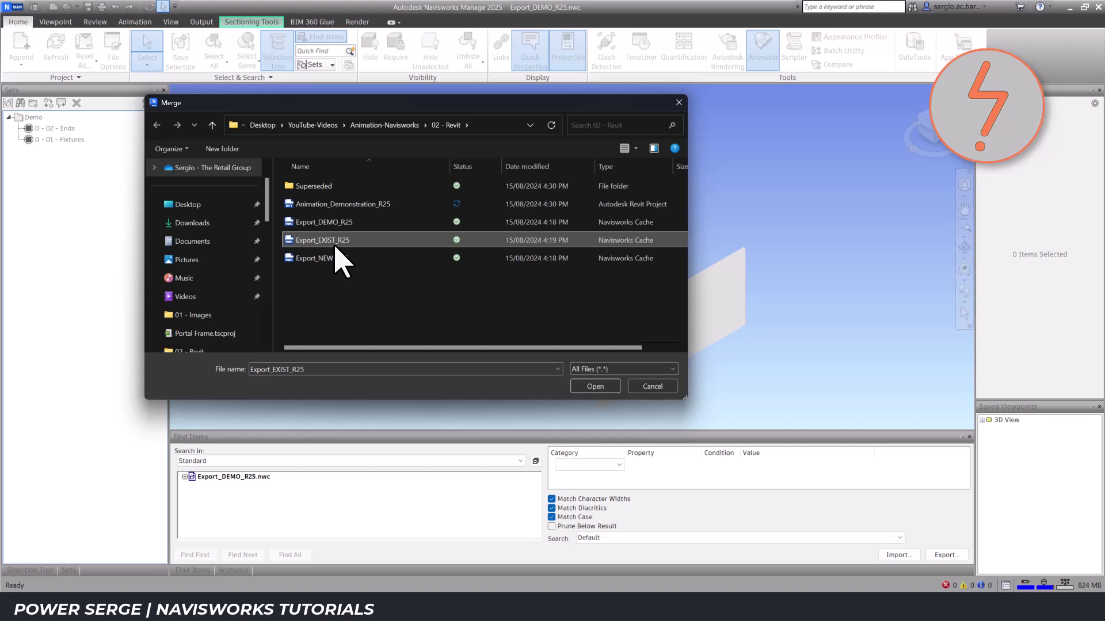
{"action": "left_click", "coordinate": [340, 258]}
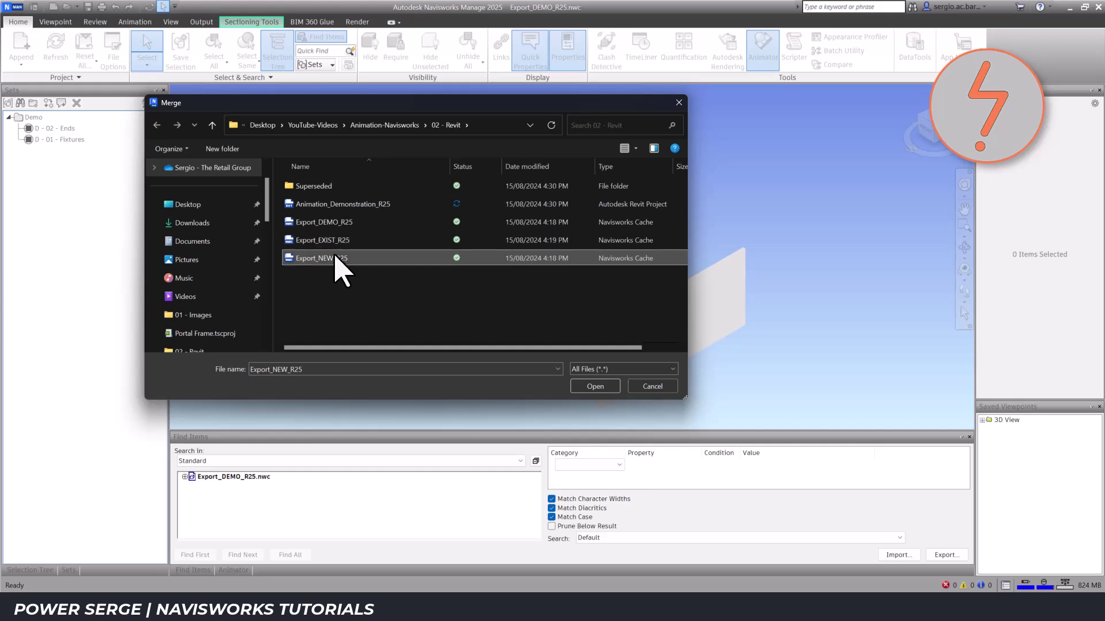
{"action": "left_click", "coordinate": [593, 386]}
{"action": "left_click", "coordinate": [40, 568]}
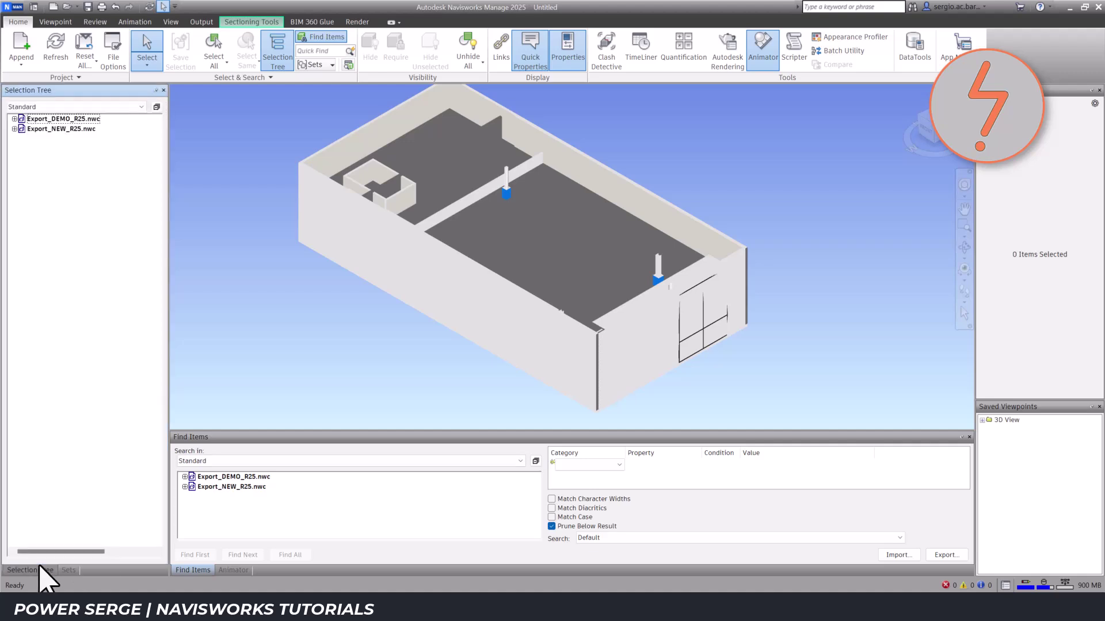
{"action": "left_click", "coordinate": [63, 119]}
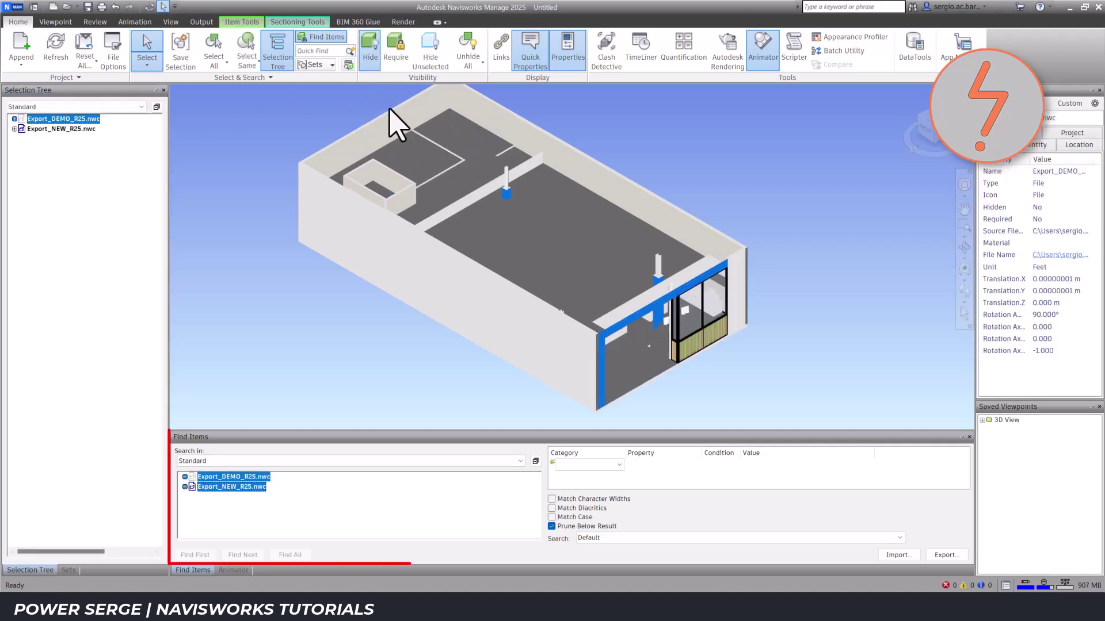
Step: Find and select all items where Phase Created > Name equals NEW CONSTRUCTION
{"action": "left_click", "coordinate": [618, 465]}
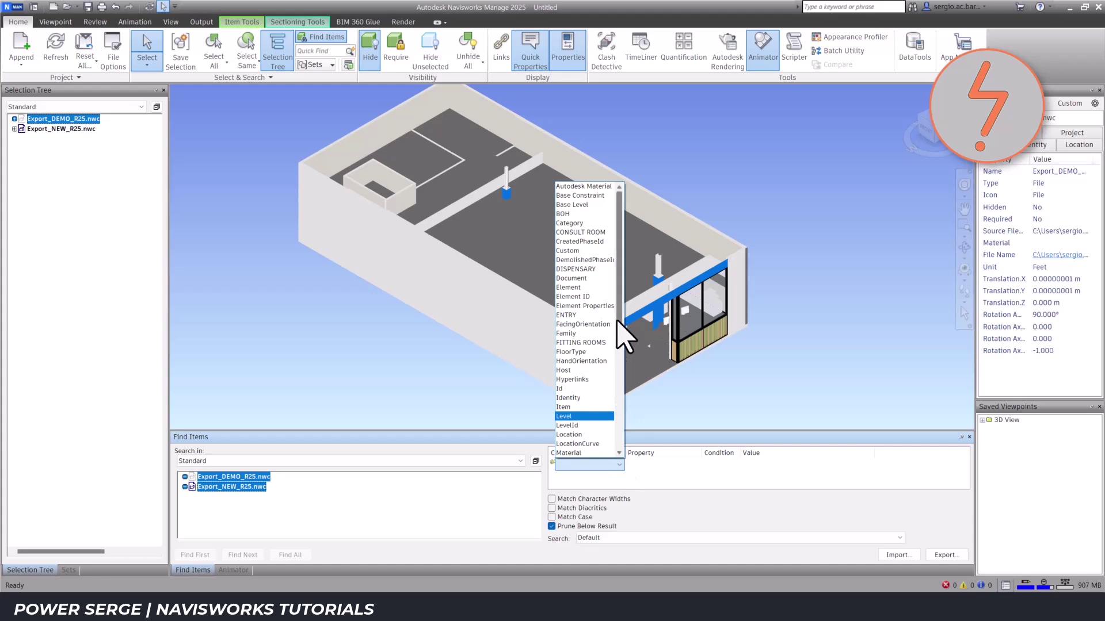
{"action": "scroll", "coordinate": [621, 338], "scroll_direction": "down", "scroll_amount": 5}
{"action": "left_click", "coordinate": [599, 402]}
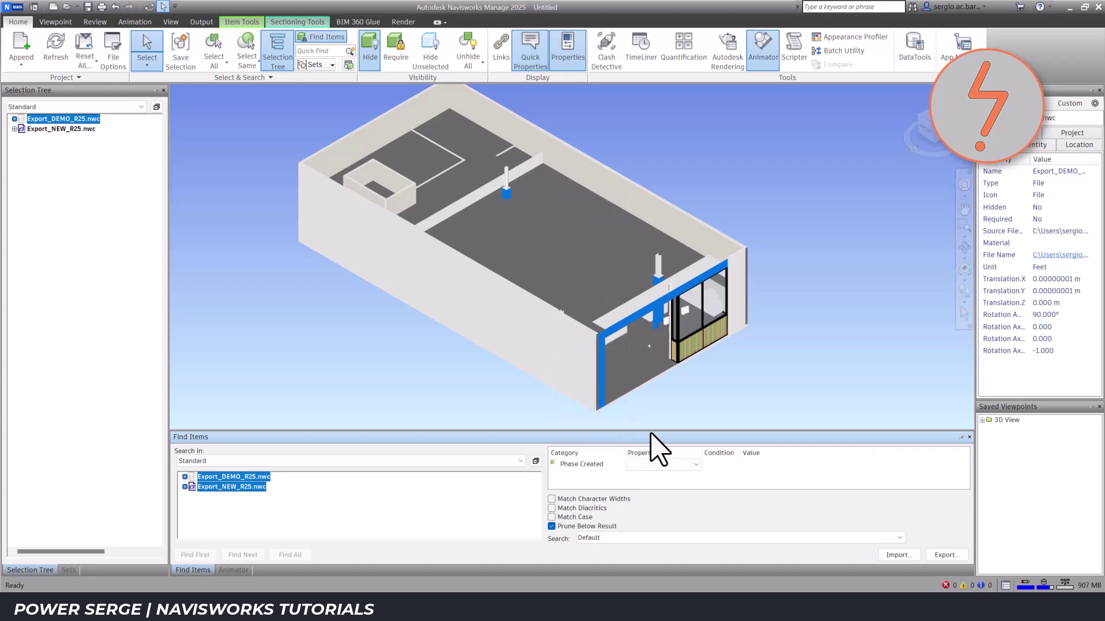
{"action": "left_click", "coordinate": [693, 465]}
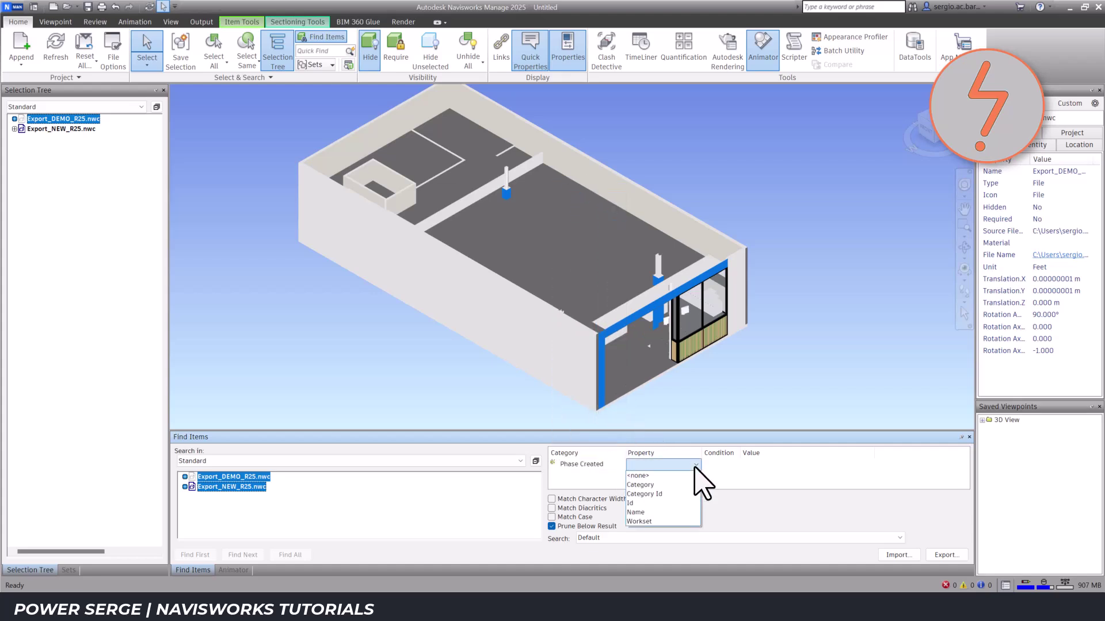
{"action": "left_click", "coordinate": [680, 512]}
{"action": "left_click", "coordinate": [732, 466]}
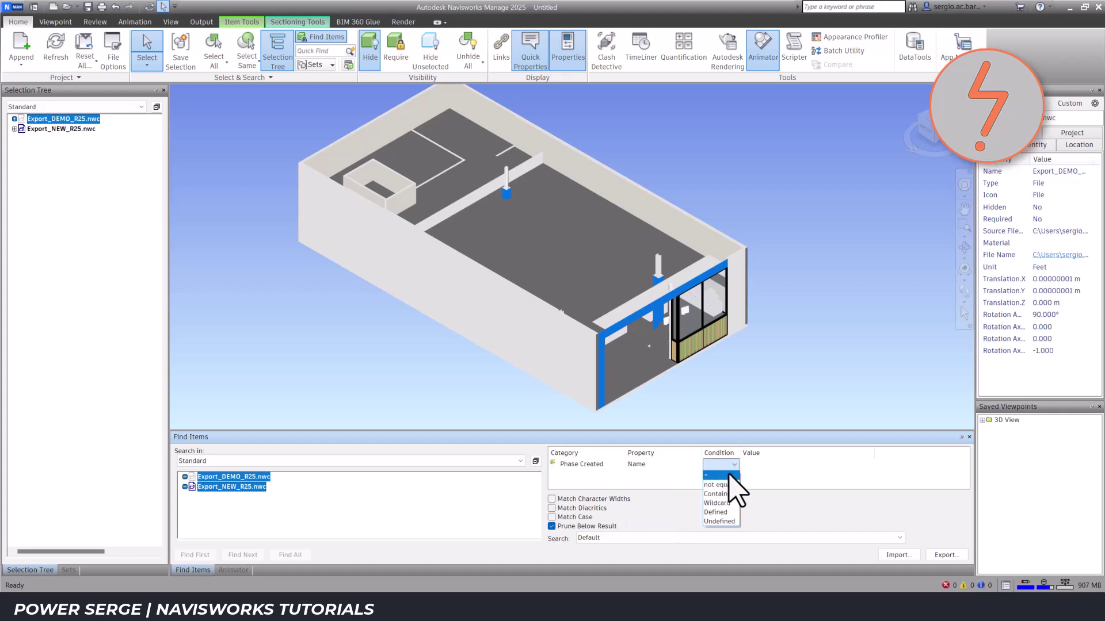
{"action": "left_click", "coordinate": [729, 475]}
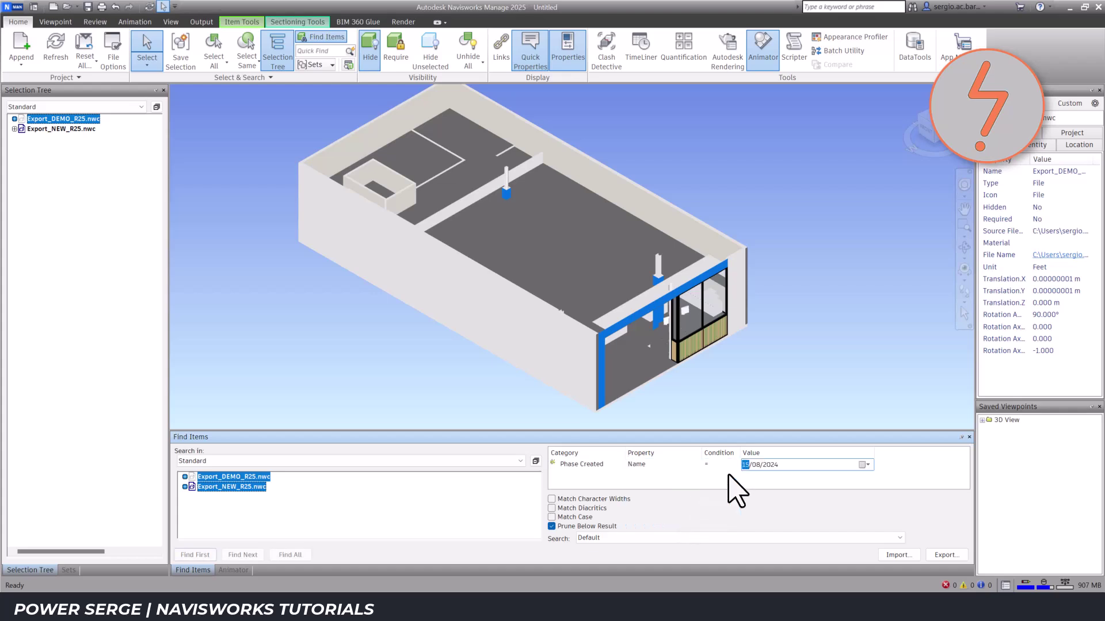
{"action": "left_click", "coordinate": [868, 464]}
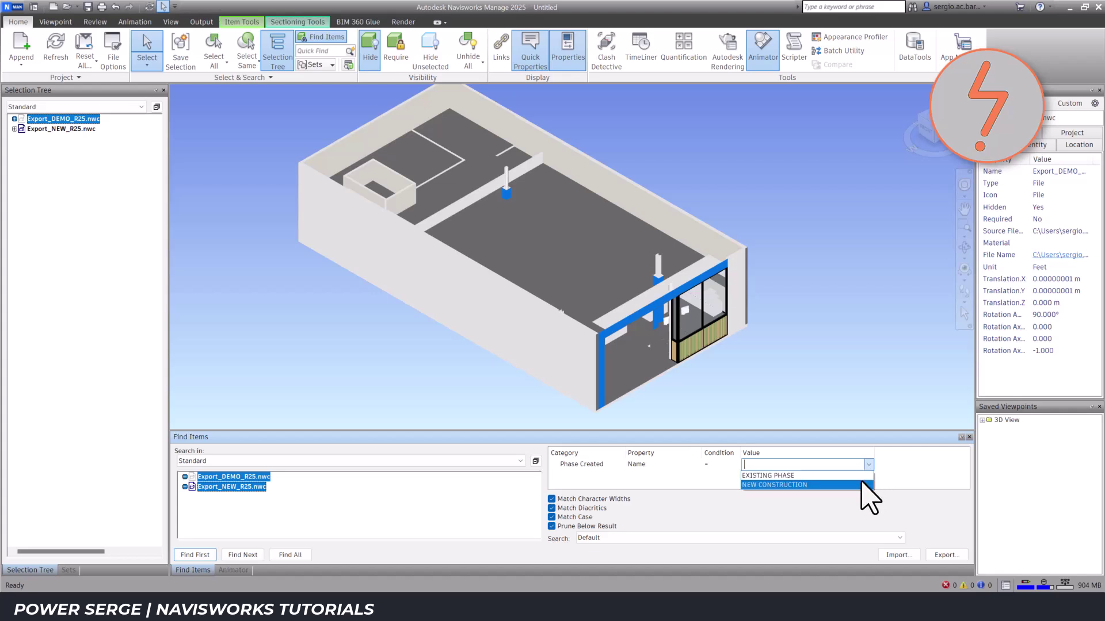
{"action": "left_click", "coordinate": [863, 485]}
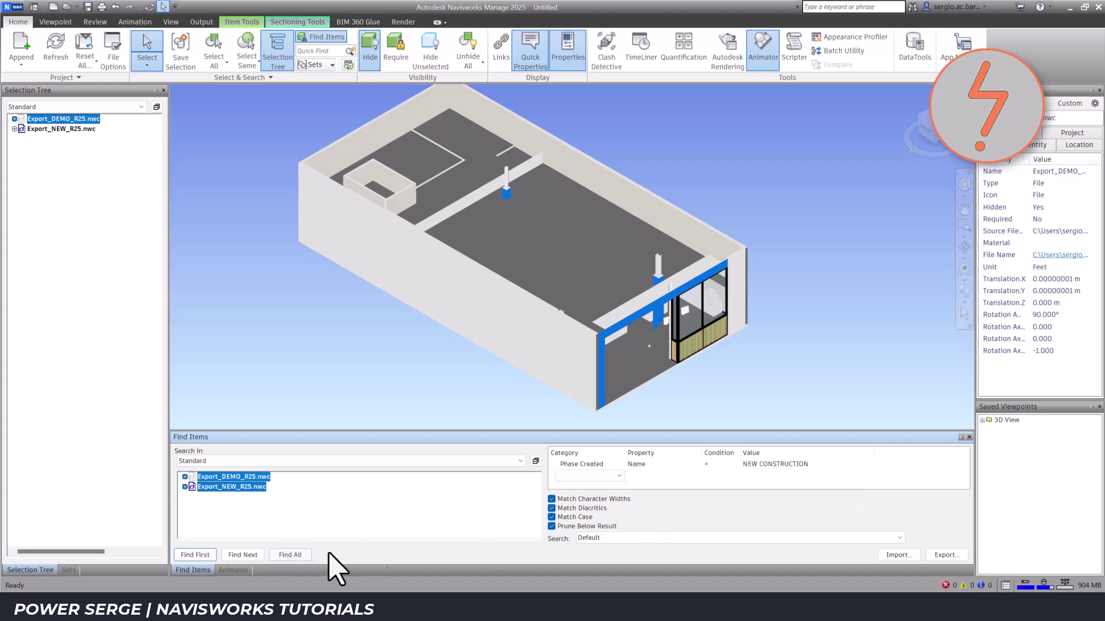
{"action": "left_click", "coordinate": [295, 555]}
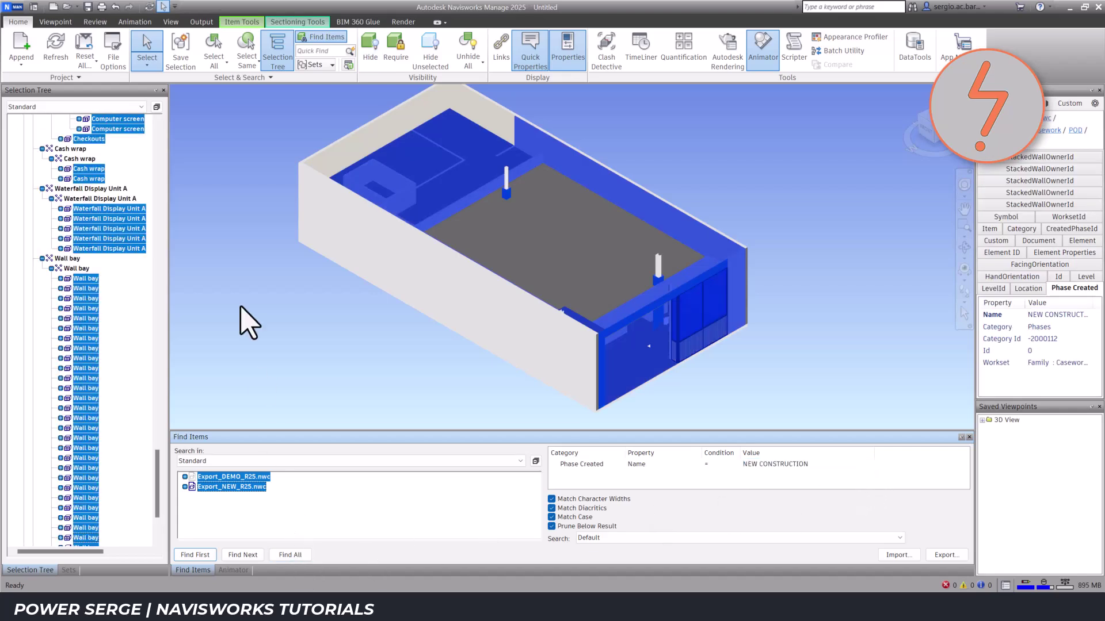
Step: Save the found items as set 'New' and add a sets folder named 'New'
{"action": "left_click", "coordinate": [184, 66]}
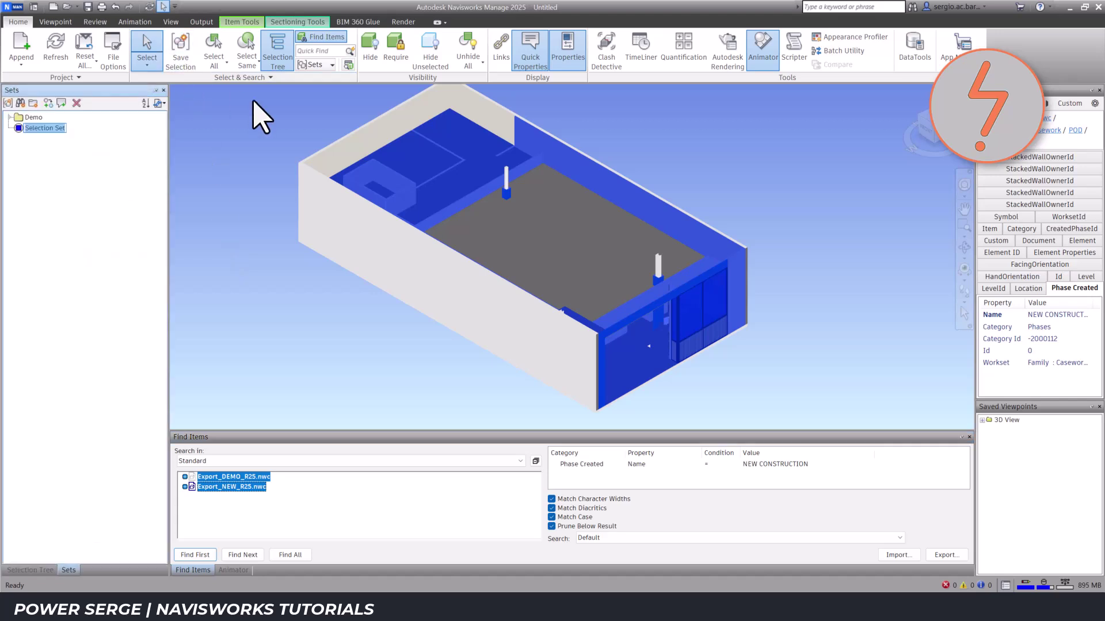
{"action": "type", "text": "New"}
{"action": "key", "text": "Return"}
{"action": "left_click", "coordinate": [33, 103]}
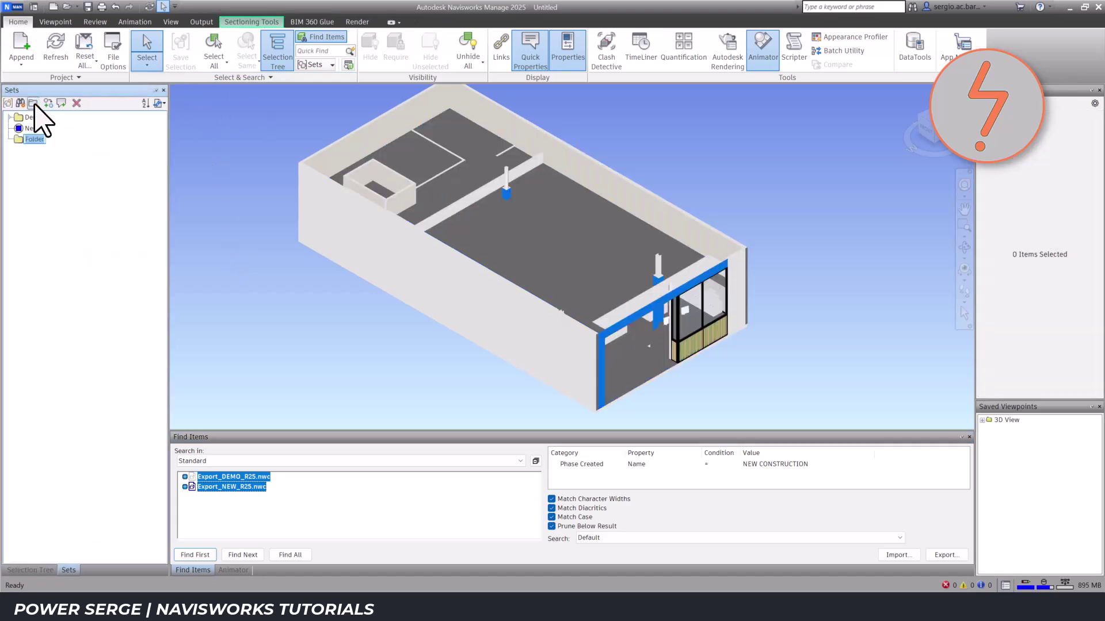
{"action": "type", "text": "New"}
{"action": "key", "text": "Return"}
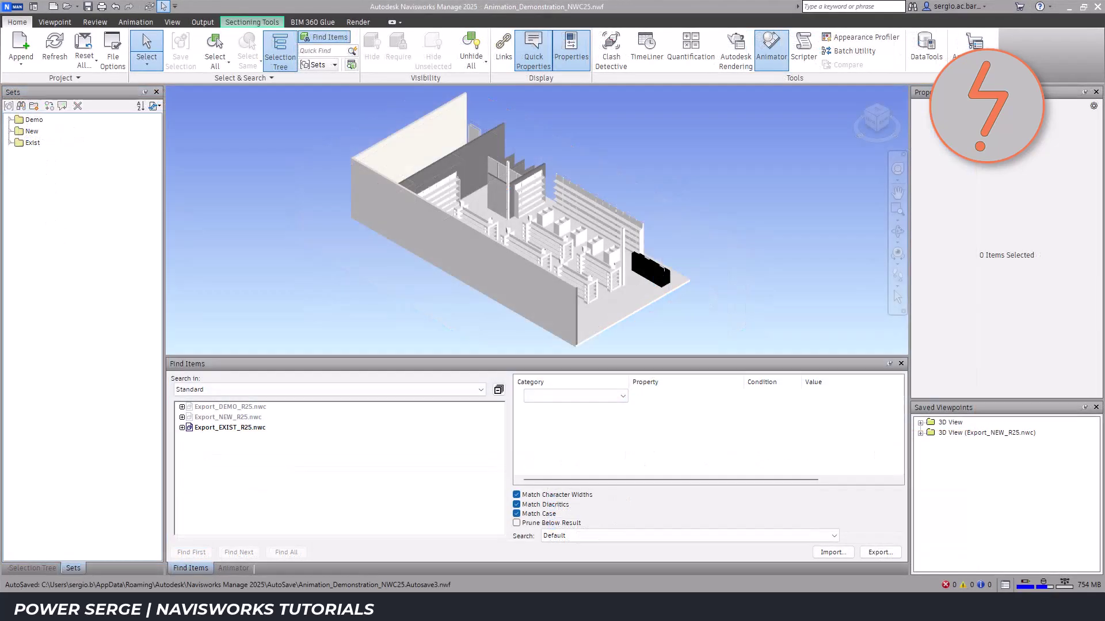
Step: Expand the Exist sets folder and open the Animator timeline panel
{"action": "left_click", "coordinate": [10, 143]}
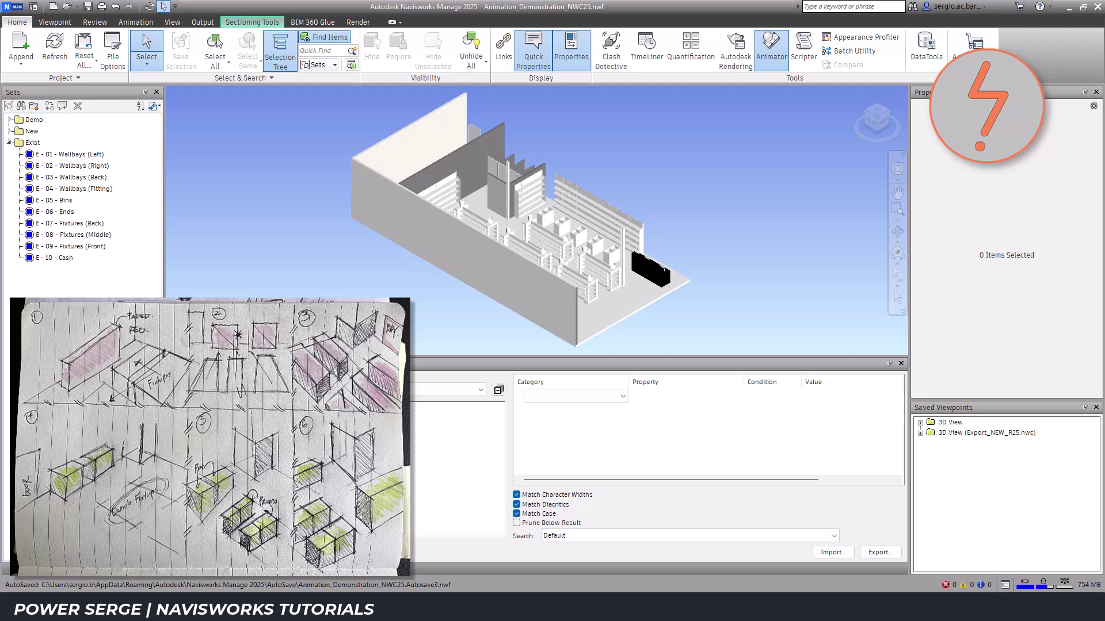
{"action": "left_click", "coordinate": [229, 566]}
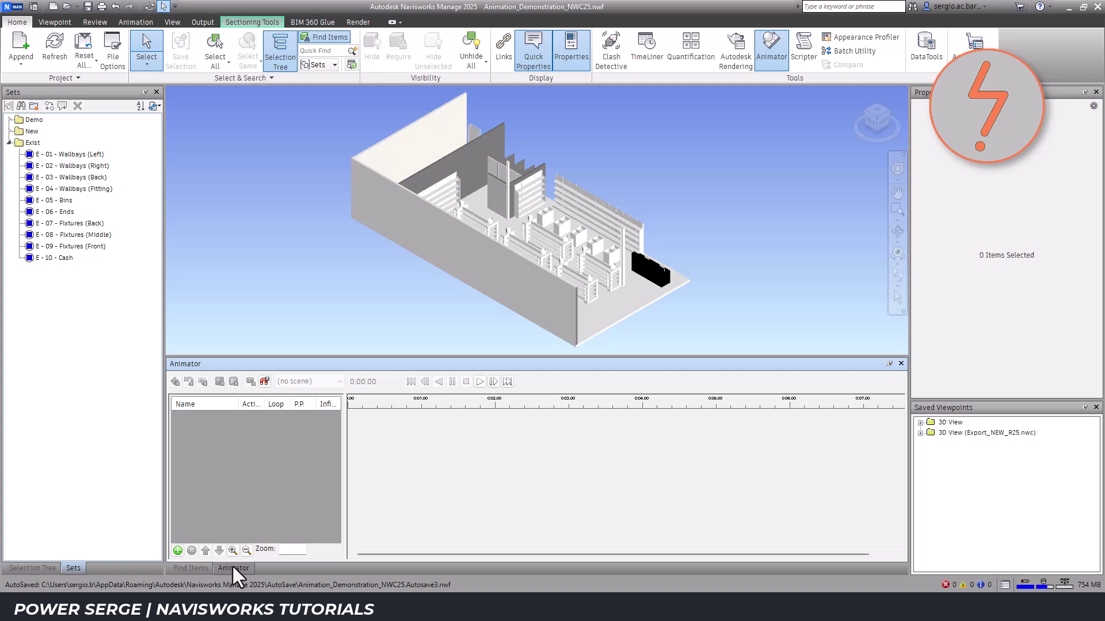
{"action": "left_click", "coordinate": [232, 566]}
Step: Reset to the Home view via the ViewCube and orbit the store model to a new angle
{"action": "right_click", "coordinate": [875, 118]}
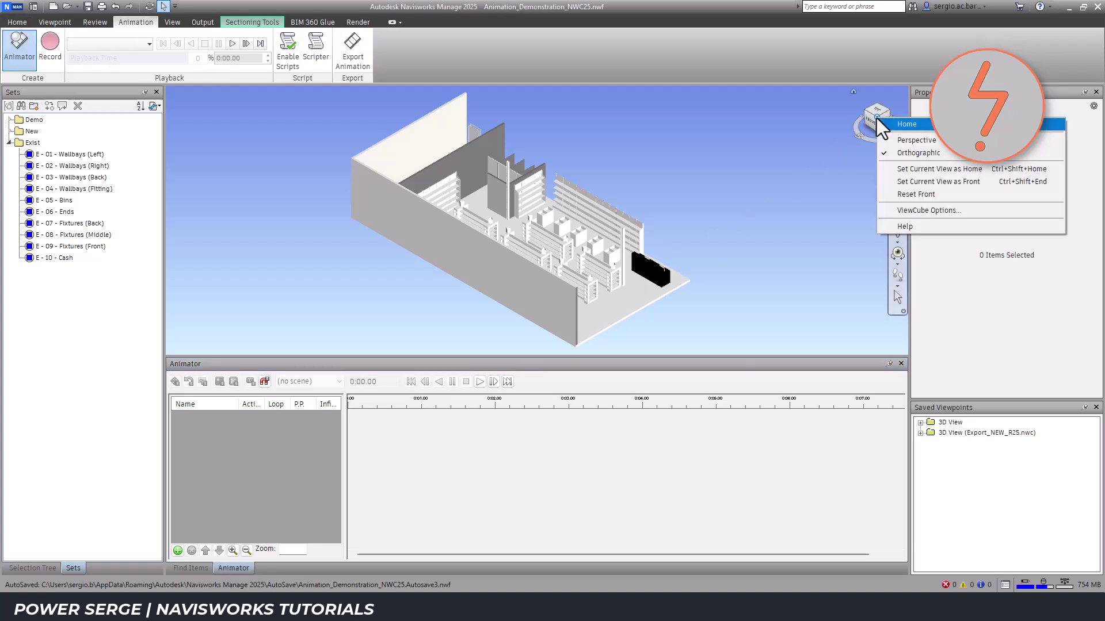
{"action": "left_click", "coordinate": [883, 124]}
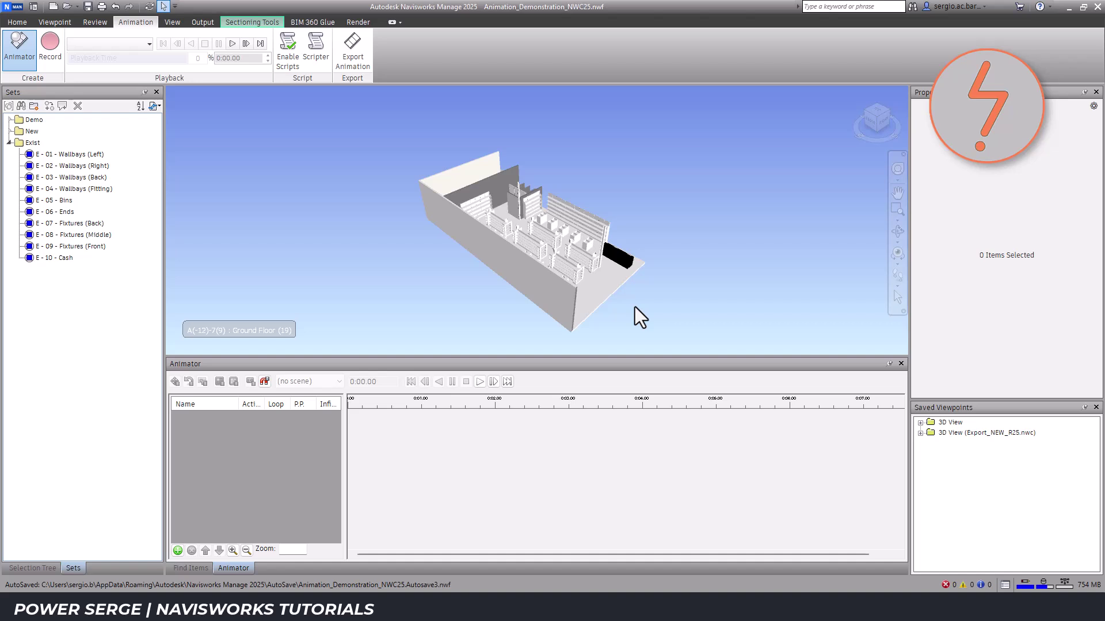
{"action": "middle_click_drag", "start_coordinate": [624, 309], "coordinate": [524, 332], "text": "shift"}
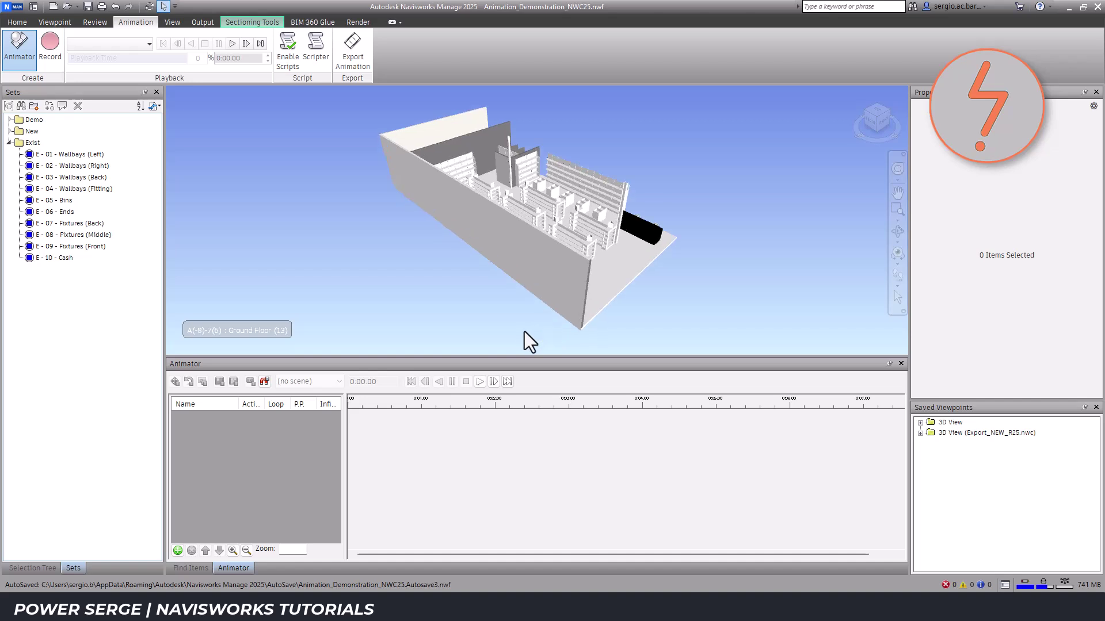
Step: Add an animation scene named Demolition and give it a blank camera
{"action": "left_click", "coordinate": [178, 551]}
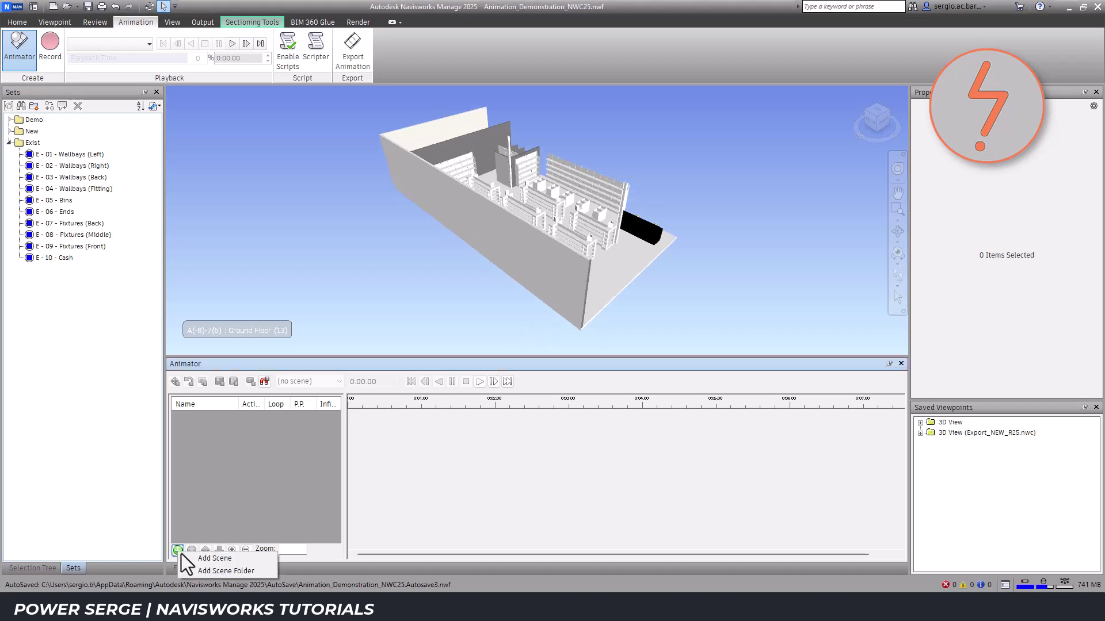
{"action": "left_click", "coordinate": [214, 558]}
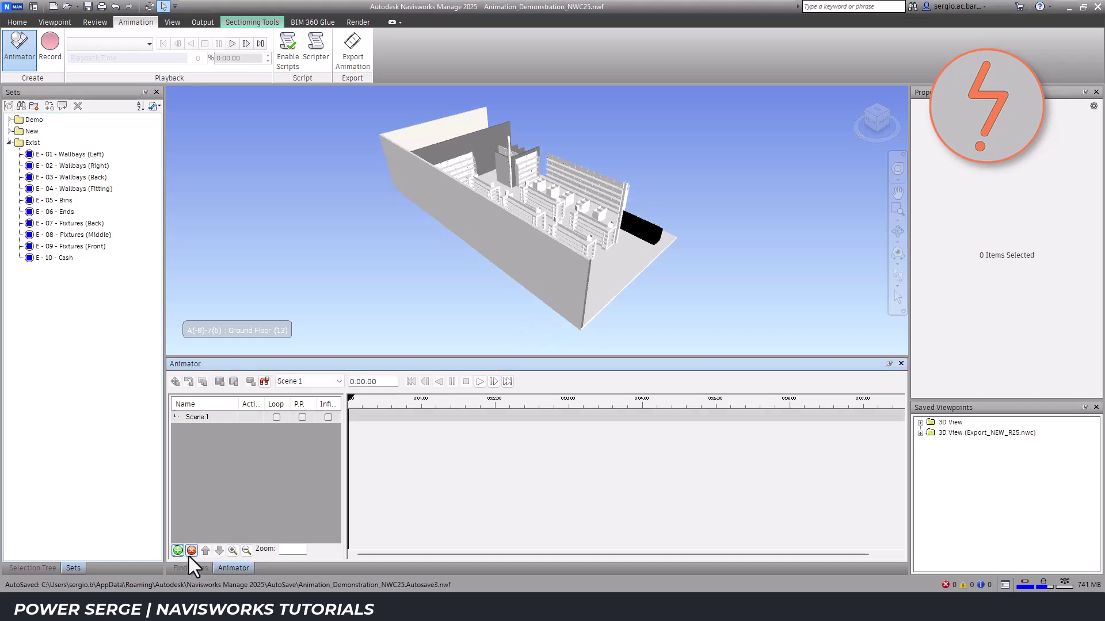
{"action": "left_click", "coordinate": [216, 417]}
{"action": "type", "text": "Demolition"}
{"action": "key", "text": "Return"}
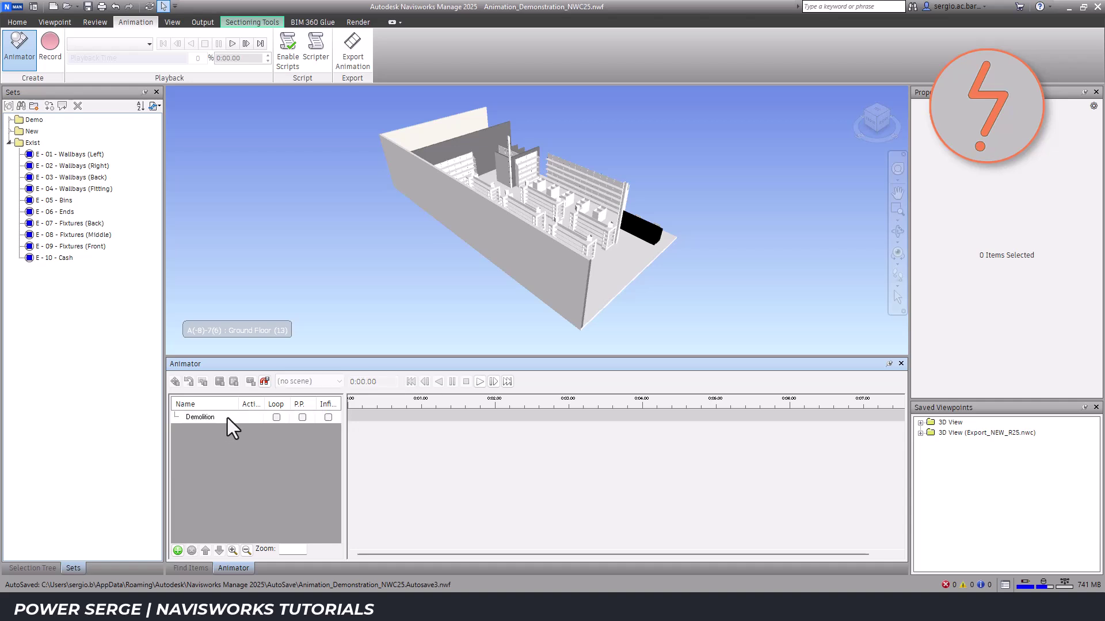
{"action": "right_click", "coordinate": [226, 418]}
{"action": "mouse_move", "coordinate": [265, 438]}
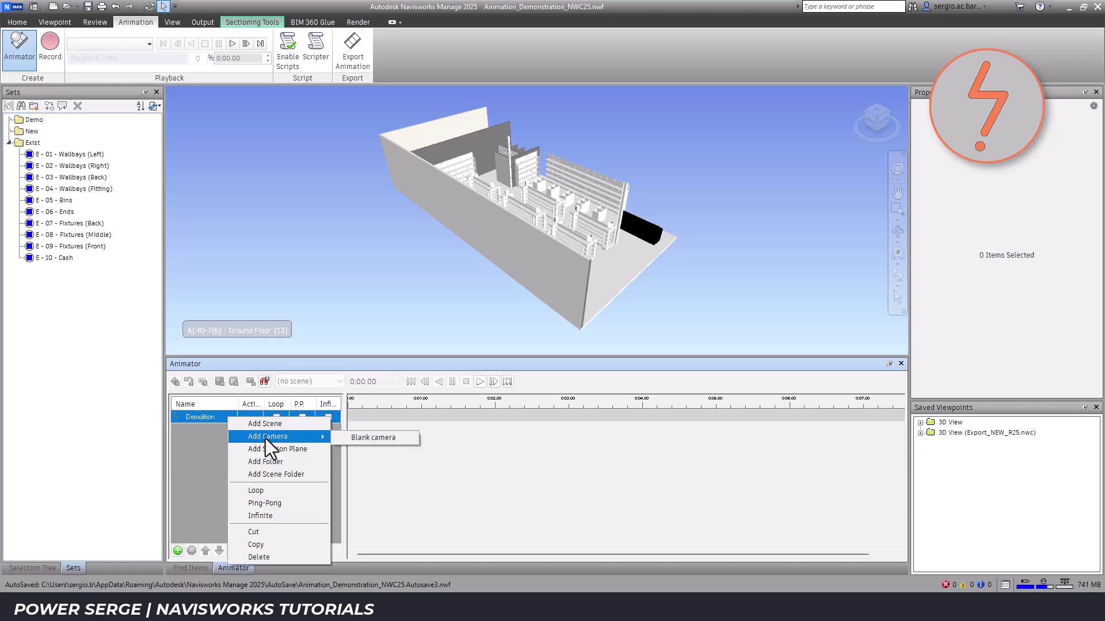
{"action": "left_click", "coordinate": [357, 437]}
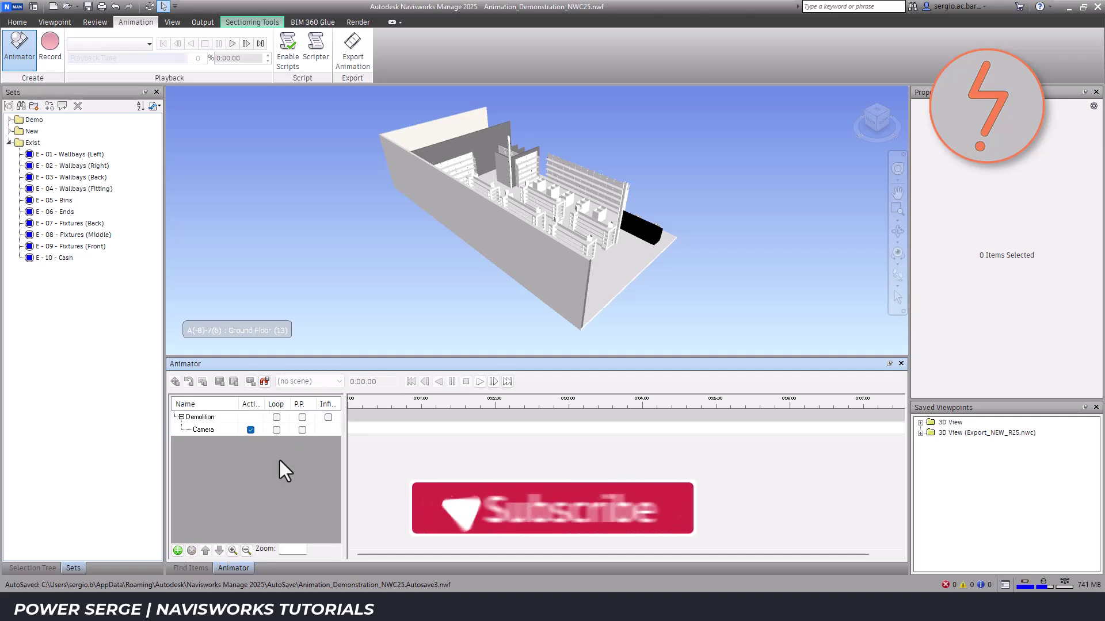
{"action": "left_click", "coordinate": [81, 65]}
Step: Save the current view as viewpoint '01 - Start'
{"action": "left_click", "coordinate": [57, 23]}
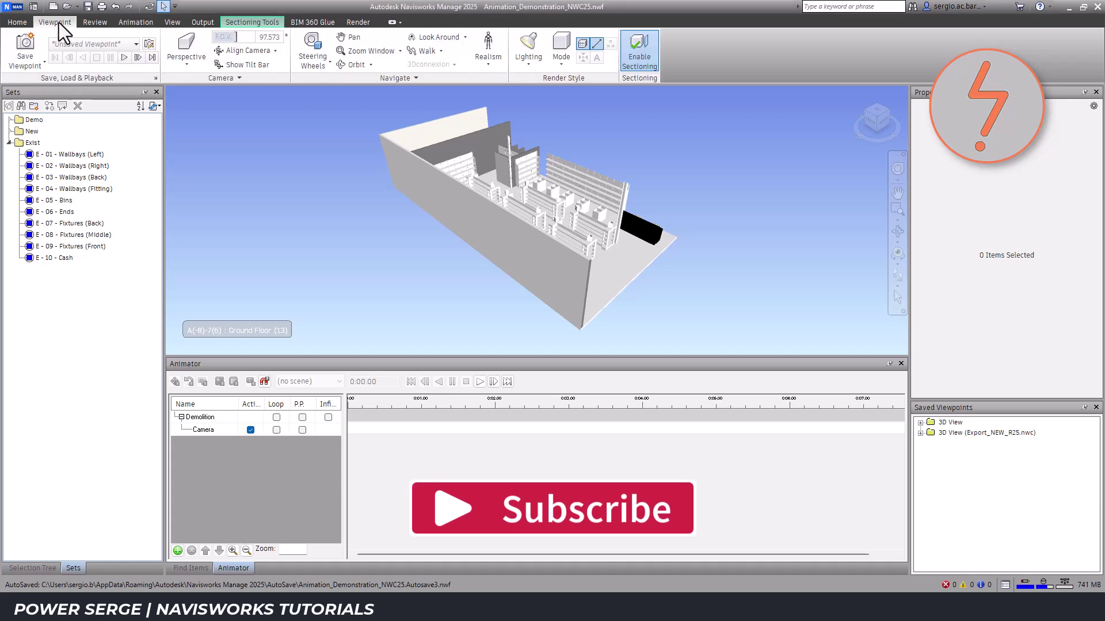
{"action": "left_click", "coordinate": [34, 65]}
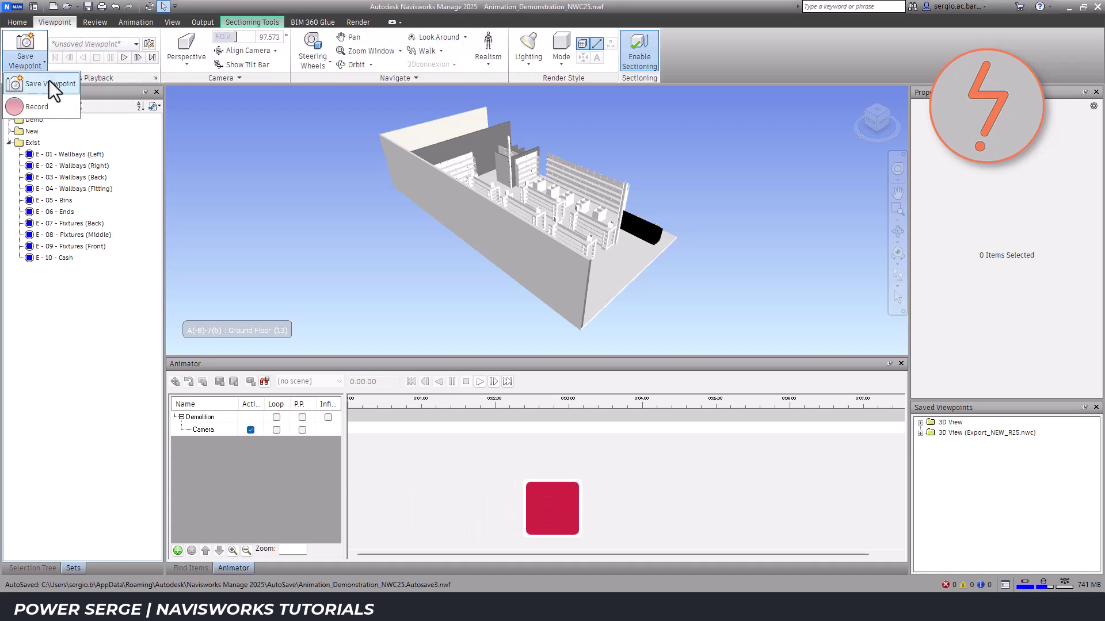
{"action": "left_click", "coordinate": [50, 84]}
{"action": "type", "text": "01"}
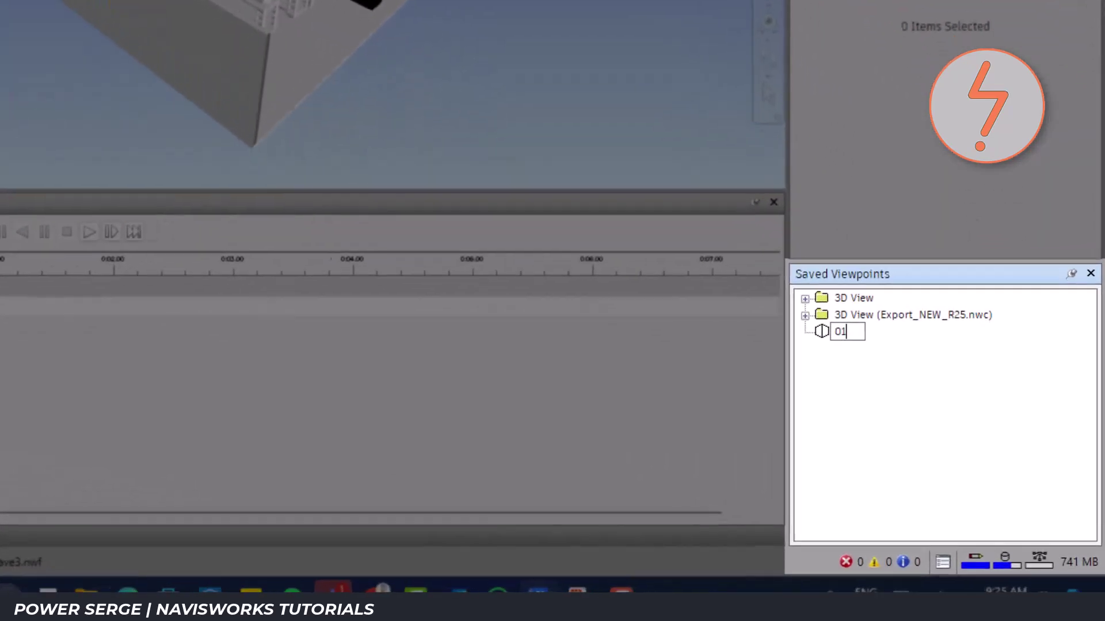
{"action": "type", "text": " - Start"}
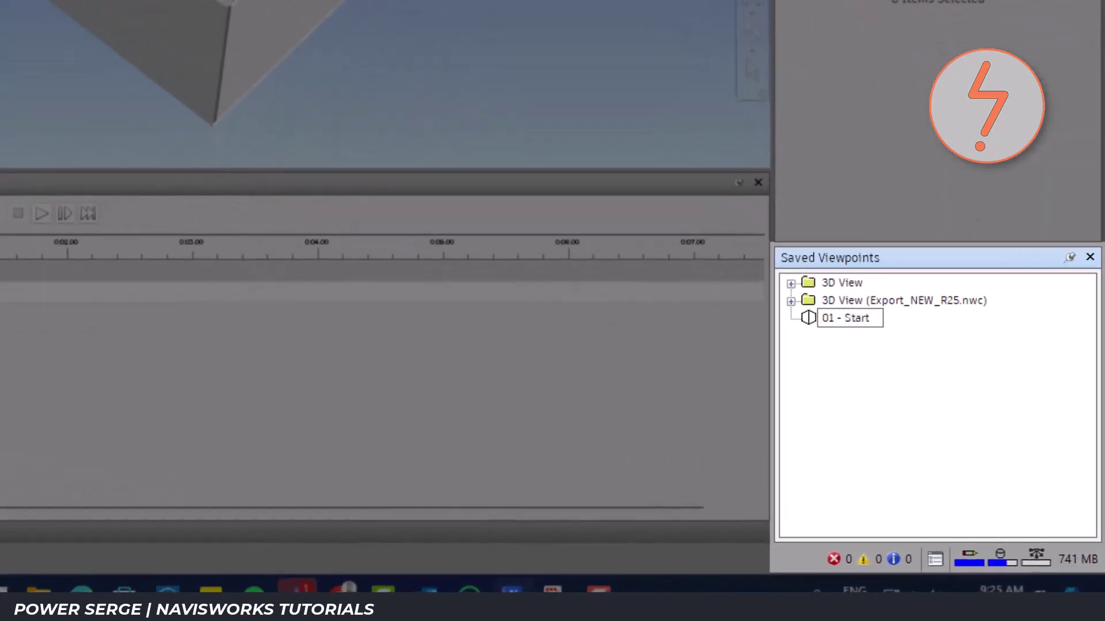
{"action": "key", "text": "Return"}
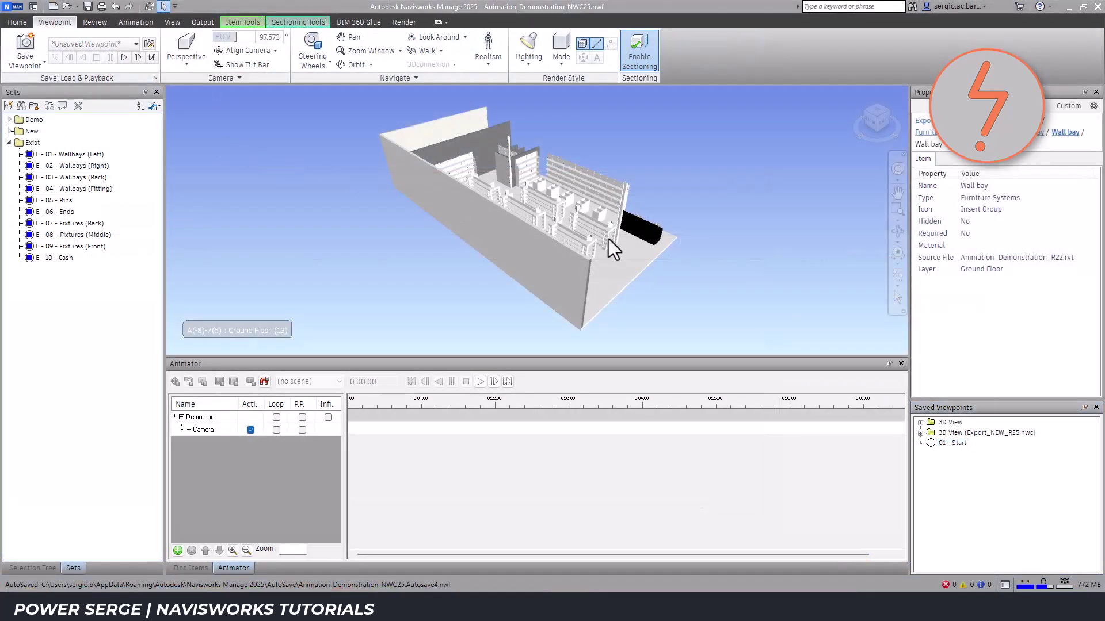
Step: Frame the left wall bays and save viewpoint '02 - Demo - Wallbays (Left) - Start'
{"action": "left_click", "coordinate": [609, 240]}
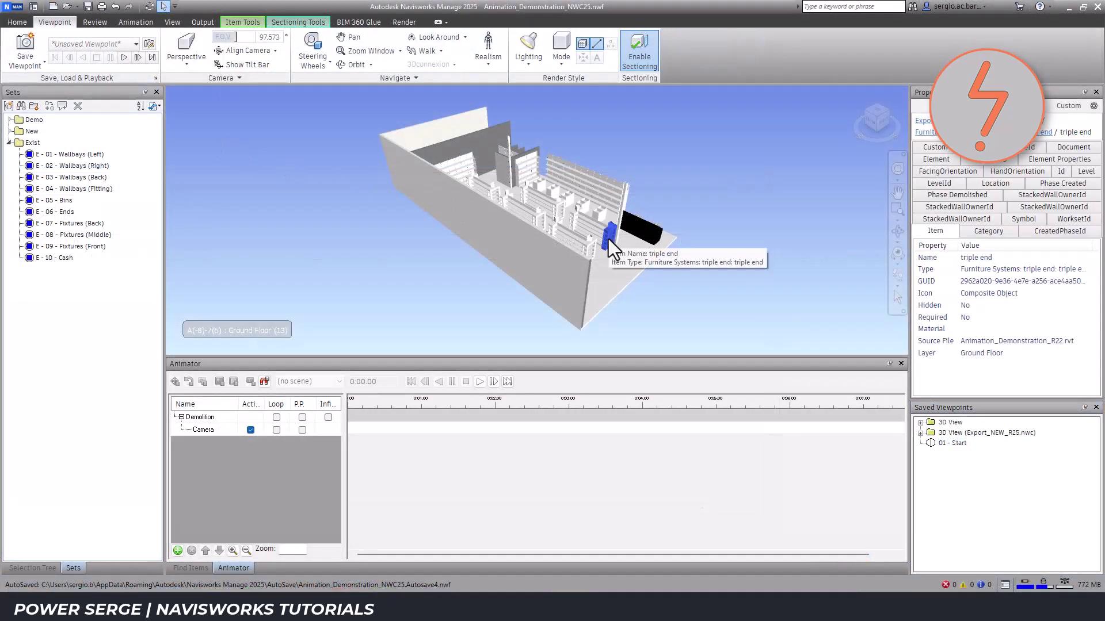
{"action": "middle_click_drag", "start_coordinate": [609, 240], "coordinate": [436, 232], "text": "shift"}
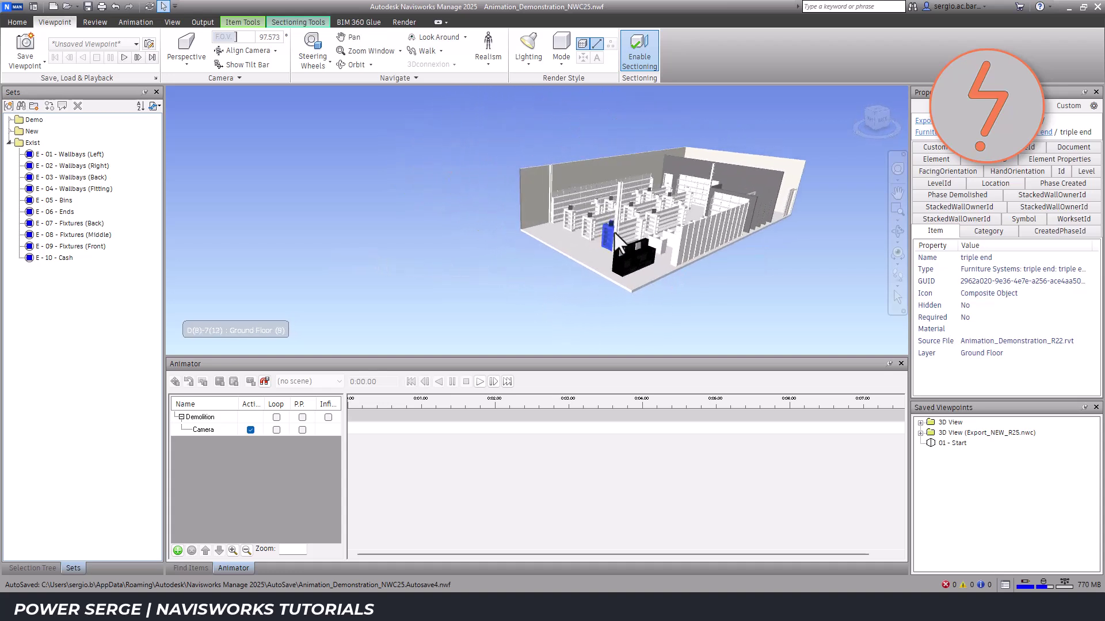
{"action": "scroll", "coordinate": [658, 187], "scroll_direction": "up", "scroll_amount": 8}
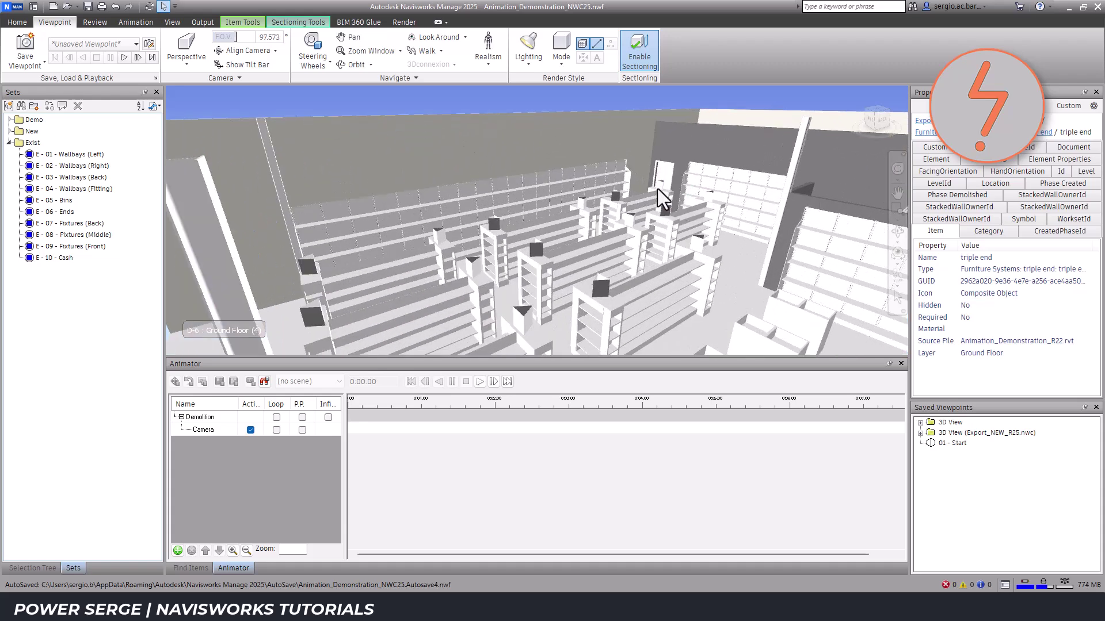
{"action": "mouse_move", "coordinate": [514, 288]}
{"action": "middle_mouse_down"}
{"action": "mouse_move", "coordinate": [510, 279]}
{"action": "mouse_move", "coordinate": [513, 288]}
{"action": "middle_mouse_up"}
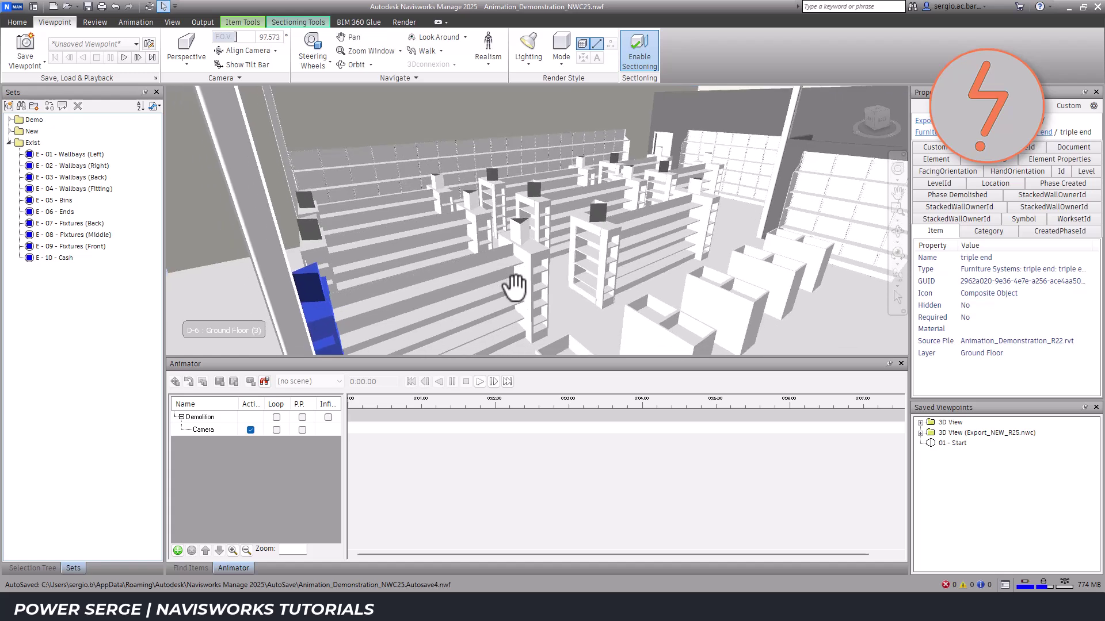
{"action": "left_click", "coordinate": [33, 60]}
{"action": "left_click", "coordinate": [40, 87]}
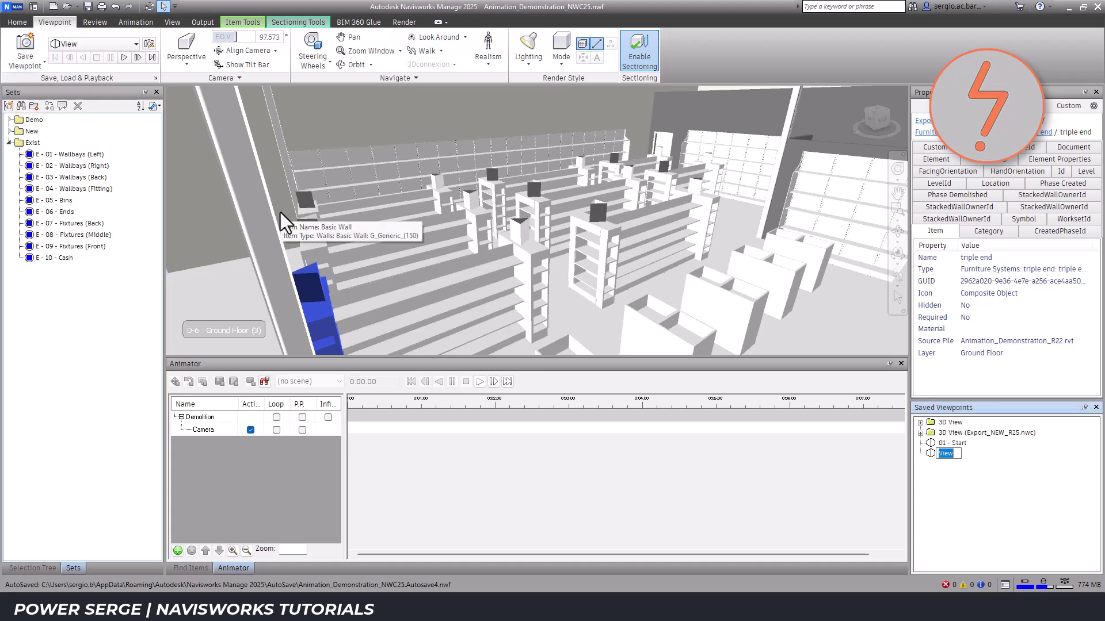
{"action": "type", "text": "02 - Demo - Wallbays (Left"}
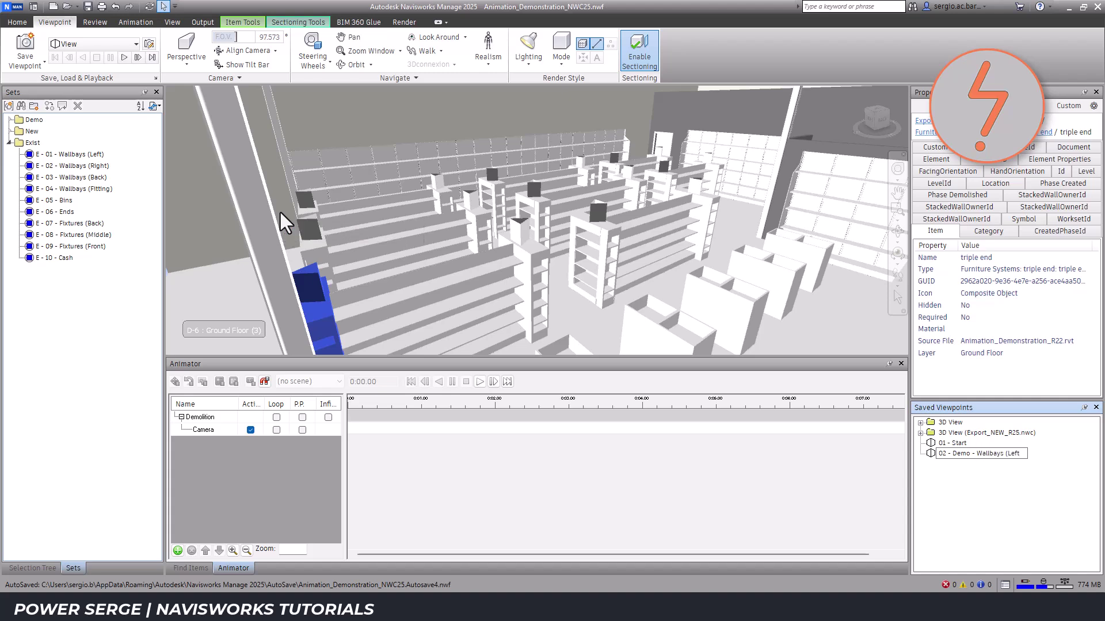
{"action": "type", "text": ") - Start"}
{"action": "key", "text": "Return"}
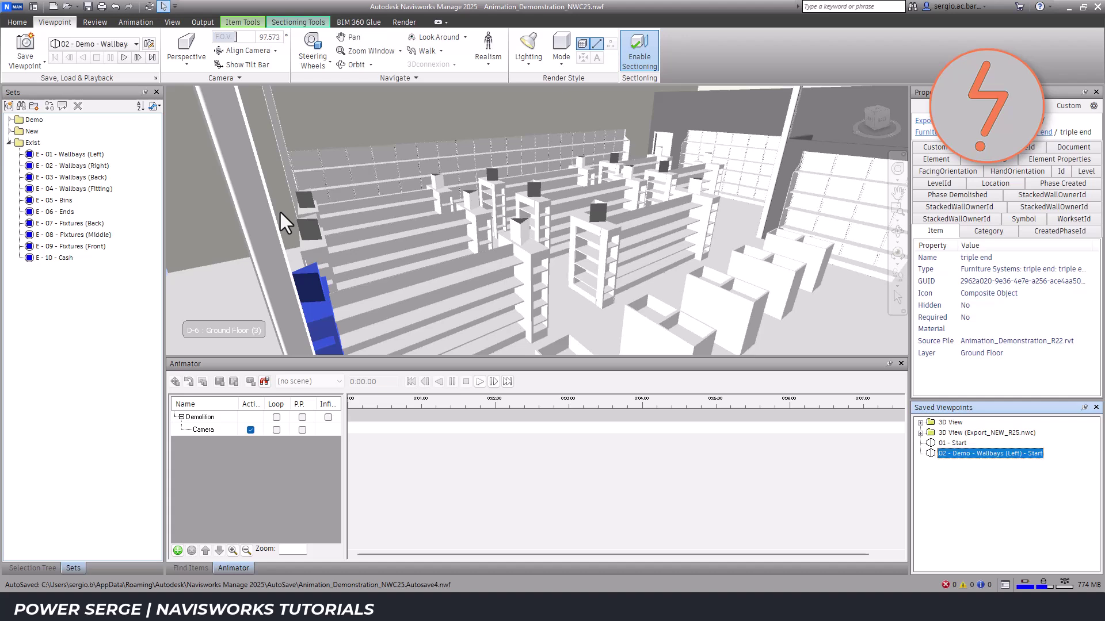
Step: Zoom in on a shelf unit and save viewpoint '03 - Demo - Wallbays (Left) - End'
{"action": "left_click", "coordinate": [540, 226]}
{"action": "middle_click_drag", "start_coordinate": [540, 225], "coordinate": [538, 226], "text": "shift"}
{"action": "scroll", "coordinate": [538, 225], "scroll_direction": "up", "scroll_amount": 2}
{"action": "scroll", "coordinate": [537, 222], "scroll_direction": "up", "scroll_amount": 4}
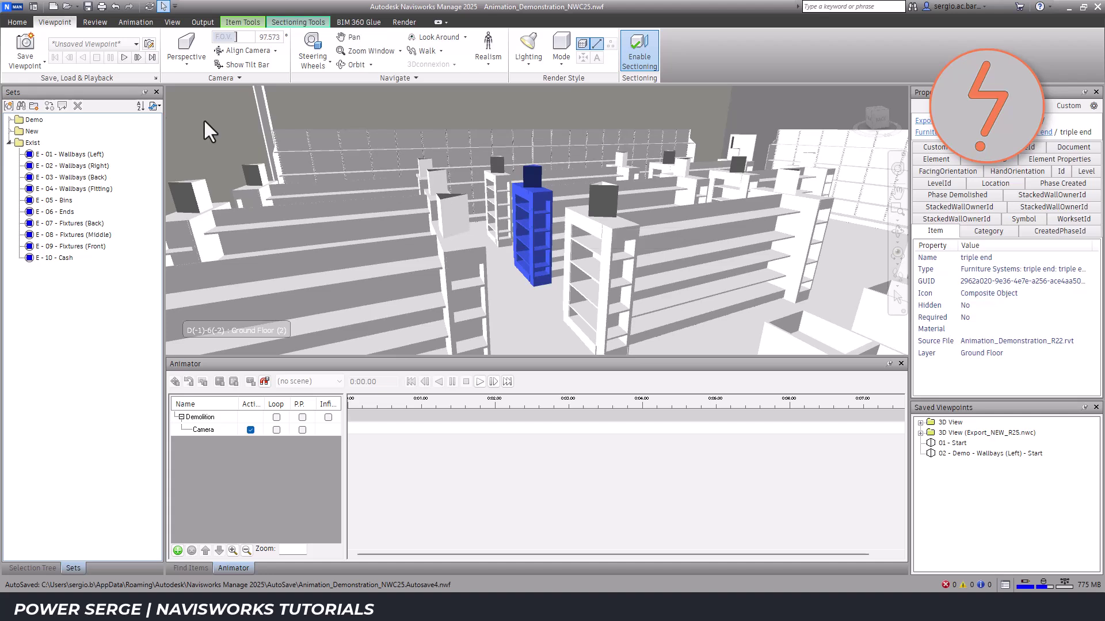
{"action": "left_click", "coordinate": [27, 65]}
{"action": "left_click", "coordinate": [46, 80]}
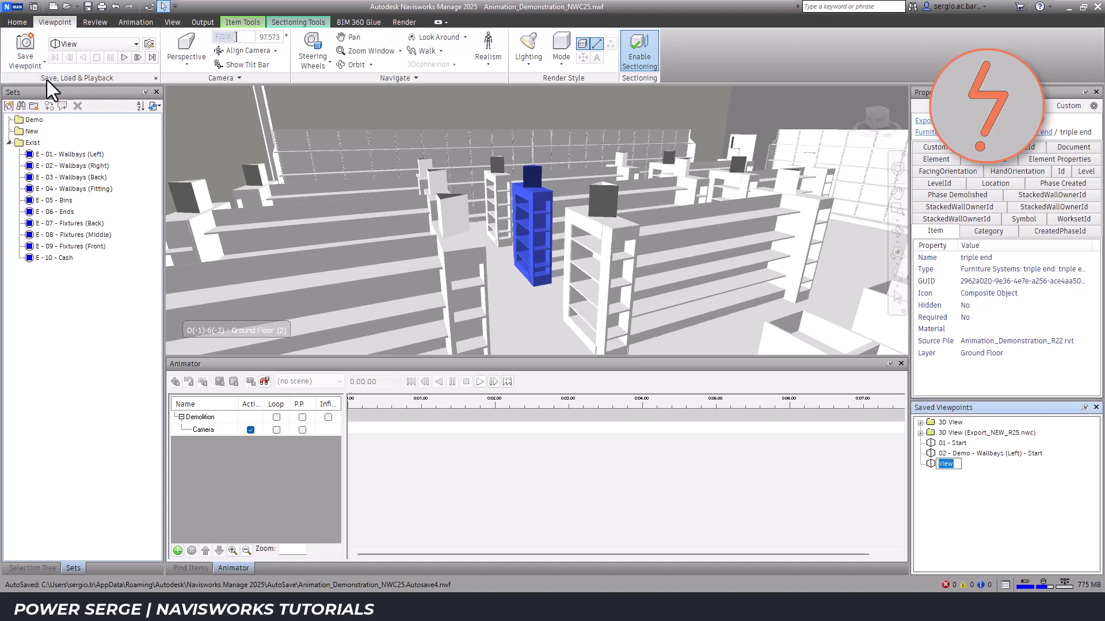
{"action": "type", "text": "03 - Demo - Wallbays (Left) - End"}
{"action": "key", "text": "Return"}
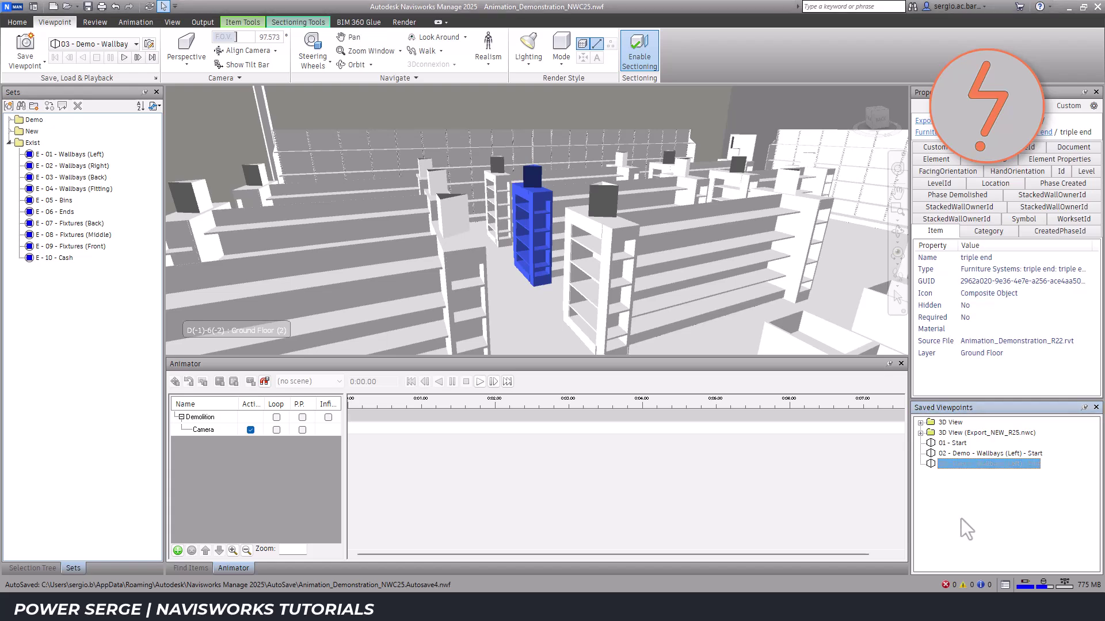
Step: Check the saved viewpoints, then capture a Camera keyframe at 0:00 on '01 - Start'
{"action": "left_click", "coordinate": [955, 443]}
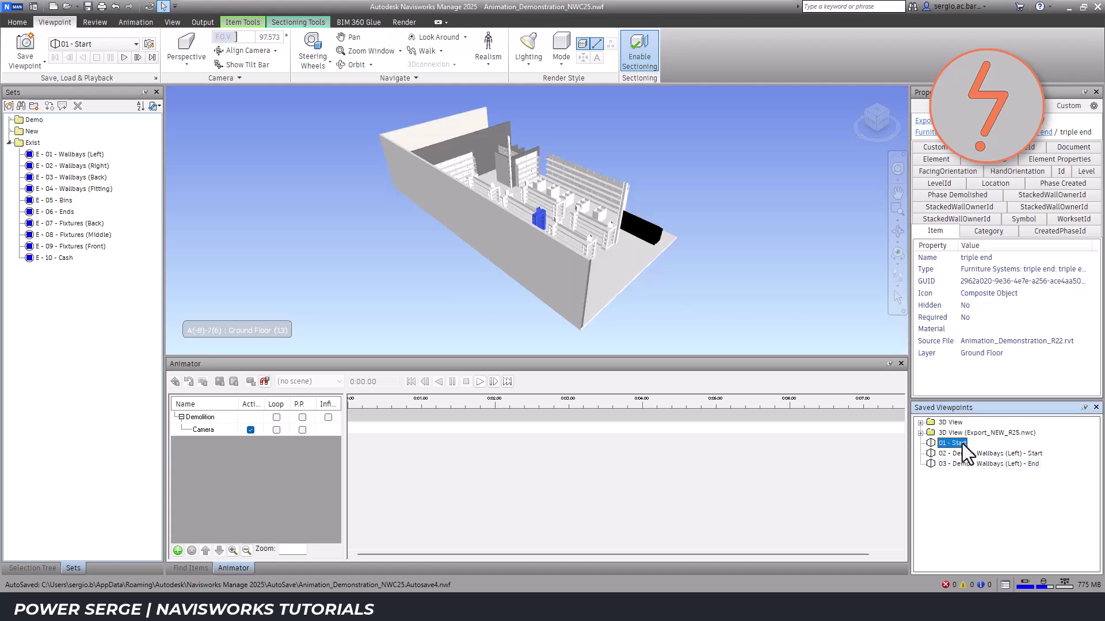
{"action": "left_click", "coordinate": [982, 454]}
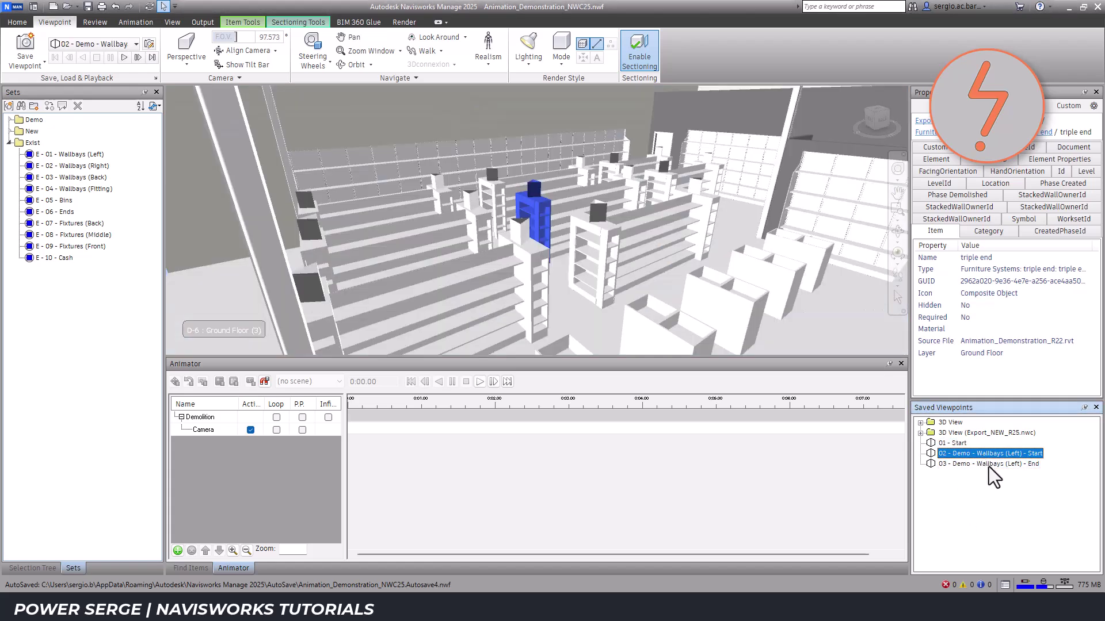
{"action": "left_click", "coordinate": [988, 464]}
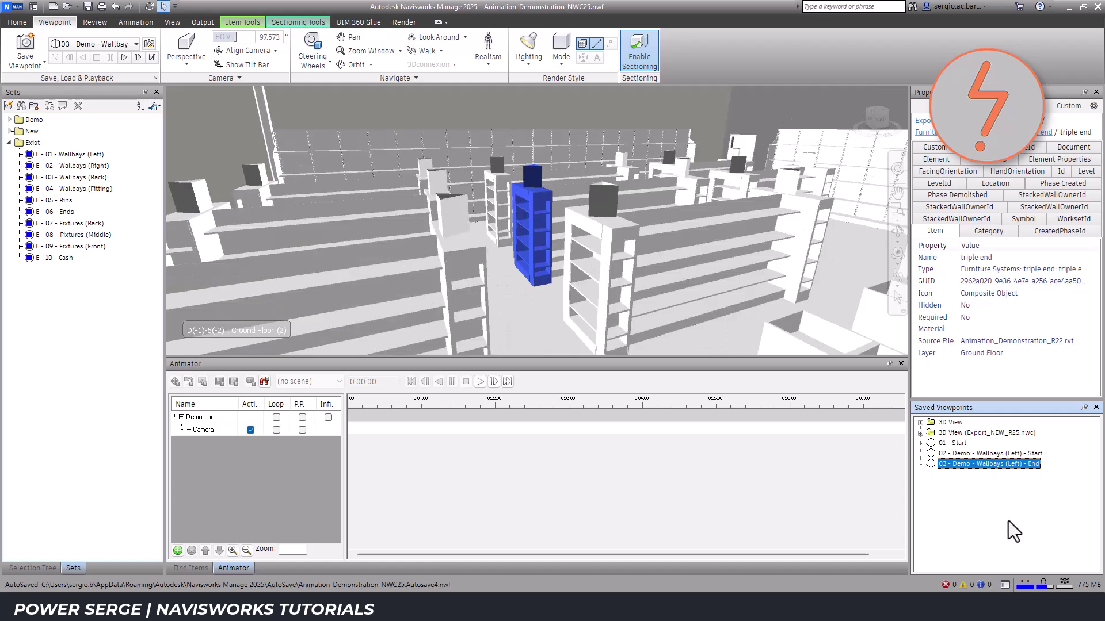
{"action": "left_click", "coordinate": [210, 432]}
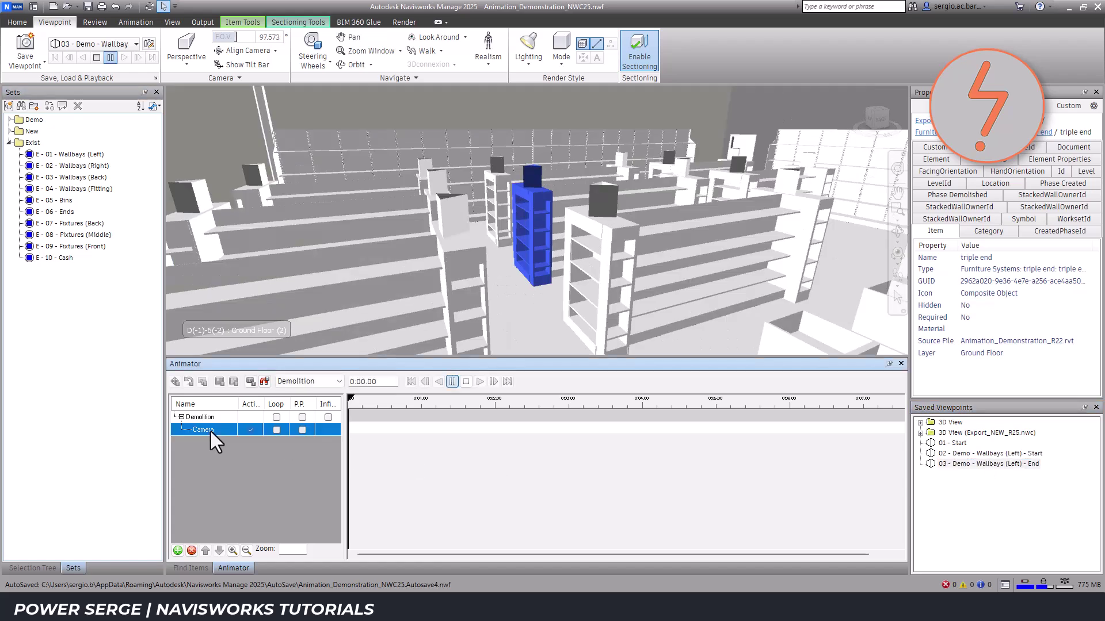
{"action": "left_click", "coordinate": [952, 444]}
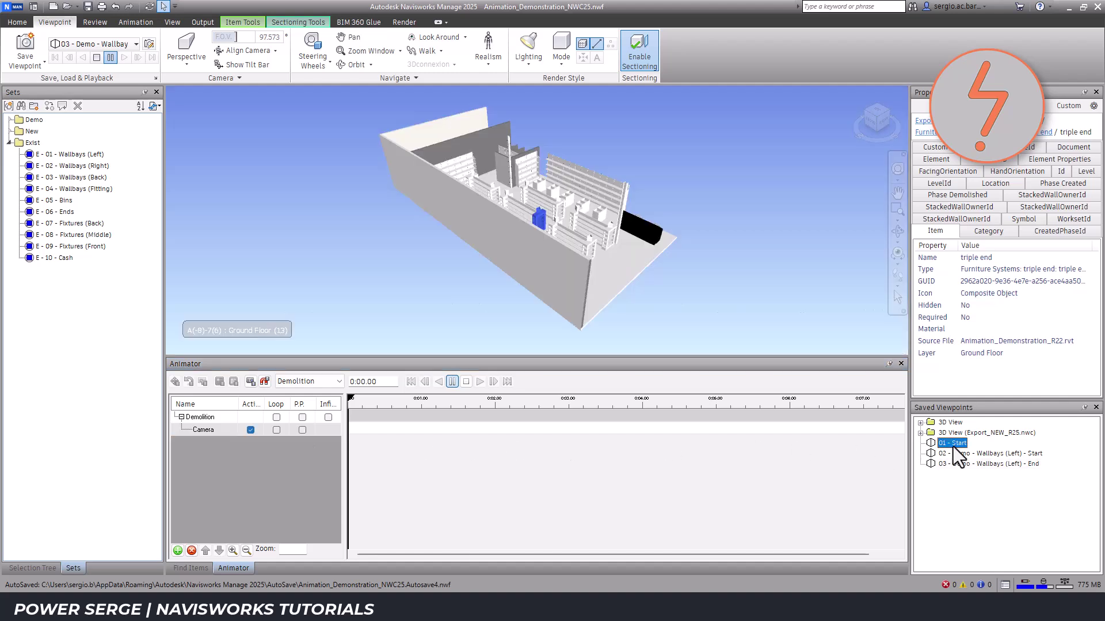
{"action": "left_click", "coordinate": [251, 382]}
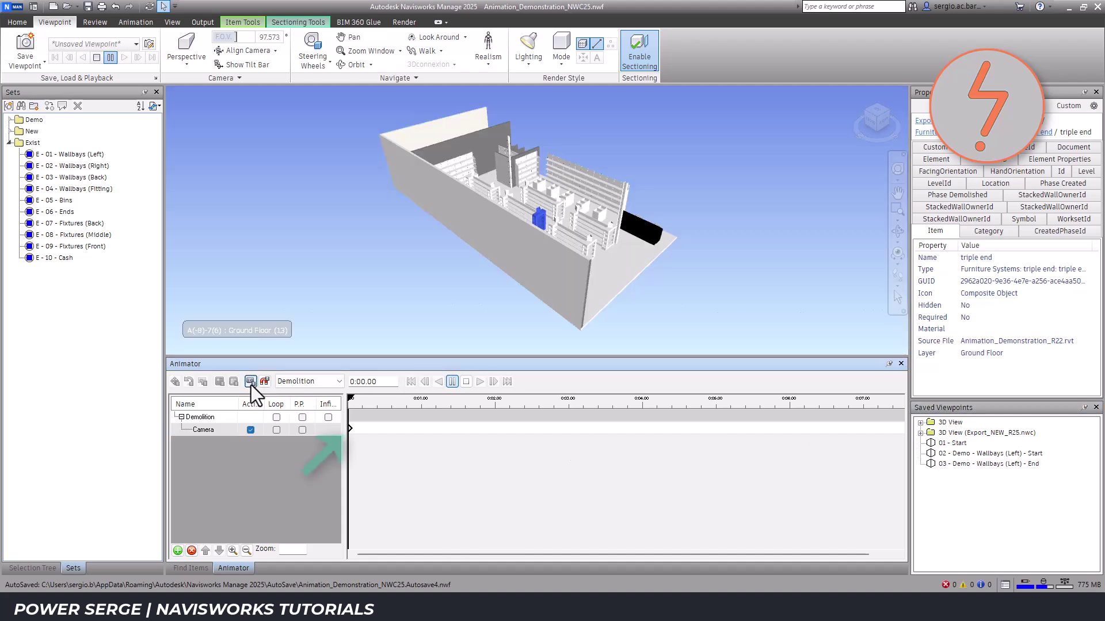
Step: Capture a Camera keyframe at 0:05 on the wallbays start viewpoint
{"action": "left_click_drag", "start_coordinate": [384, 384], "coordinate": [361, 387]}
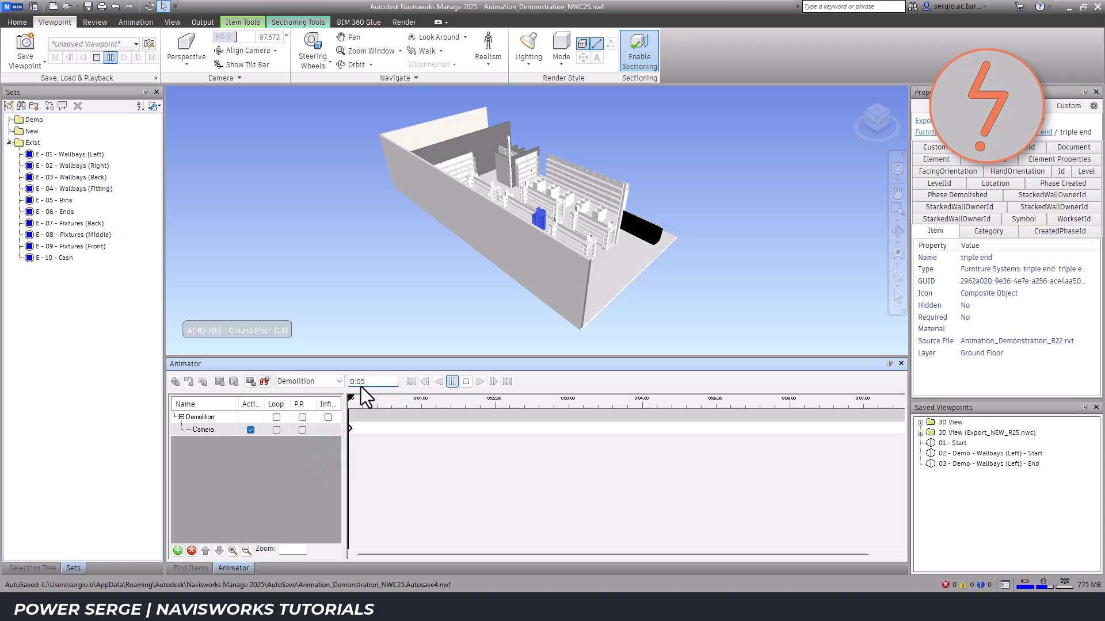
{"action": "type", "text": "5"}
{"action": "key", "text": "Return"}
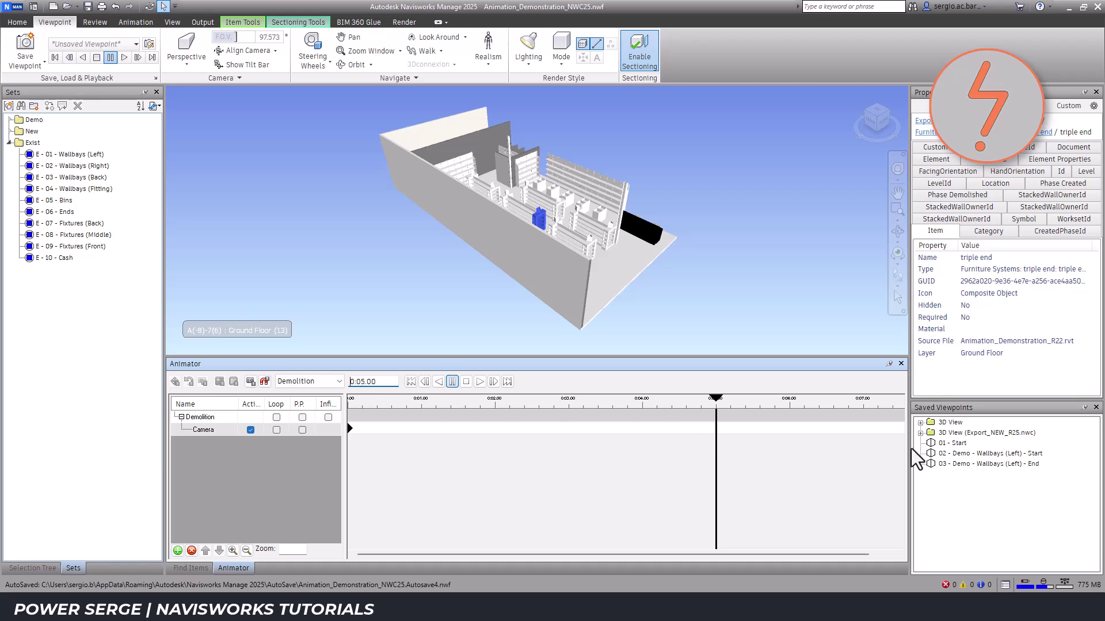
{"action": "left_click", "coordinate": [981, 455]}
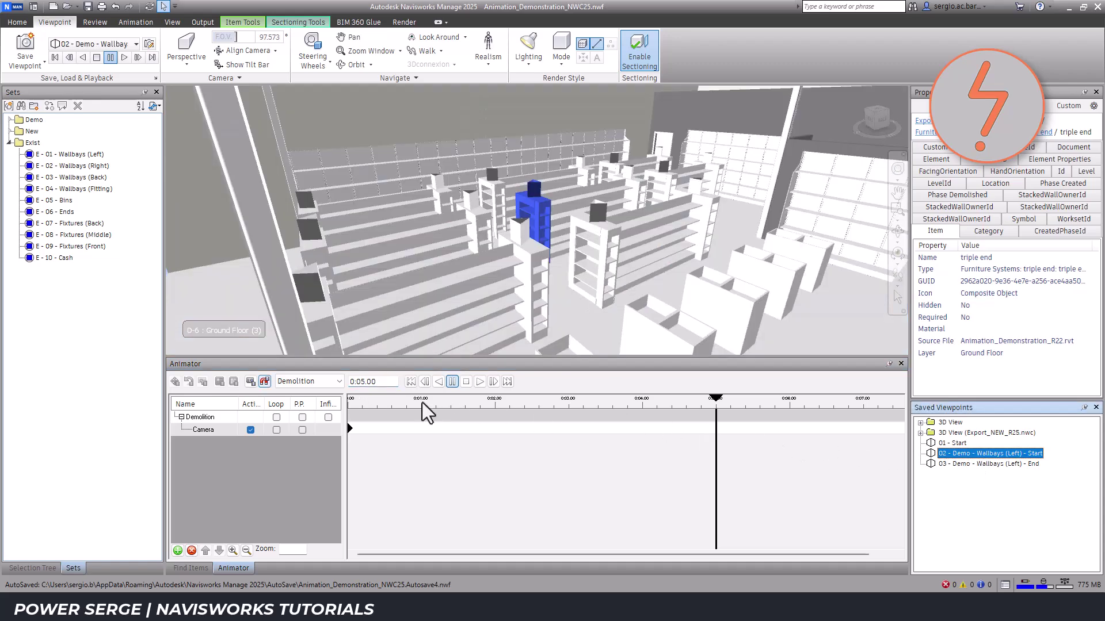
{"action": "left_click", "coordinate": [251, 381]}
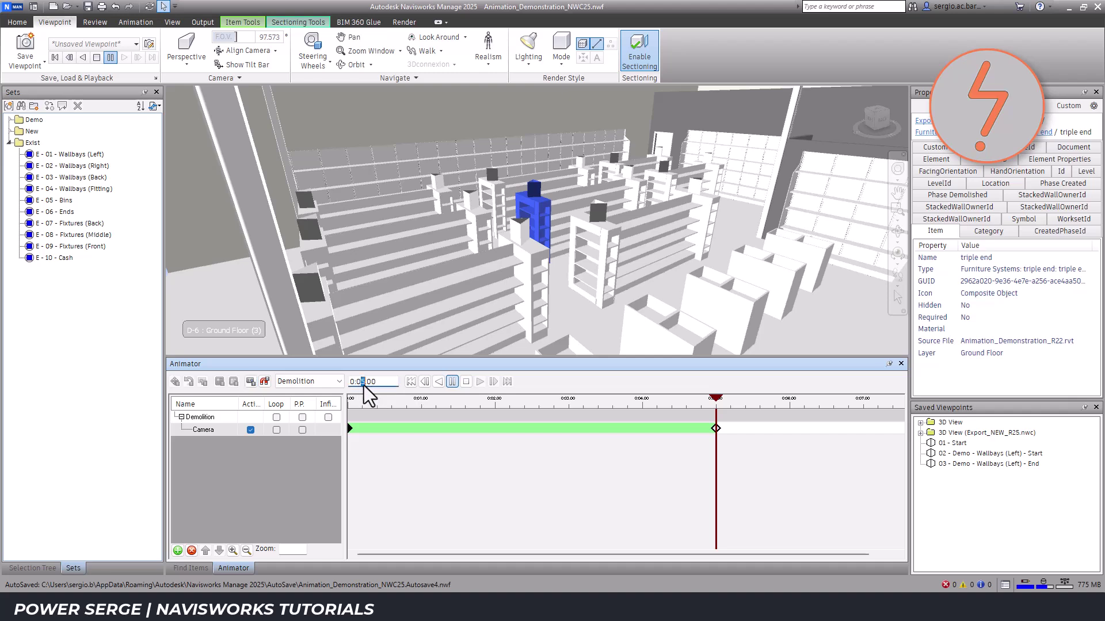
Step: Return to 0:00 and play back the five-second fly-in
{"action": "type", "text": "0"}
{"action": "key", "text": "Return"}
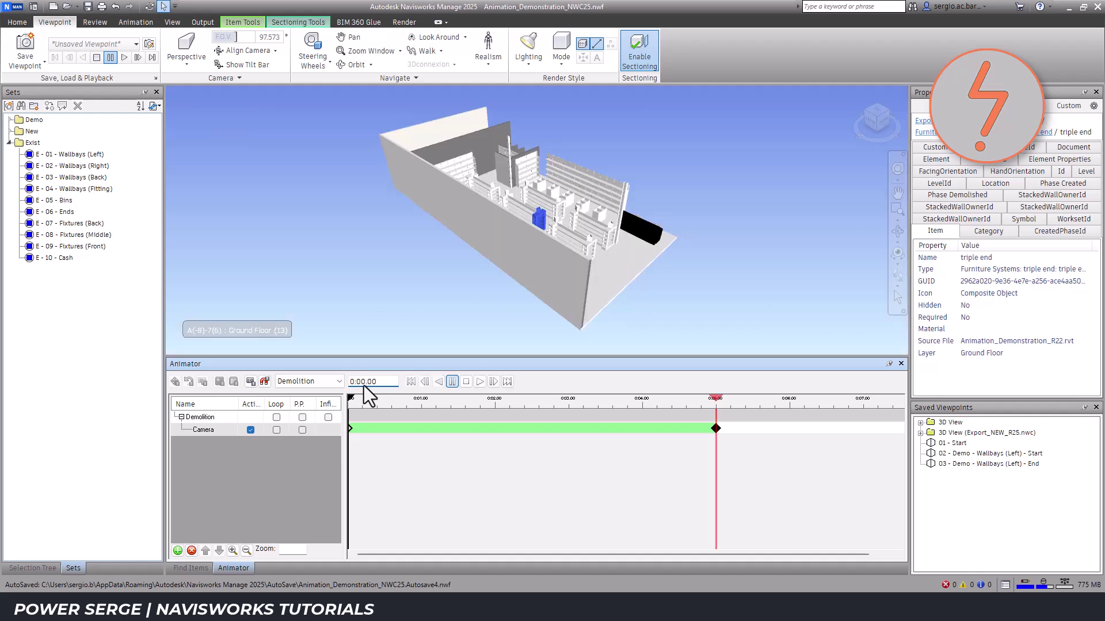
{"action": "left_click", "coordinate": [480, 382]}
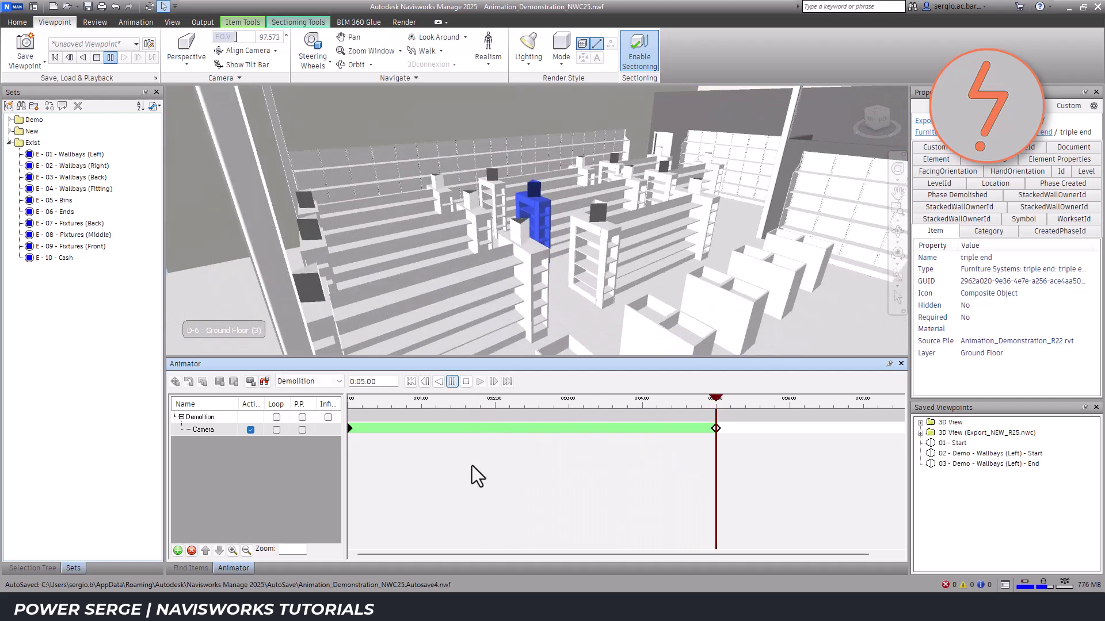
{"action": "left_click", "coordinate": [466, 382]}
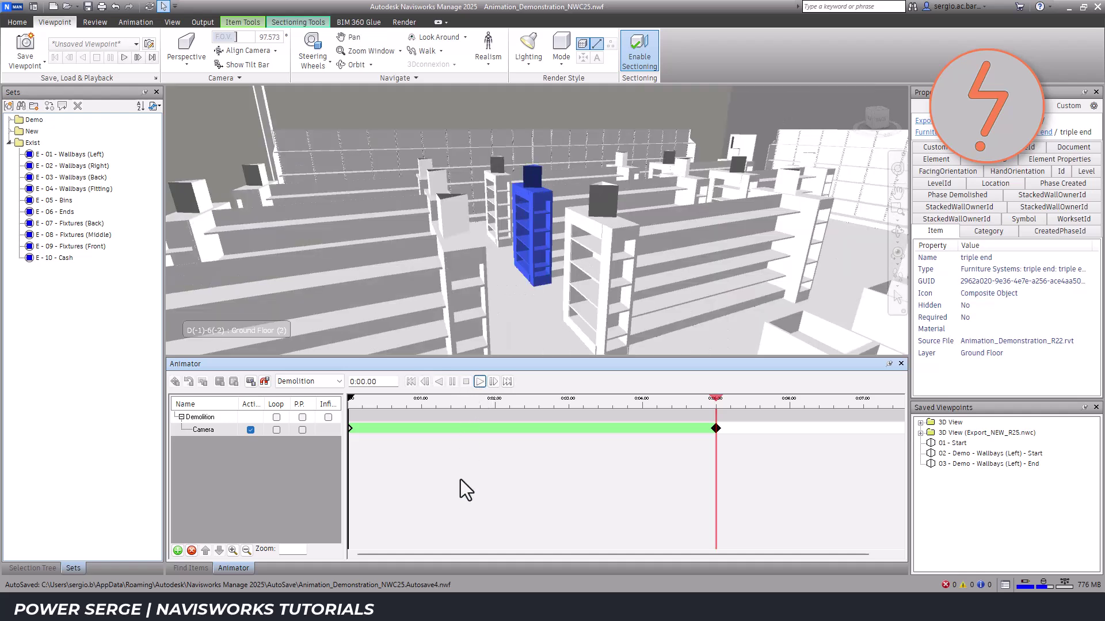
Step: Add the E - 01 - Wallbays (Left) set to the Demolition scene as an animation set
{"action": "left_click", "coordinate": [85, 154]}
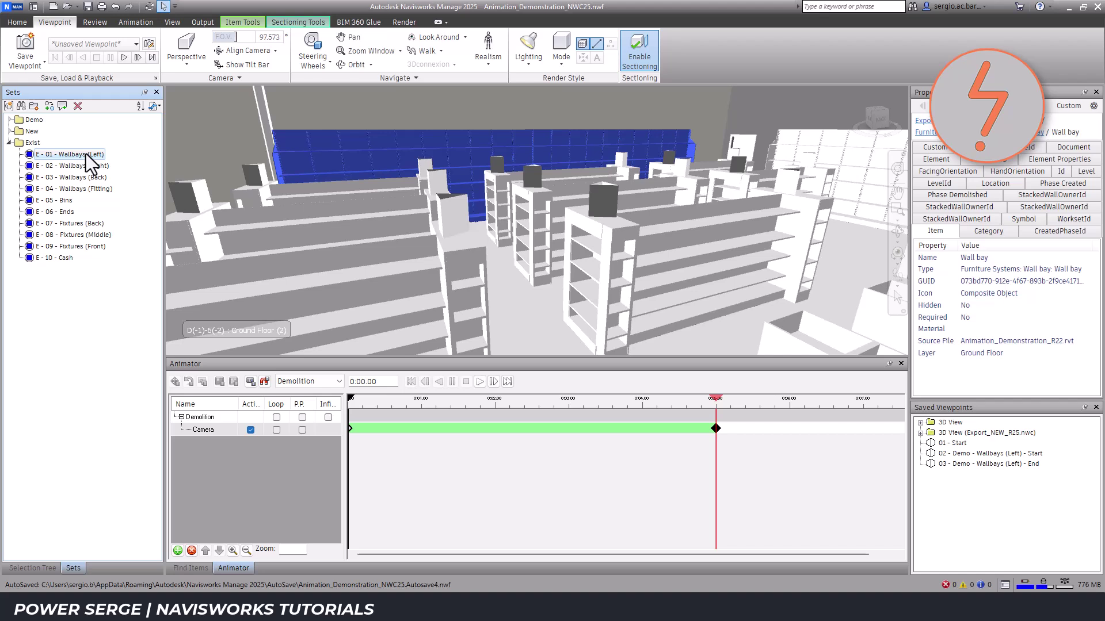
{"action": "right_click", "coordinate": [202, 417]}
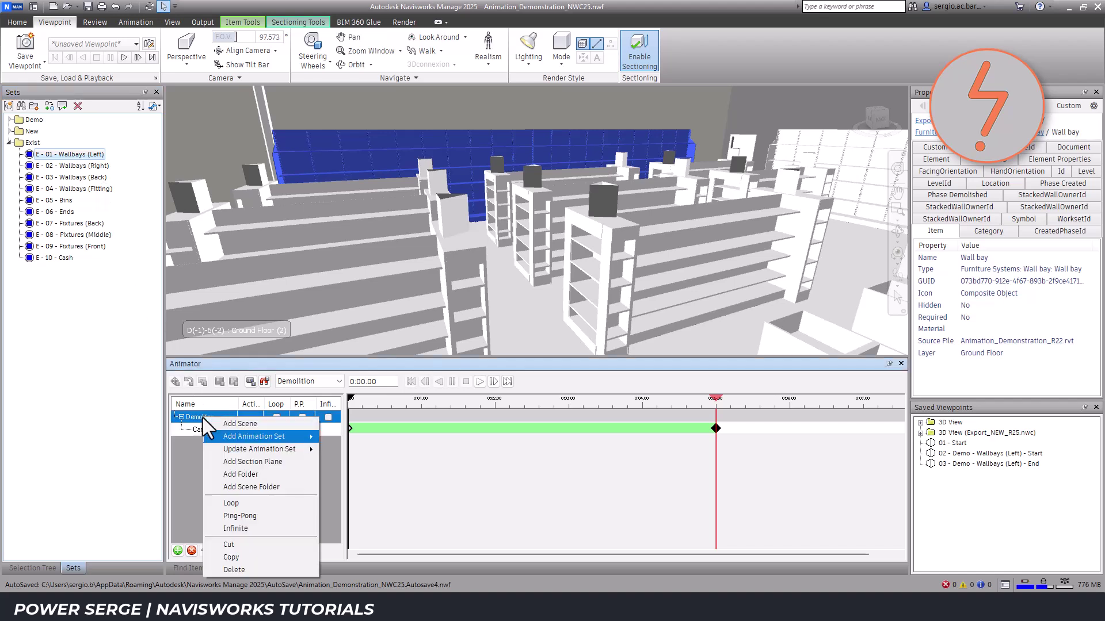
{"action": "mouse_move", "coordinate": [224, 436]}
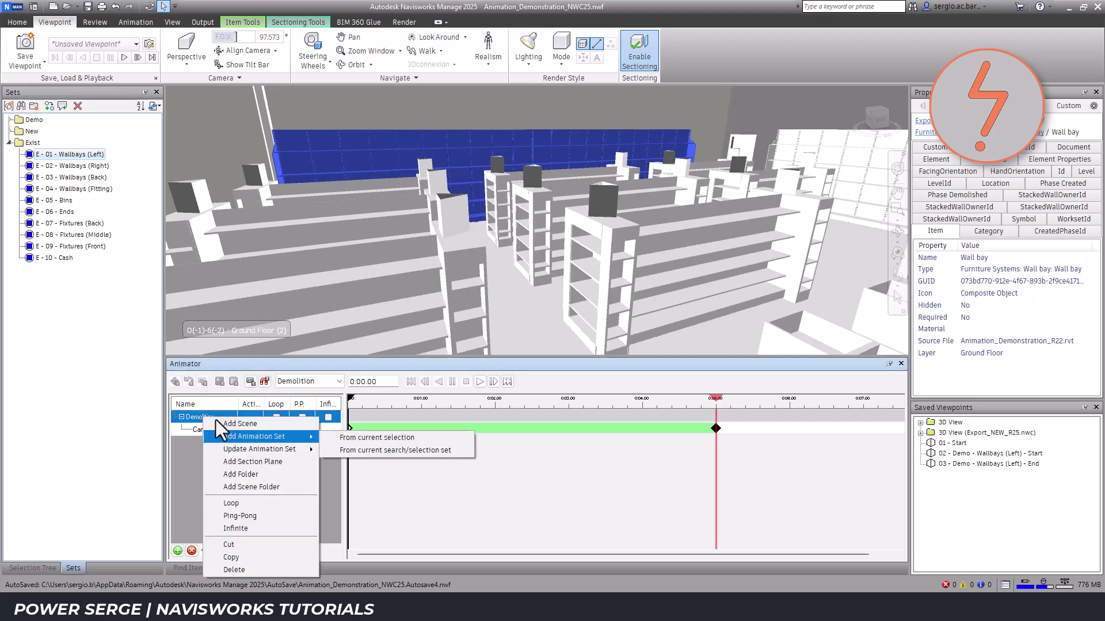
{"action": "left_click", "coordinate": [343, 439]}
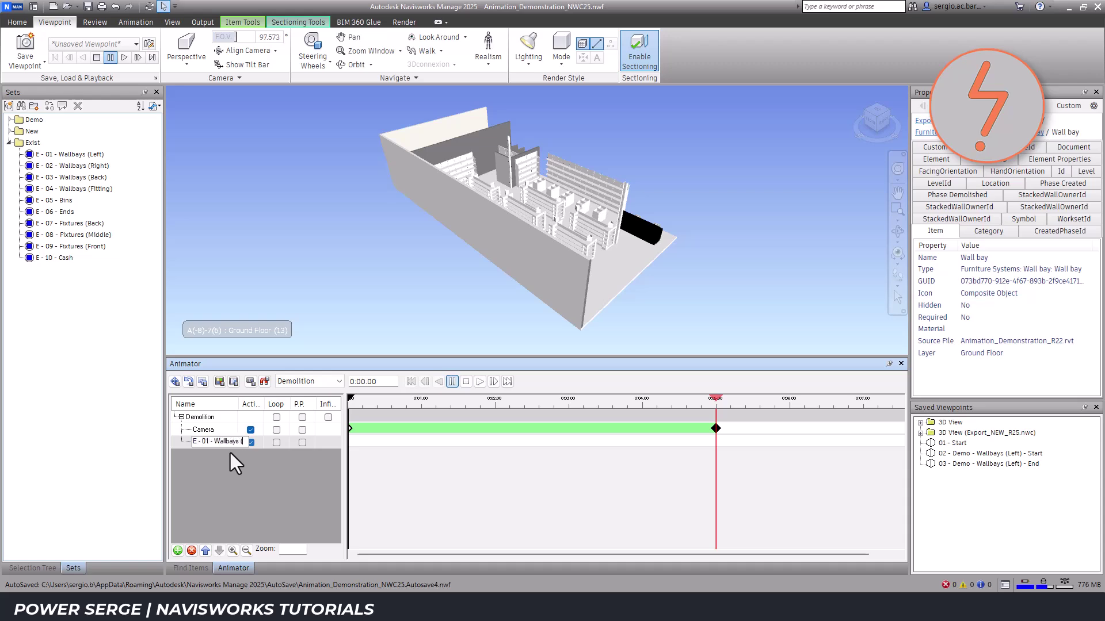
{"action": "key", "text": "Return"}
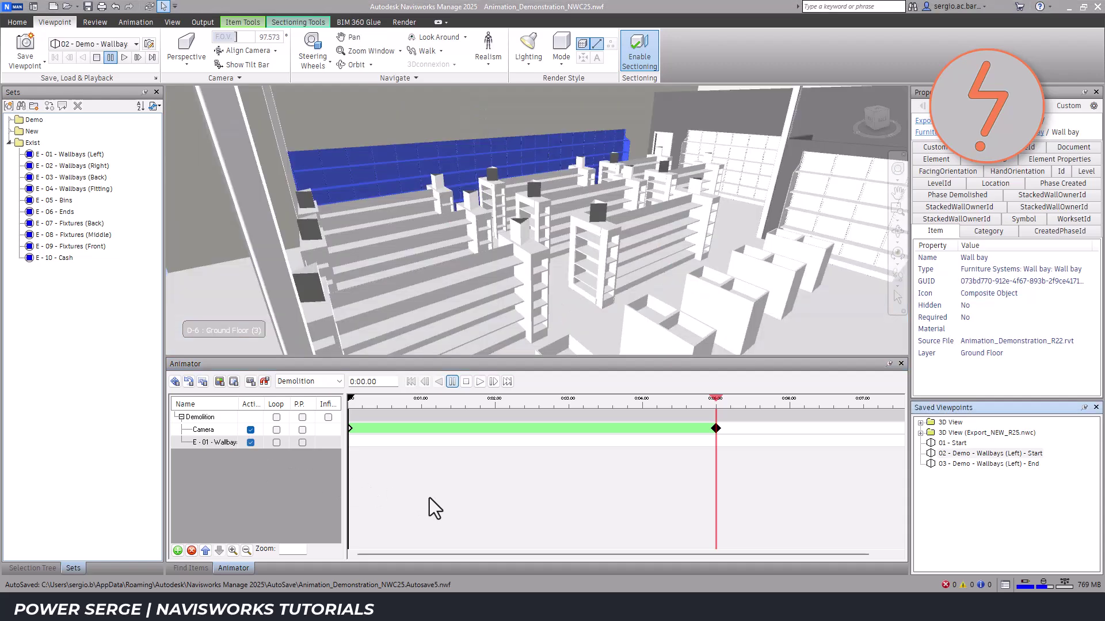
Step: Capture a Camera keyframe at 0:07 on the wallbays end viewpoint and replay from the start
{"action": "left_click", "coordinate": [218, 431]}
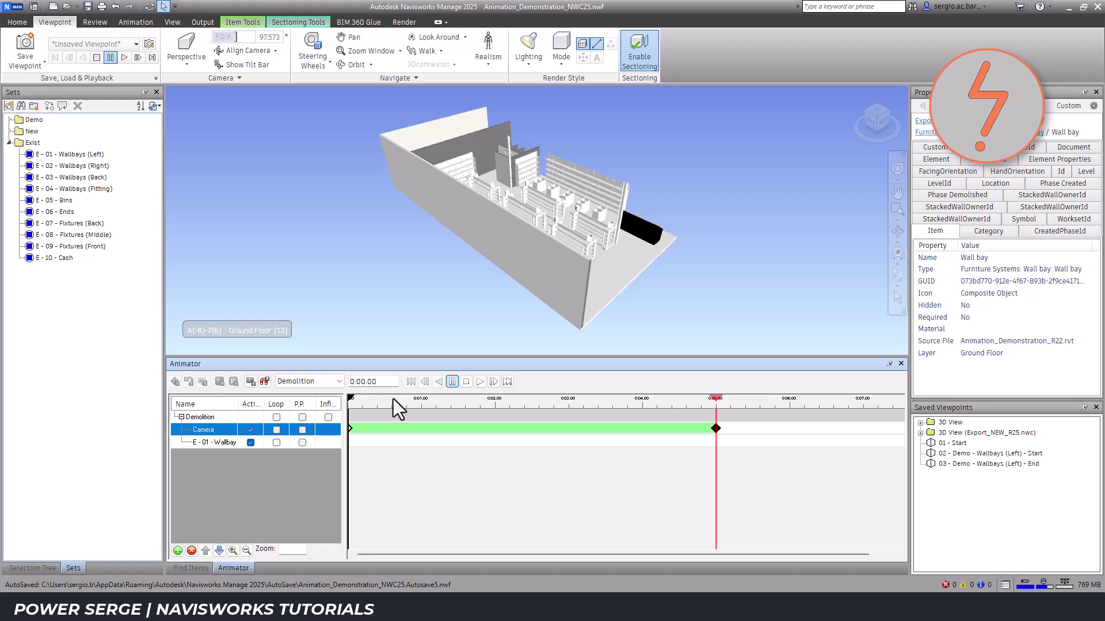
{"action": "double_click", "coordinate": [368, 383]}
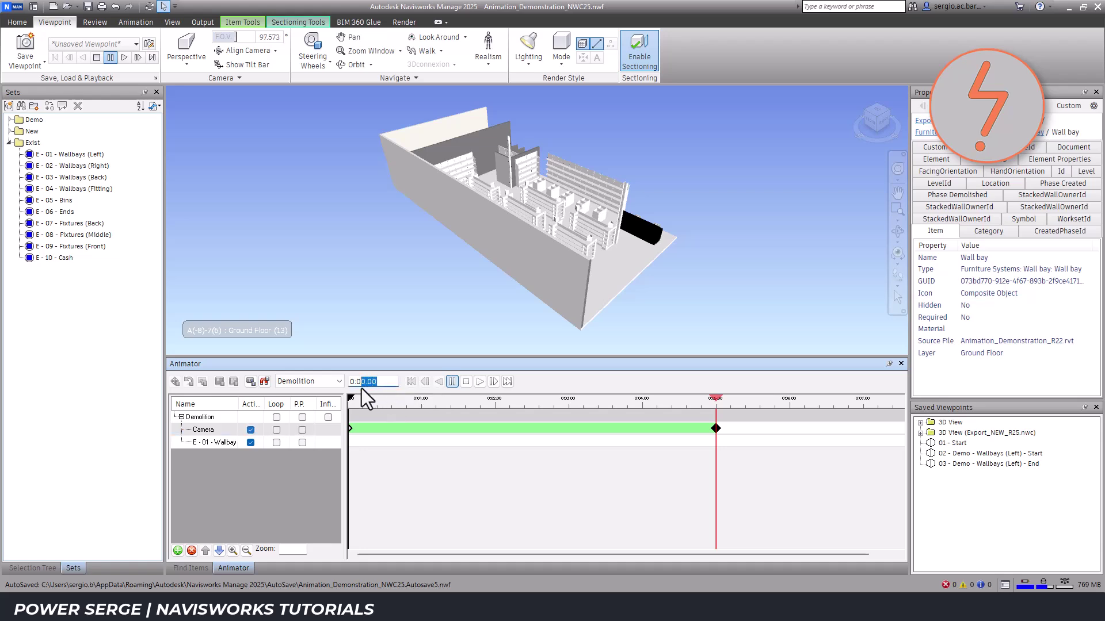
{"action": "key", "text": "Return"}
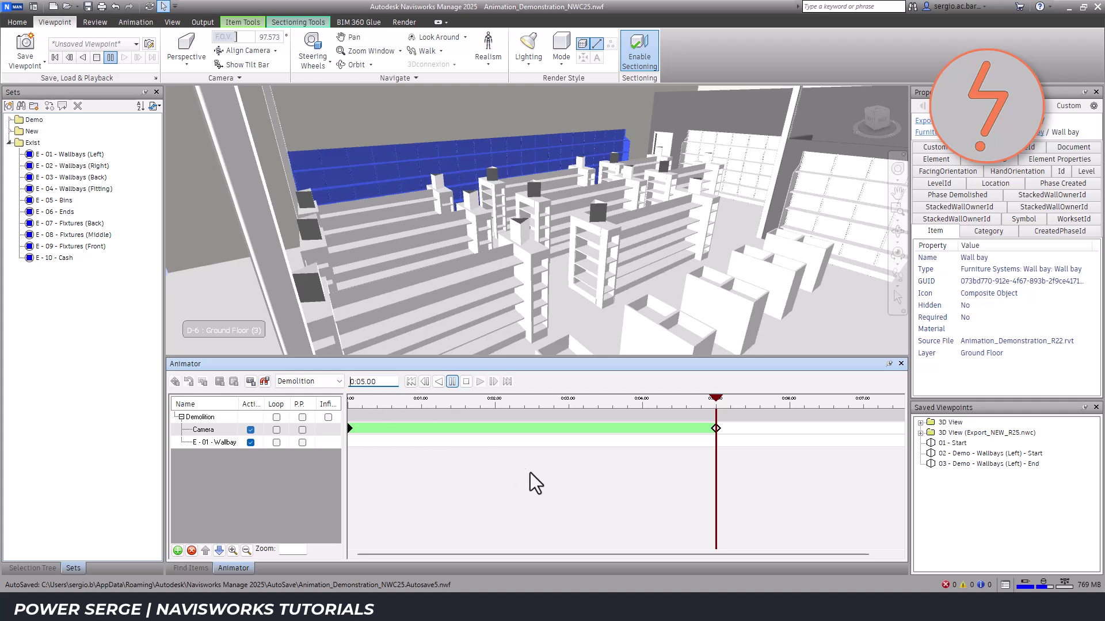
{"action": "left_click_drag", "start_coordinate": [365, 382], "coordinate": [362, 381]}
{"action": "type", "text": "7"}
{"action": "key", "text": "Return"}
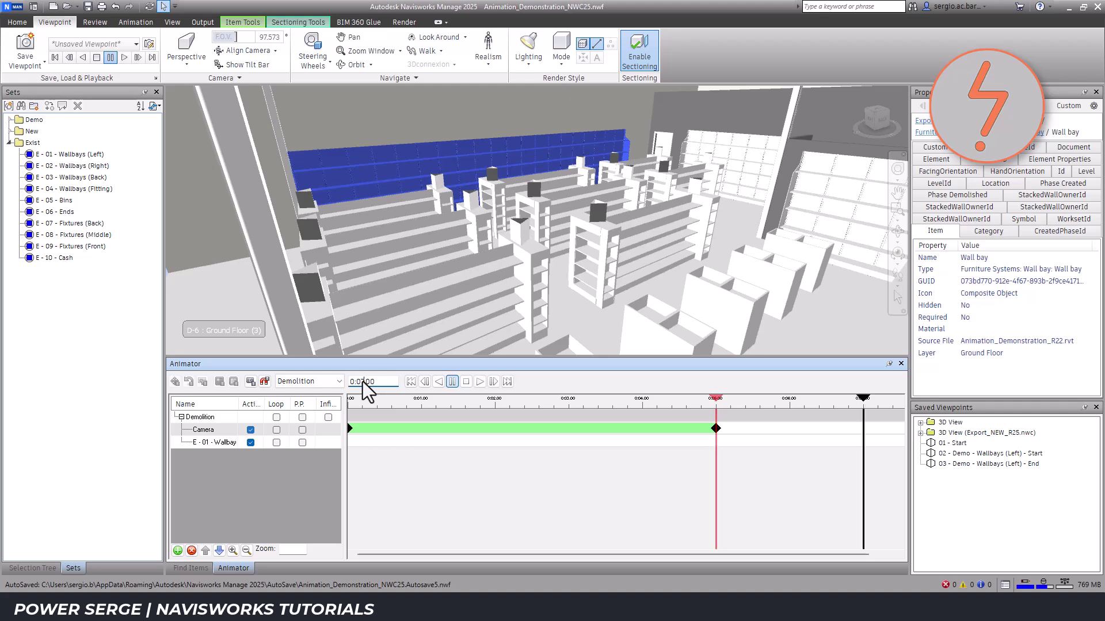
{"action": "left_click", "coordinate": [1013, 465]}
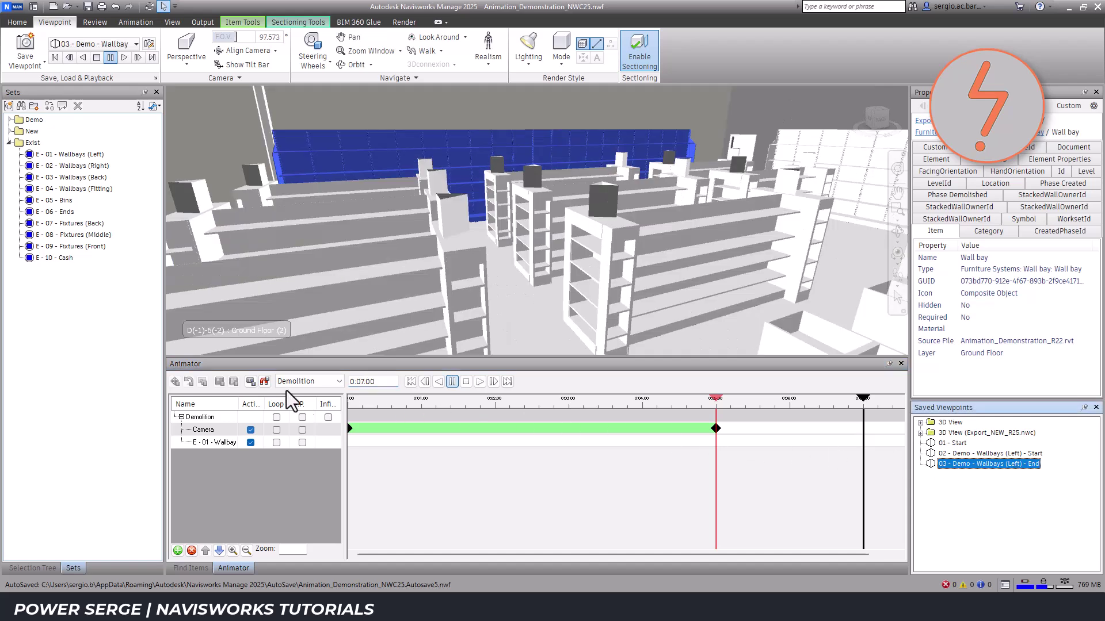
{"action": "left_click", "coordinate": [251, 384]}
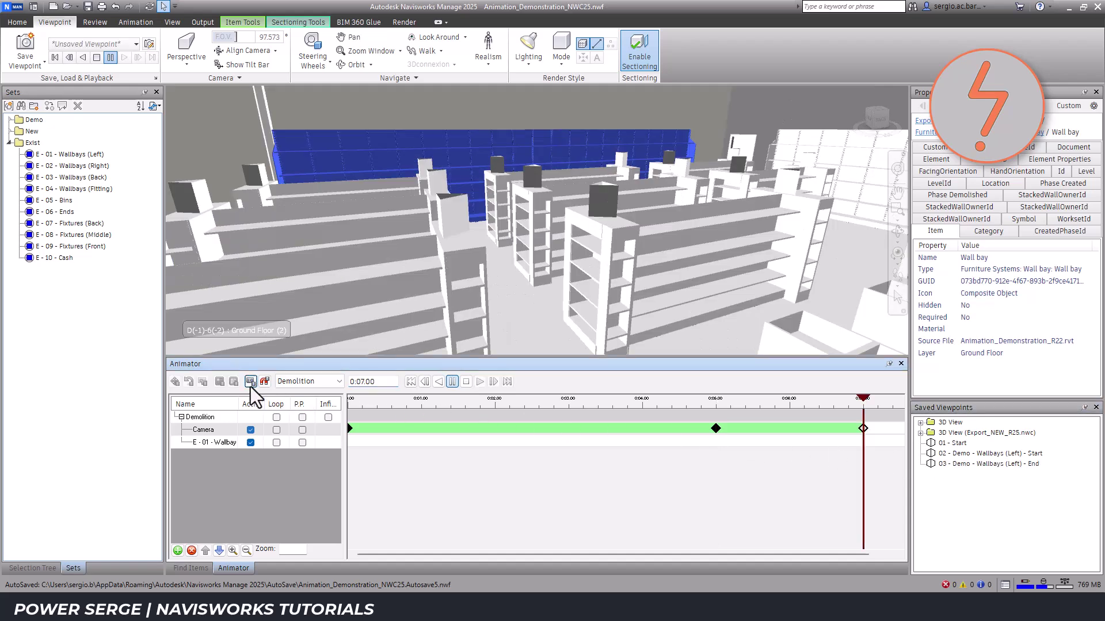
{"action": "left_click", "coordinate": [464, 385]}
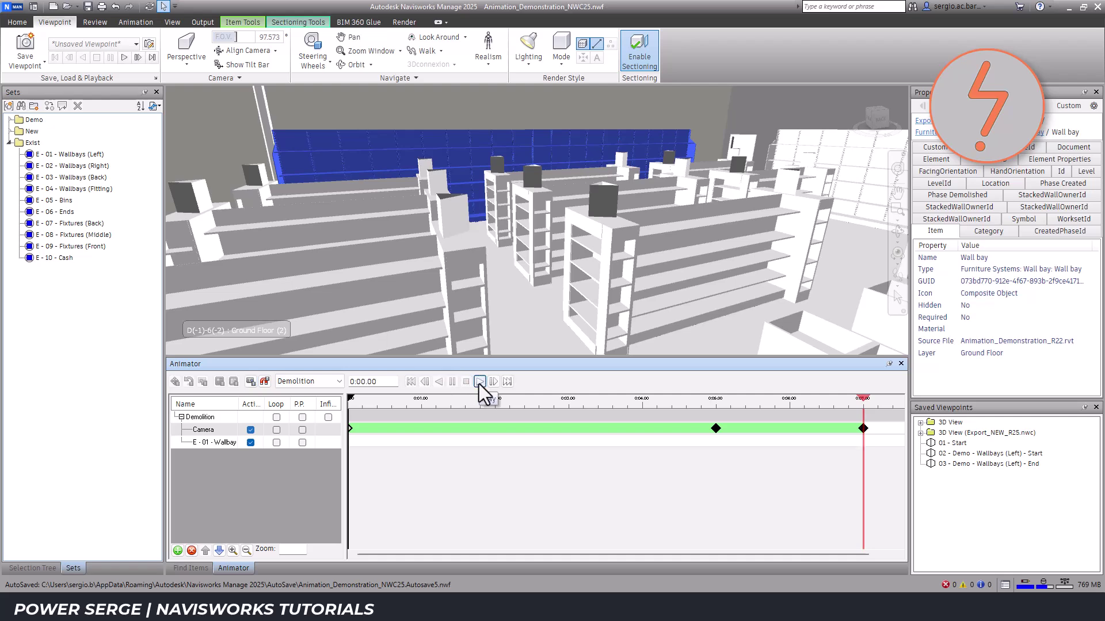
{"action": "left_click", "coordinate": [480, 382]}
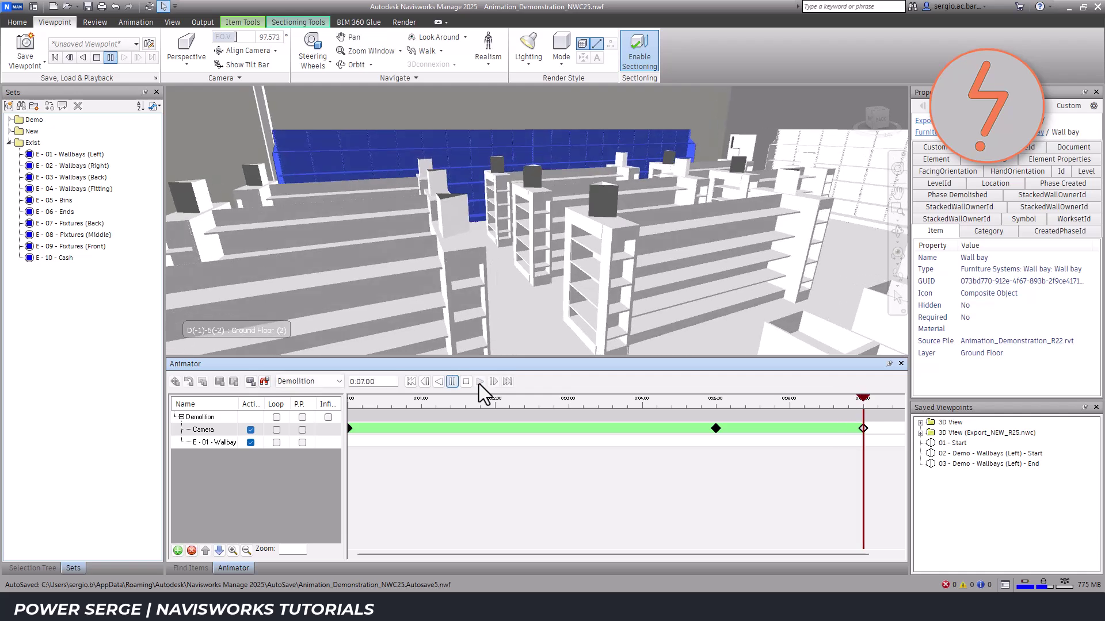
Step: Capture E - 01 - Wallbay keyframes at 5.00, 6.00 and 7.00 seconds
{"action": "left_click", "coordinate": [208, 443]}
{"action": "left_click", "coordinate": [377, 382]}
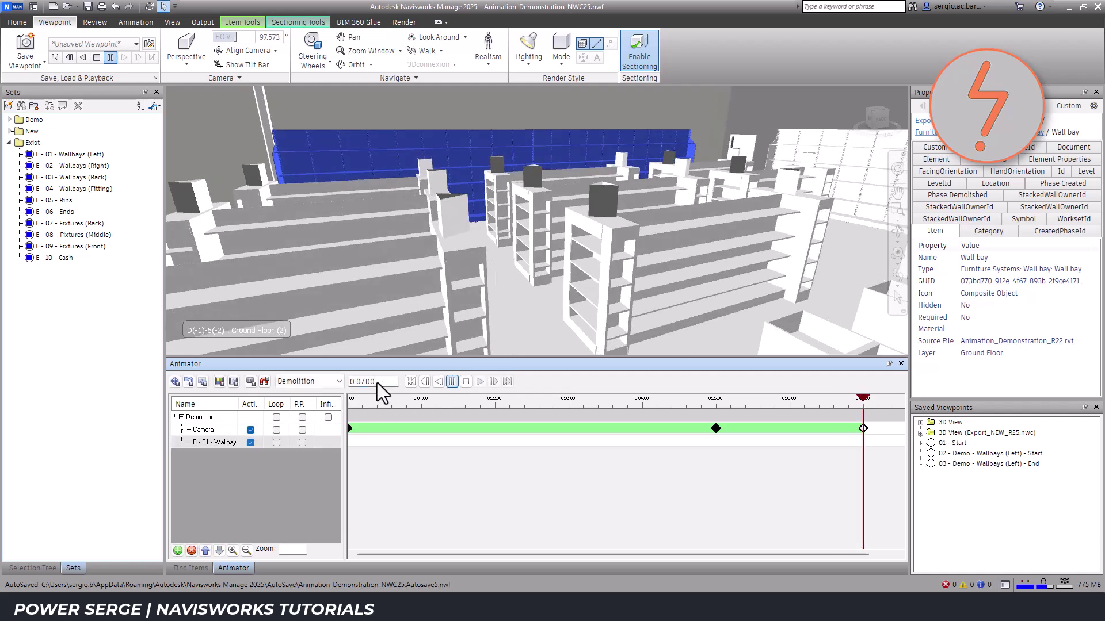
{"action": "type", "text": "5.00"}
{"action": "key", "text": "Return"}
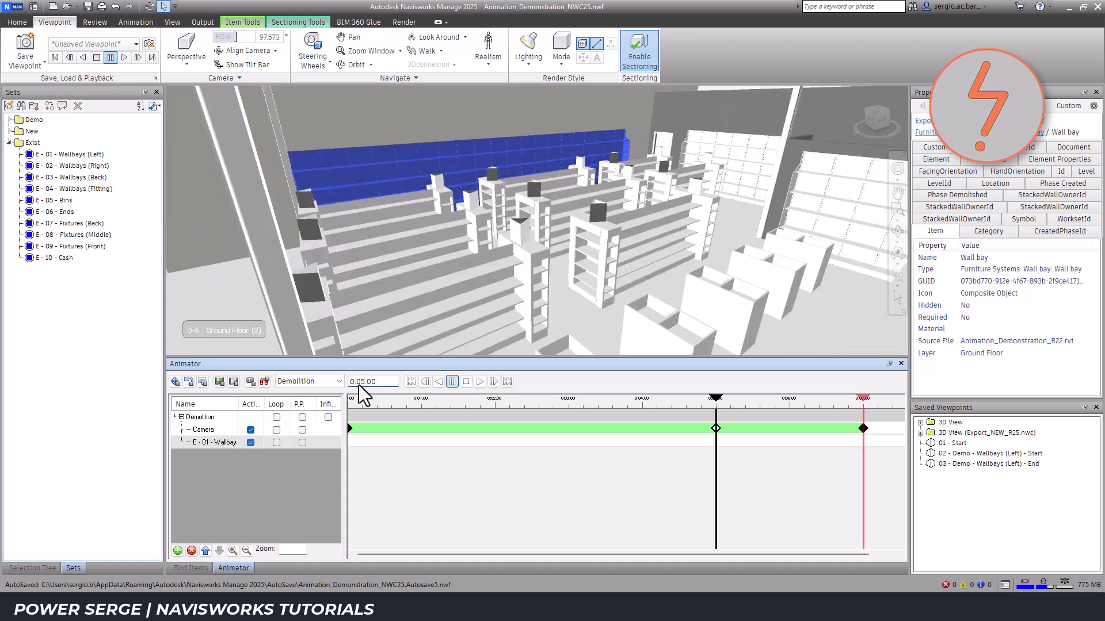
{"action": "left_click", "coordinate": [251, 383]}
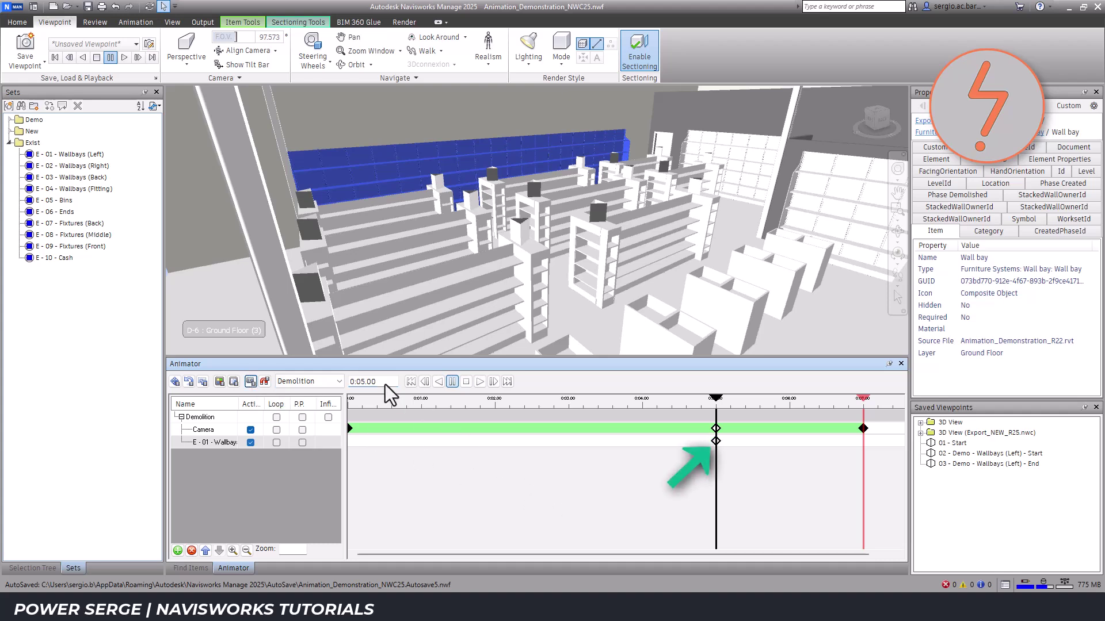
{"action": "left_click_drag", "start_coordinate": [377, 385], "coordinate": [360, 387]}
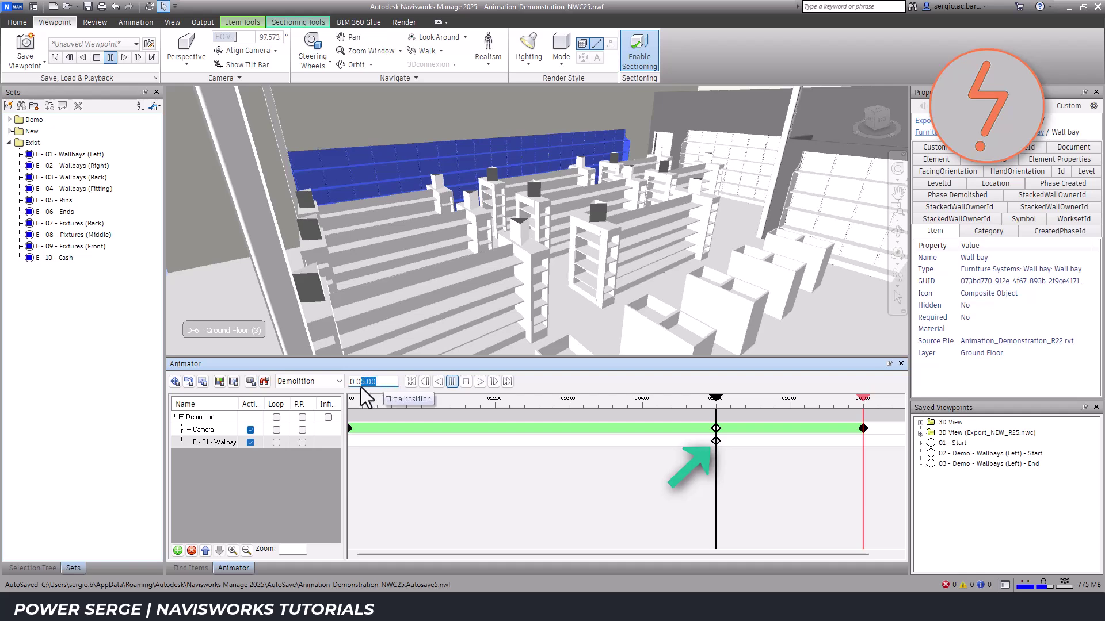
{"action": "type", "text": "6.00"}
{"action": "key", "text": "Return"}
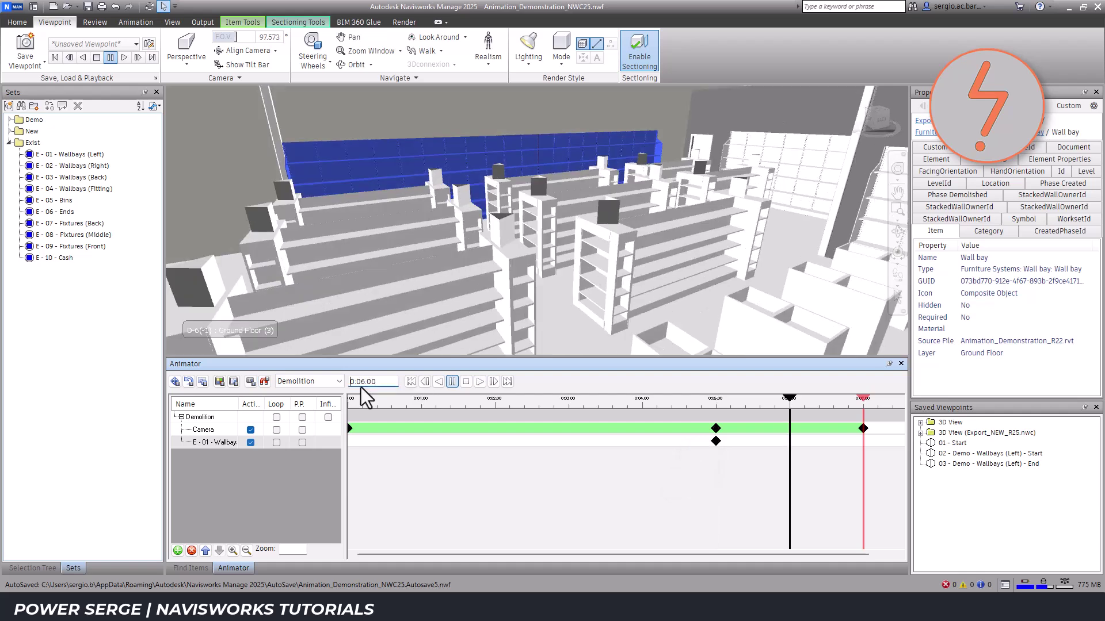
{"action": "left_click", "coordinate": [253, 384]}
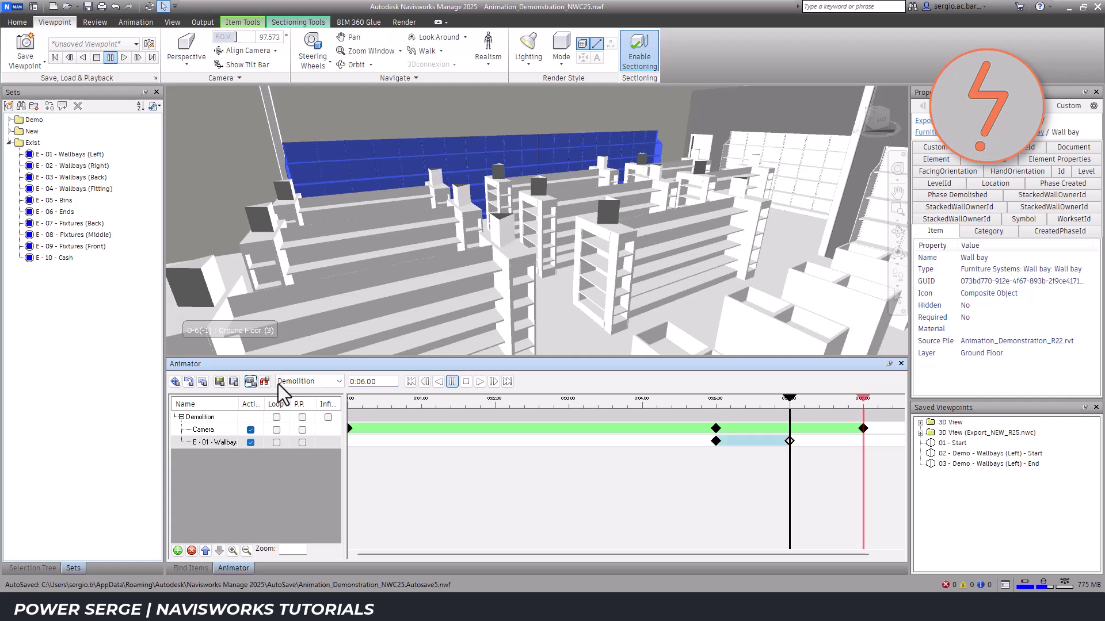
{"action": "left_click_drag", "start_coordinate": [381, 382], "coordinate": [365, 385]}
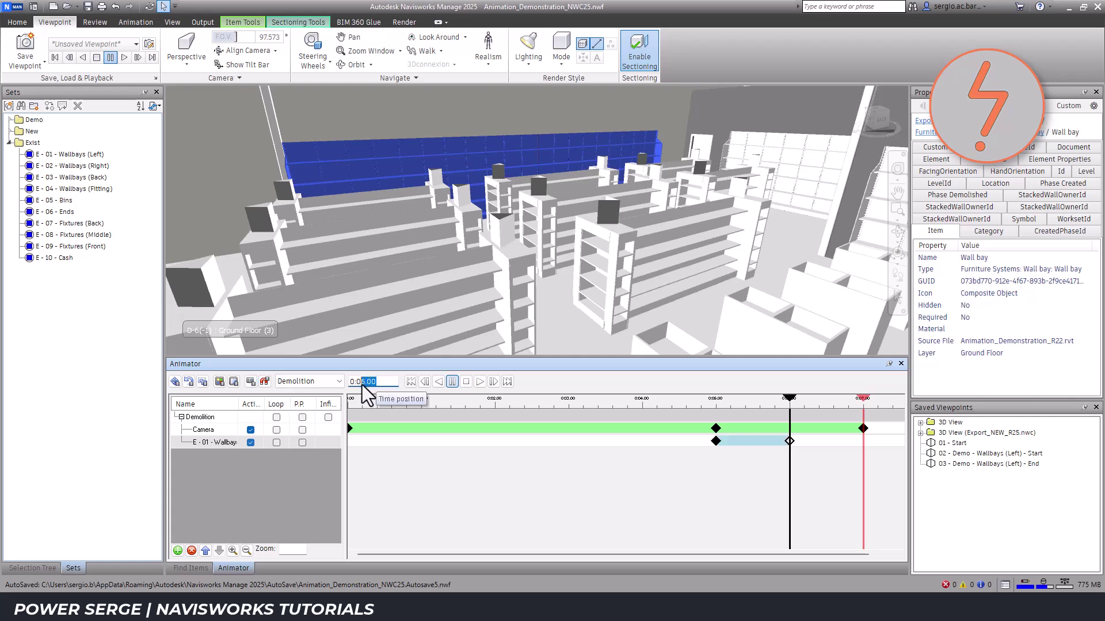
{"action": "type", "text": "7.00"}
{"action": "key", "text": "Return"}
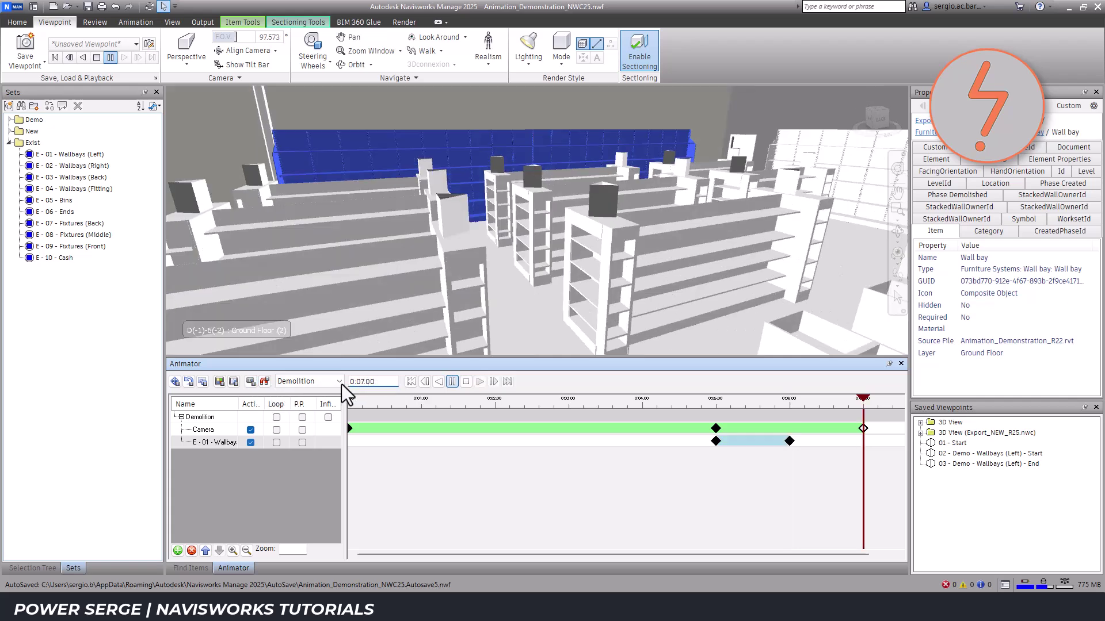
{"action": "left_click", "coordinate": [251, 381]}
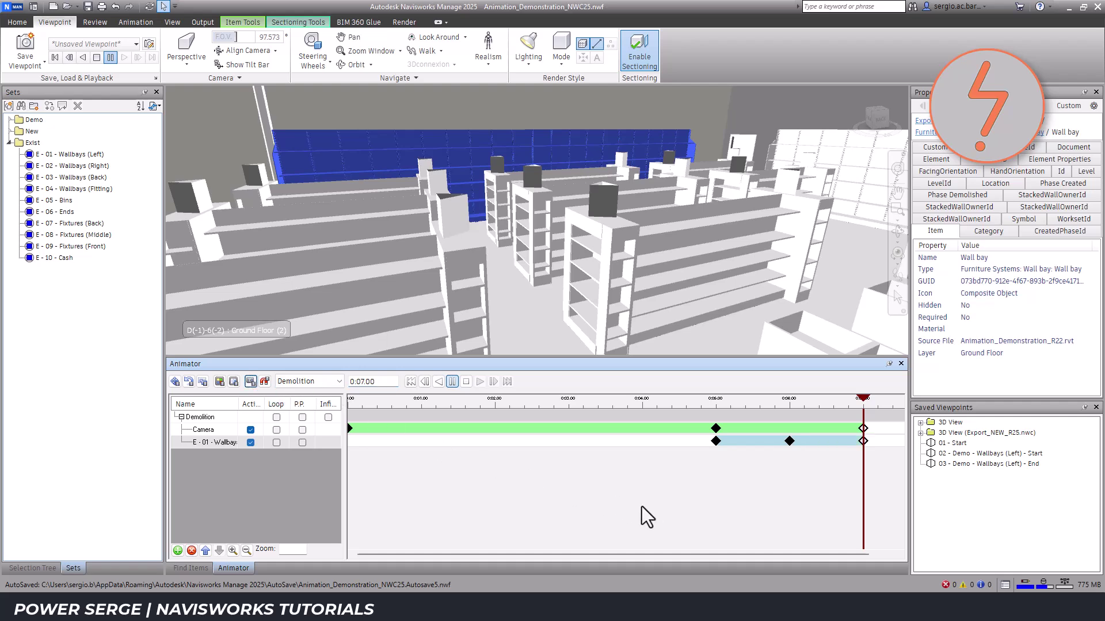
Step: Give the 5 s wall bay keyframe a dark red colour override
{"action": "left_click", "coordinate": [717, 442]}
{"action": "right_click", "coordinate": [717, 444]}
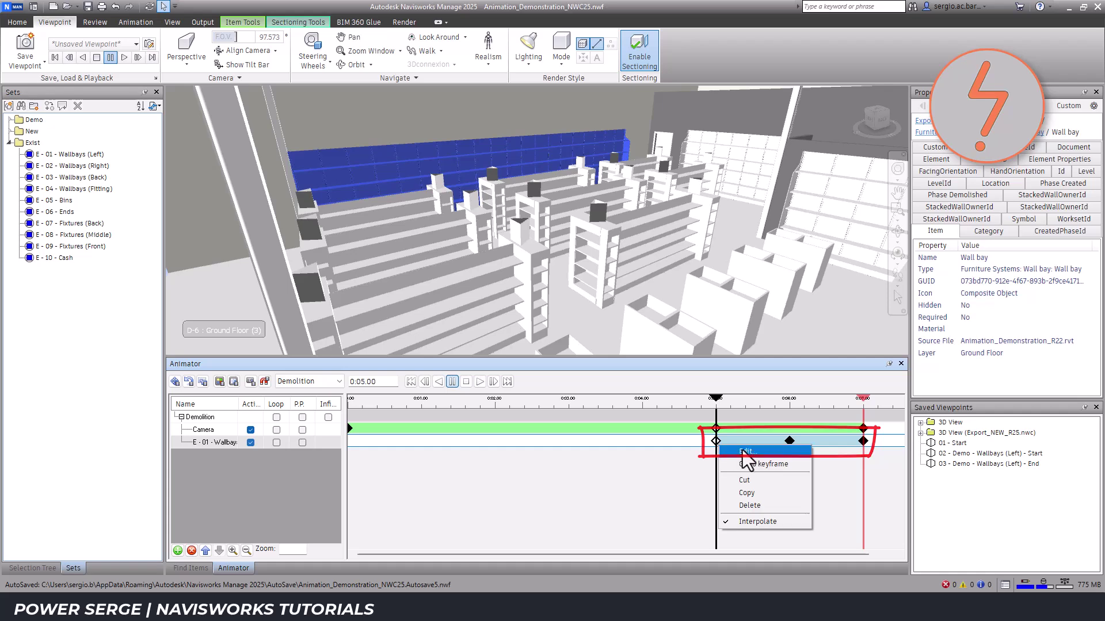
{"action": "left_click", "coordinate": [743, 452]}
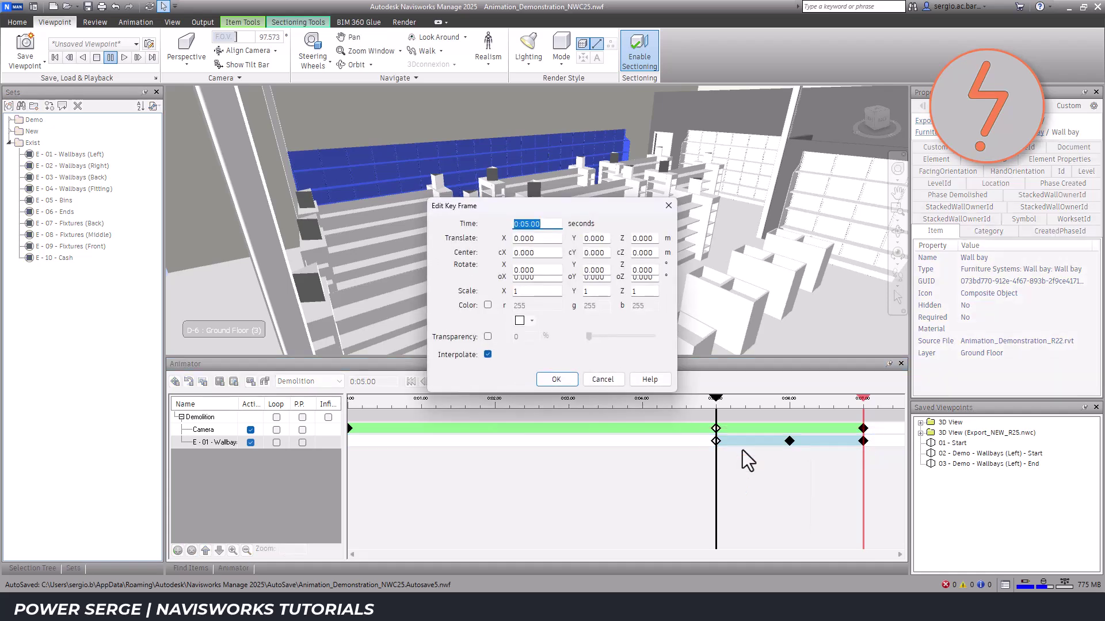
{"action": "left_click", "coordinate": [488, 306]}
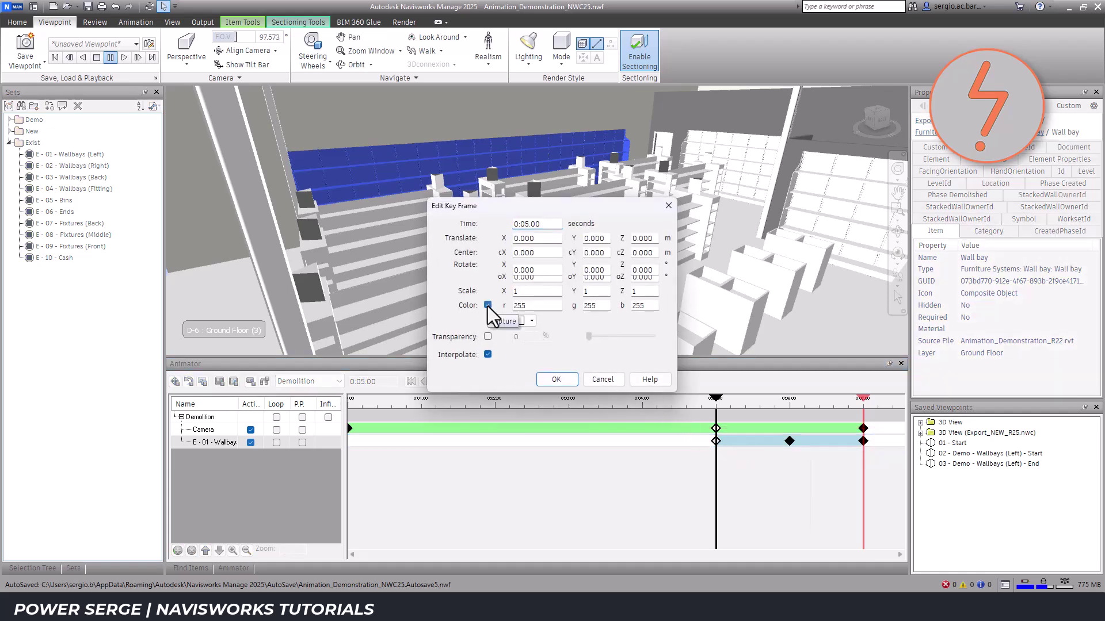
{"action": "left_click", "coordinate": [532, 321]}
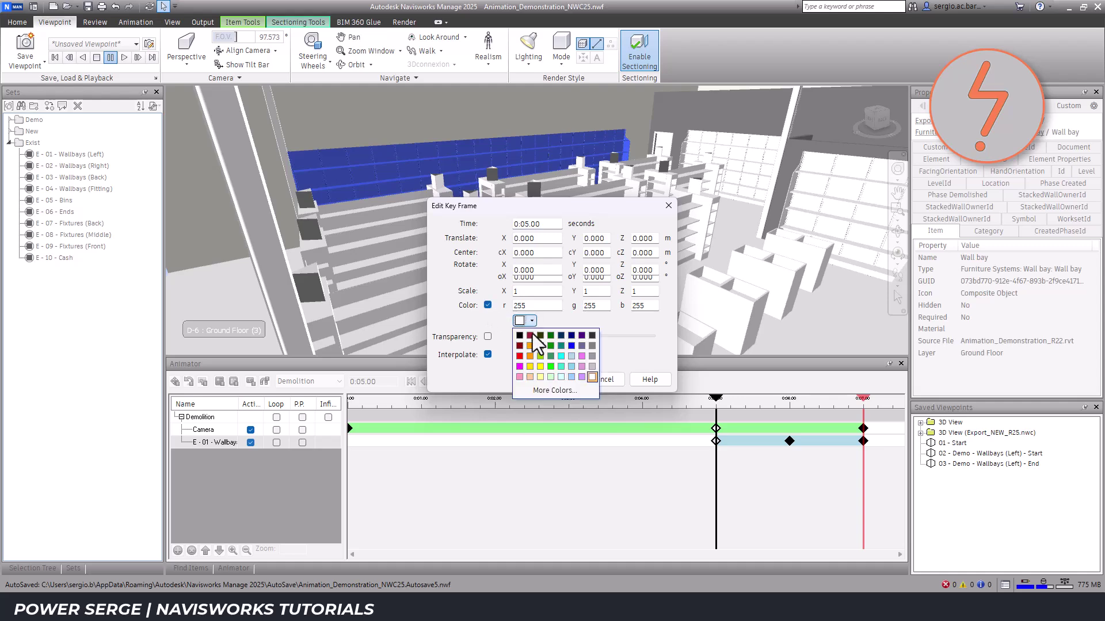
{"action": "left_click", "coordinate": [530, 335]}
{"action": "left_click", "coordinate": [557, 380]}
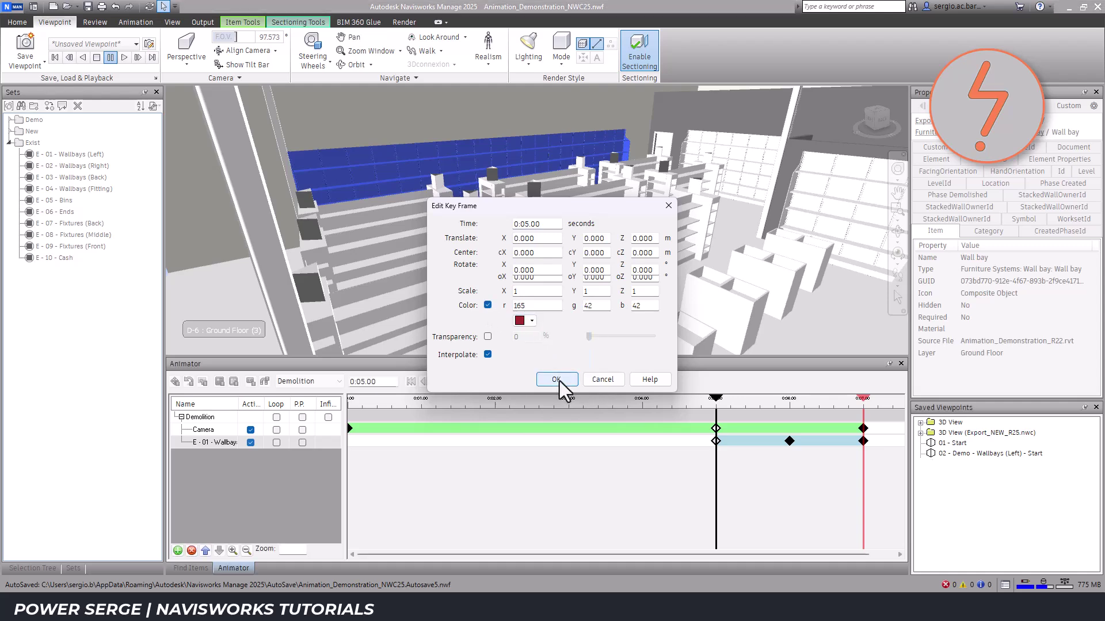
Step: Set the 6 s wall bay keyframe to dark red with 50% transparency
{"action": "left_click", "coordinate": [790, 442]}
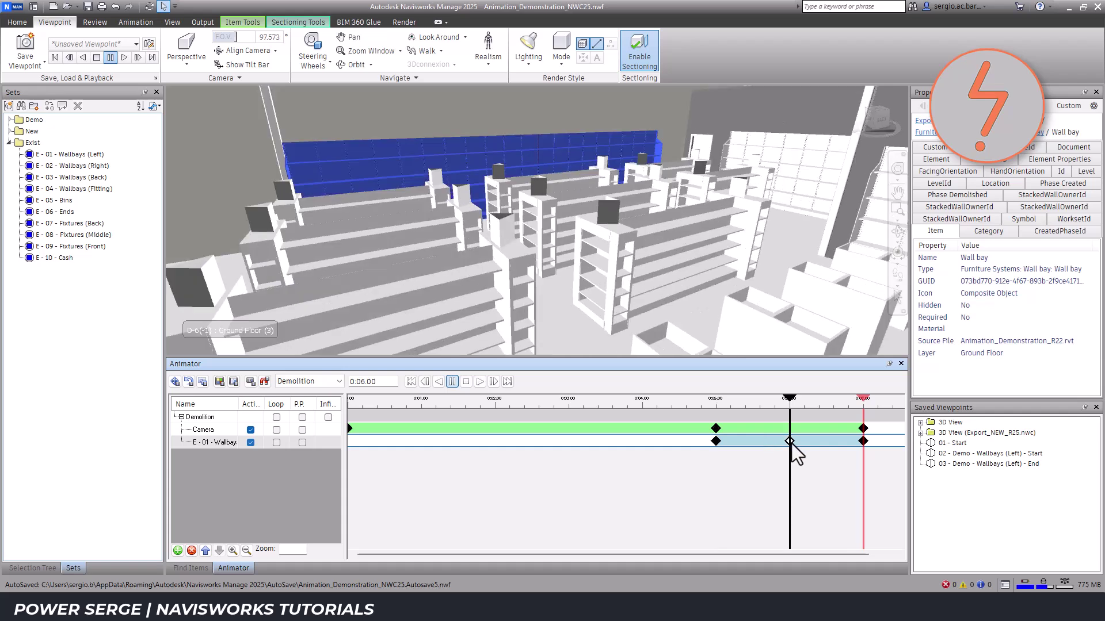
{"action": "right_click", "coordinate": [788, 442]}
{"action": "left_click", "coordinate": [798, 453]}
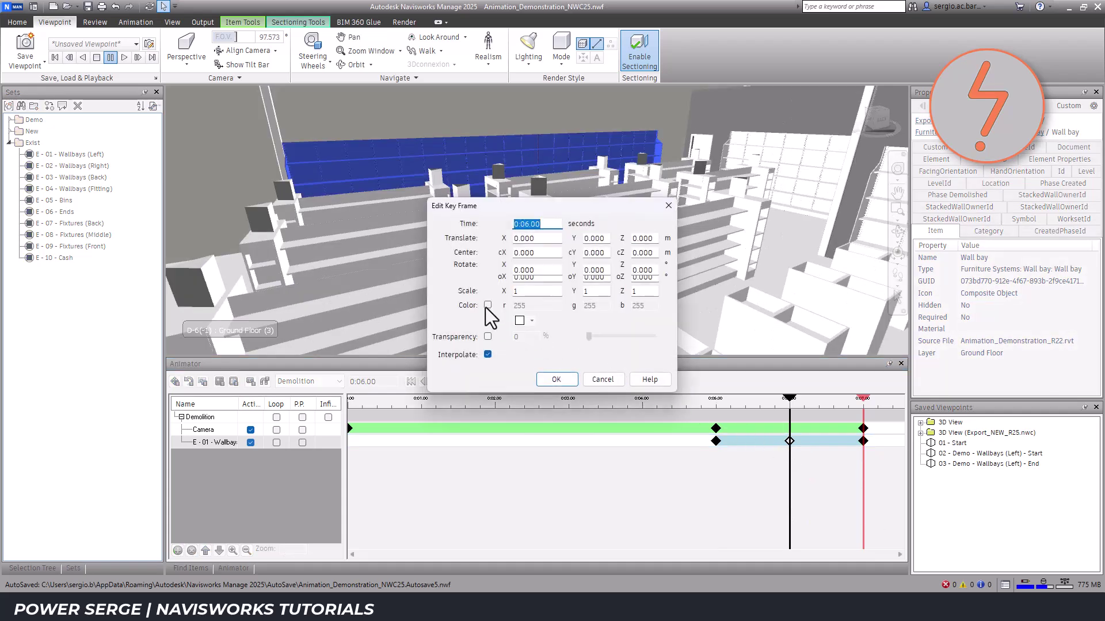
{"action": "left_click", "coordinate": [487, 305]}
{"action": "left_click", "coordinate": [524, 320]}
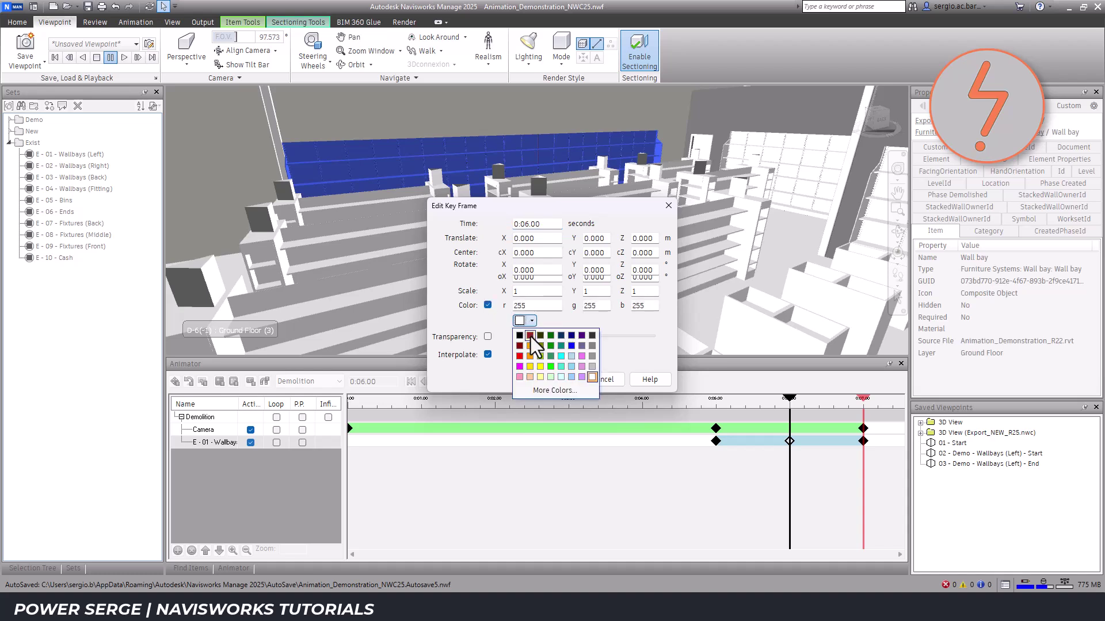
{"action": "left_click", "coordinate": [529, 335]}
{"action": "left_click", "coordinate": [488, 336]}
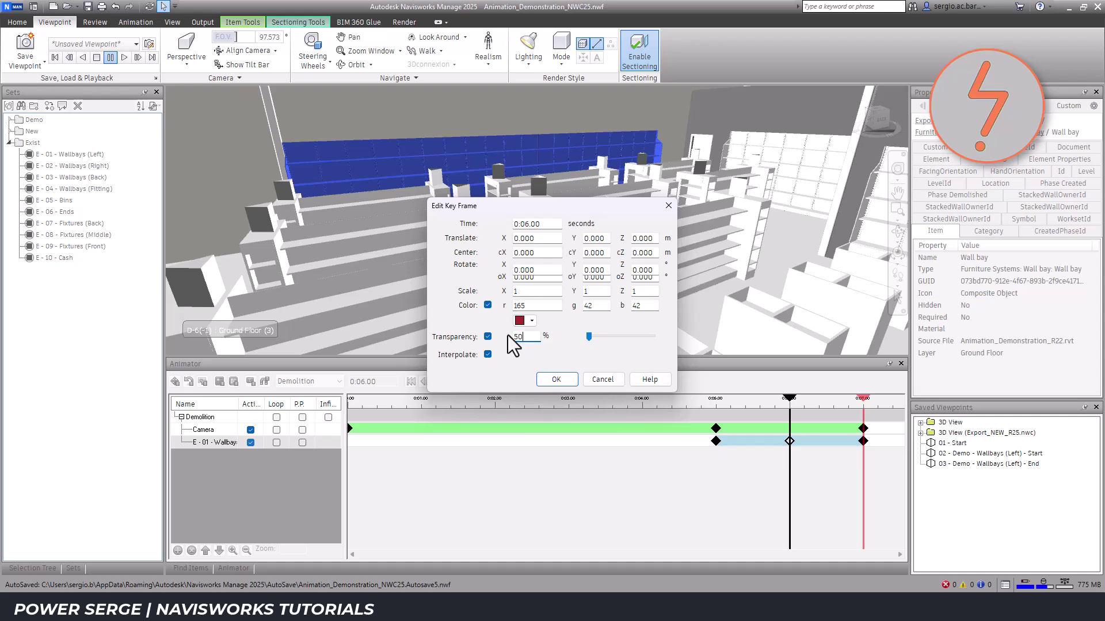
{"action": "type", "text": "50"}
{"action": "left_click", "coordinate": [551, 380]}
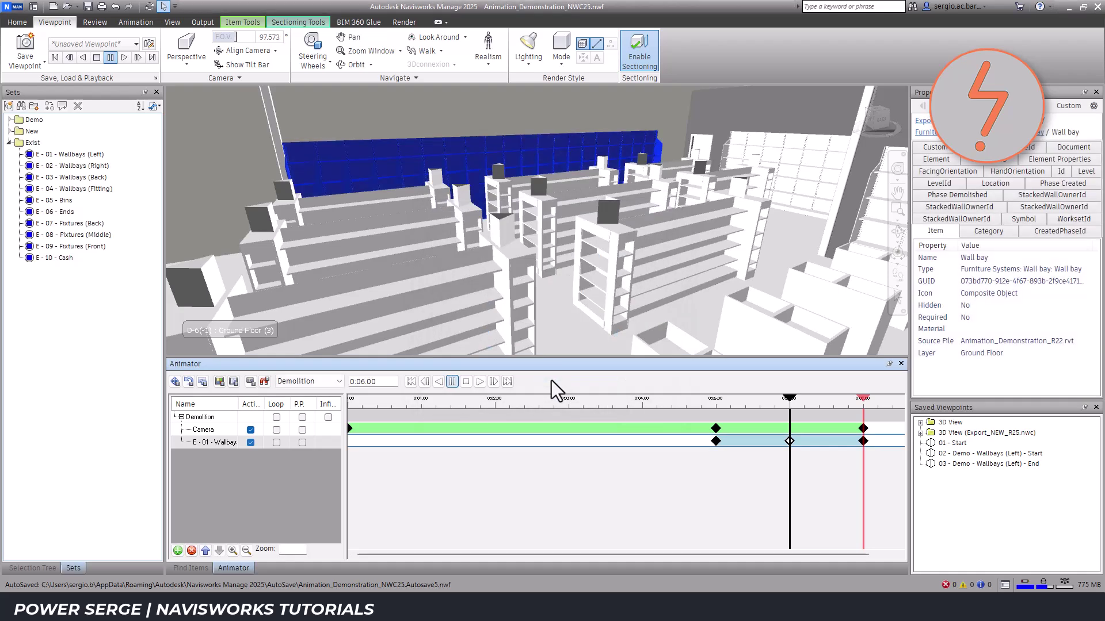
Step: Set the 7 s keyframe to dark red at 100% transparency and preview the fade-out
{"action": "left_click", "coordinate": [863, 440]}
{"action": "right_click", "coordinate": [863, 442]}
{"action": "left_click", "coordinate": [877, 450]}
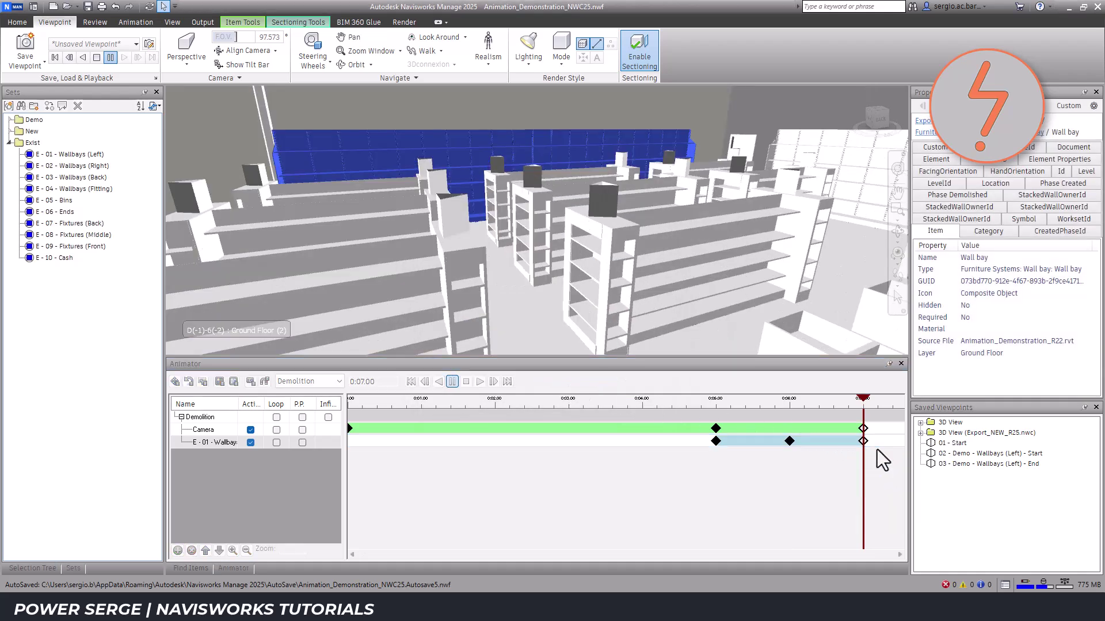
{"action": "left_click", "coordinate": [487, 305]}
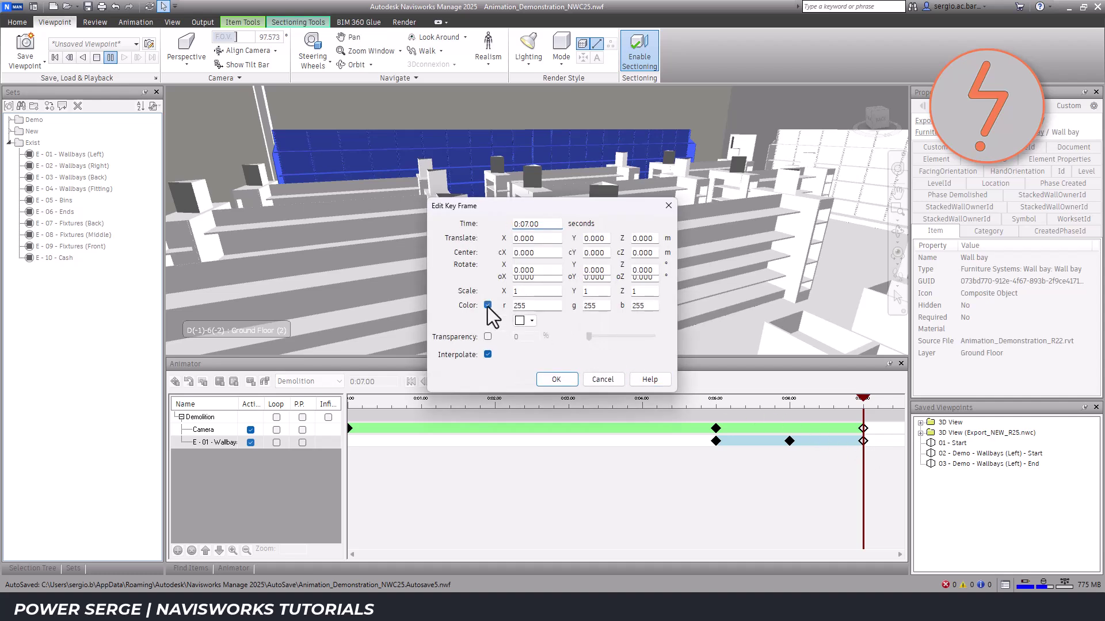
{"action": "left_click", "coordinate": [529, 321]}
{"action": "left_click", "coordinate": [530, 336]}
{"action": "left_click", "coordinate": [488, 336]}
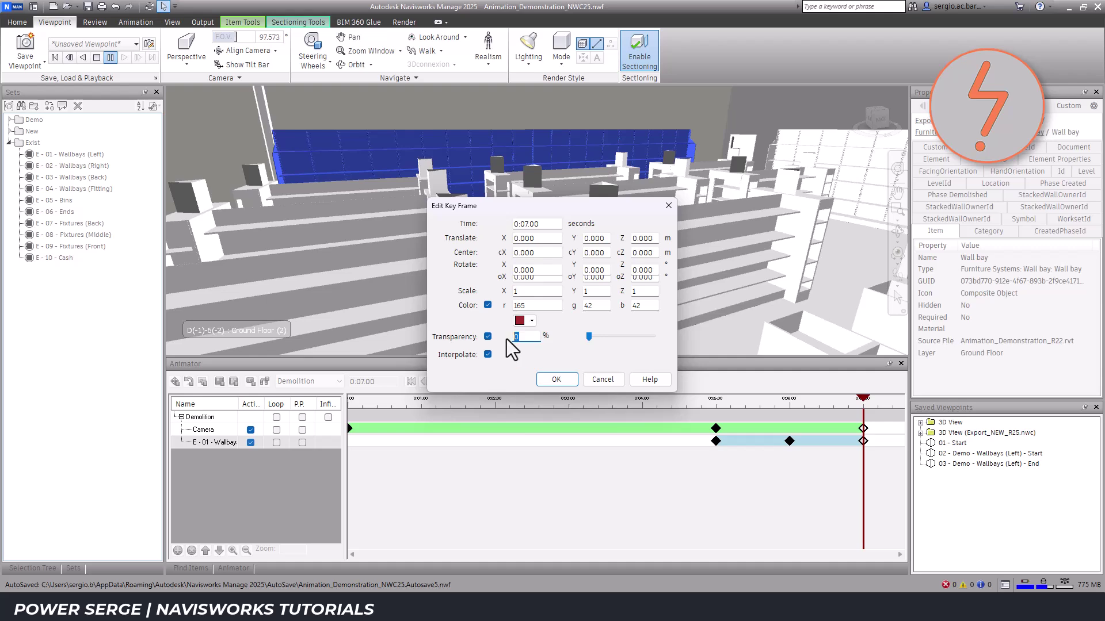
{"action": "type", "text": "100"}
{"action": "left_click", "coordinate": [556, 380]}
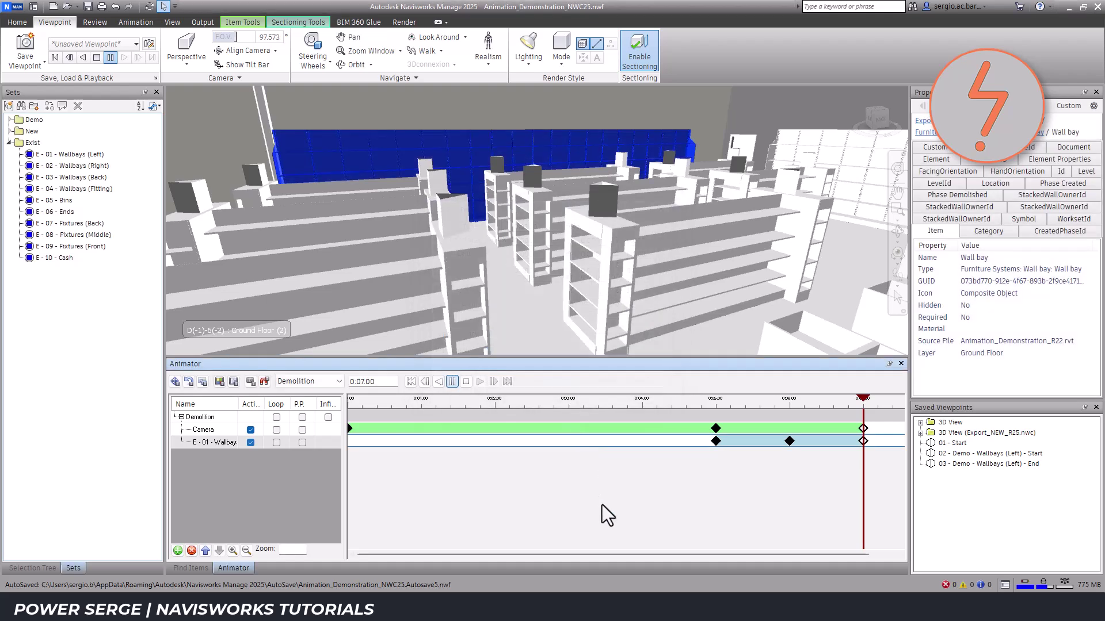
{"action": "left_click", "coordinate": [465, 382]}
{"action": "left_click", "coordinate": [482, 382]}
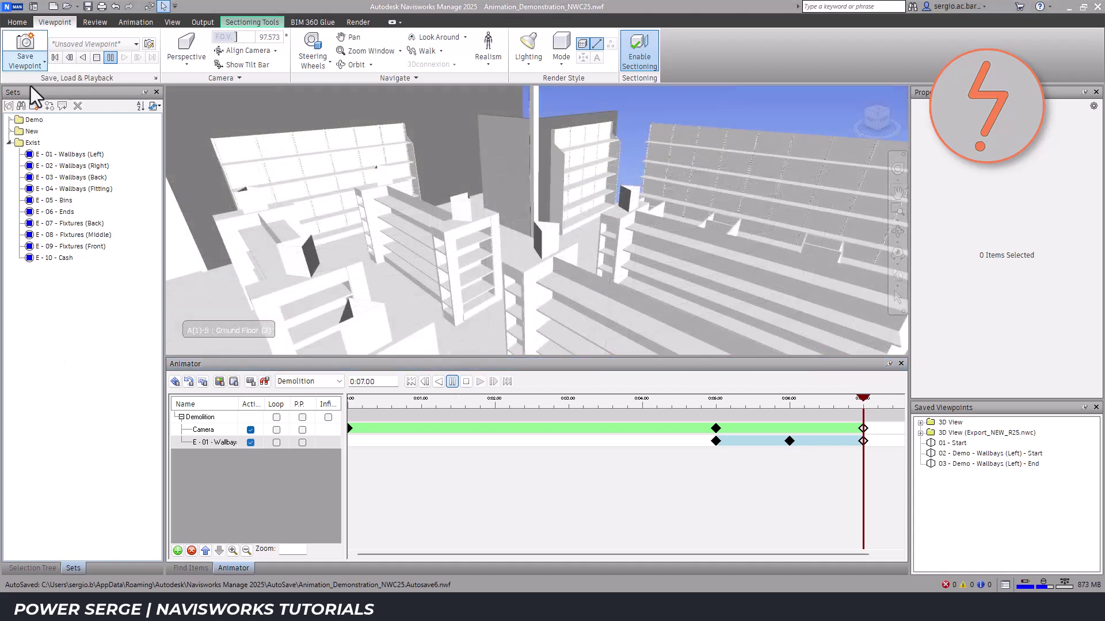
{"action": "left_click", "coordinate": [29, 63]}
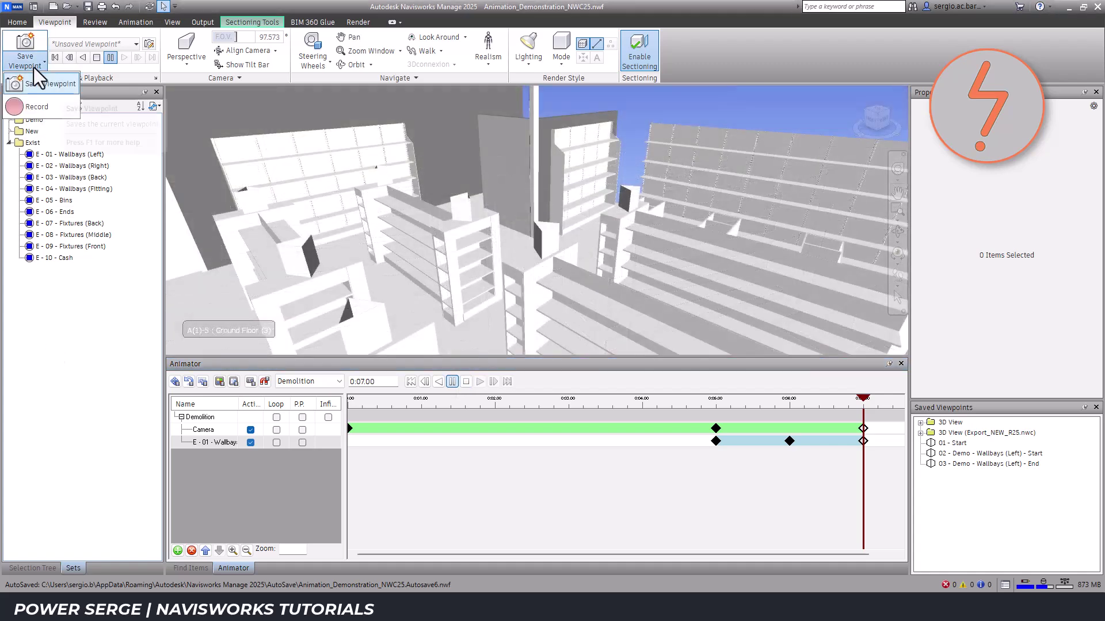
{"action": "left_click", "coordinate": [58, 85]}
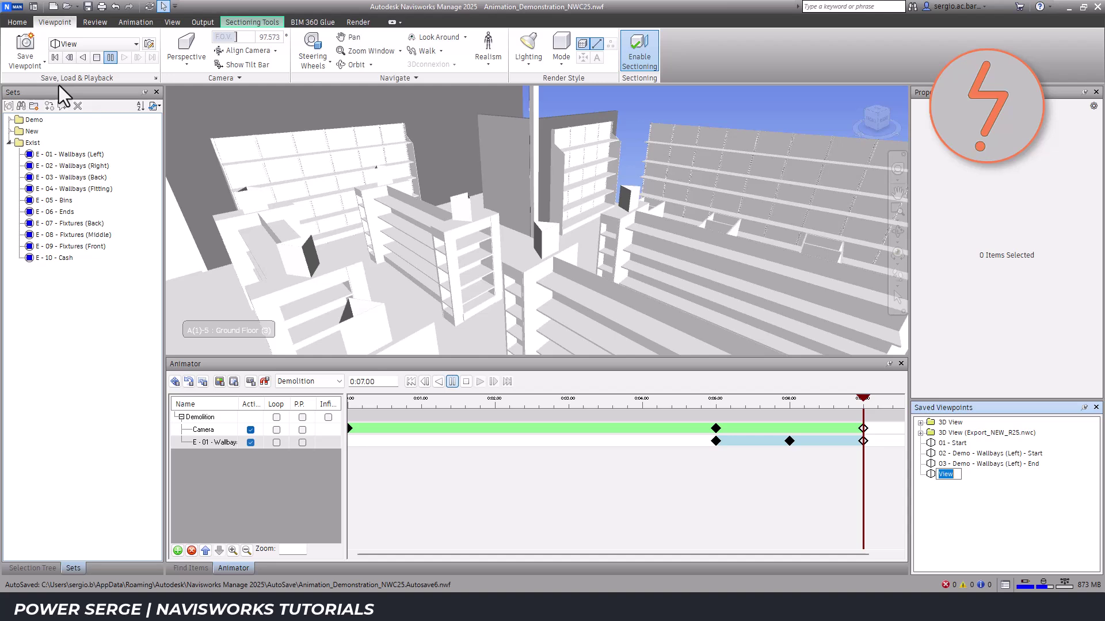
{"action": "type", "text": "04 - Demo - Wallbays (Back"}
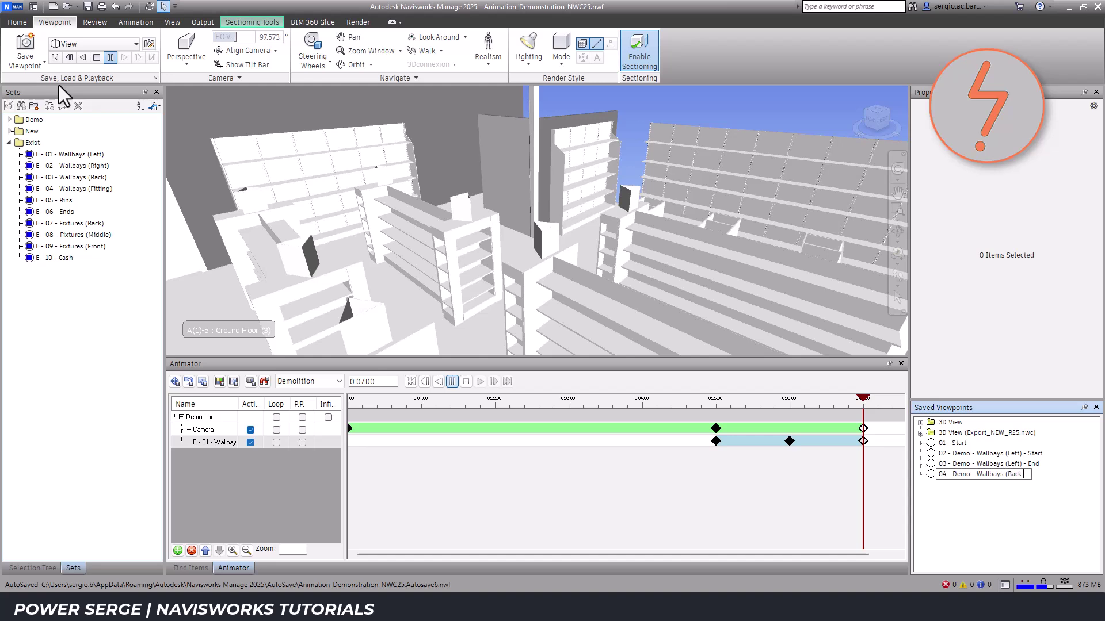
{"action": "type", "text": " & Fitting)"}
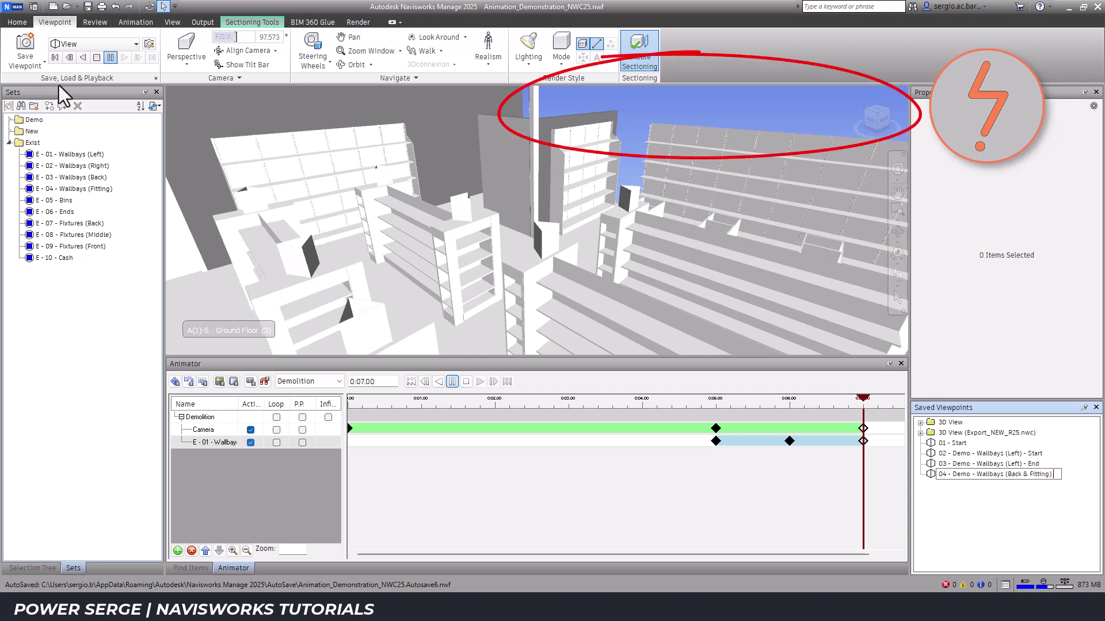
{"action": "type", "text": " - Start"}
{"action": "key", "text": "Return"}
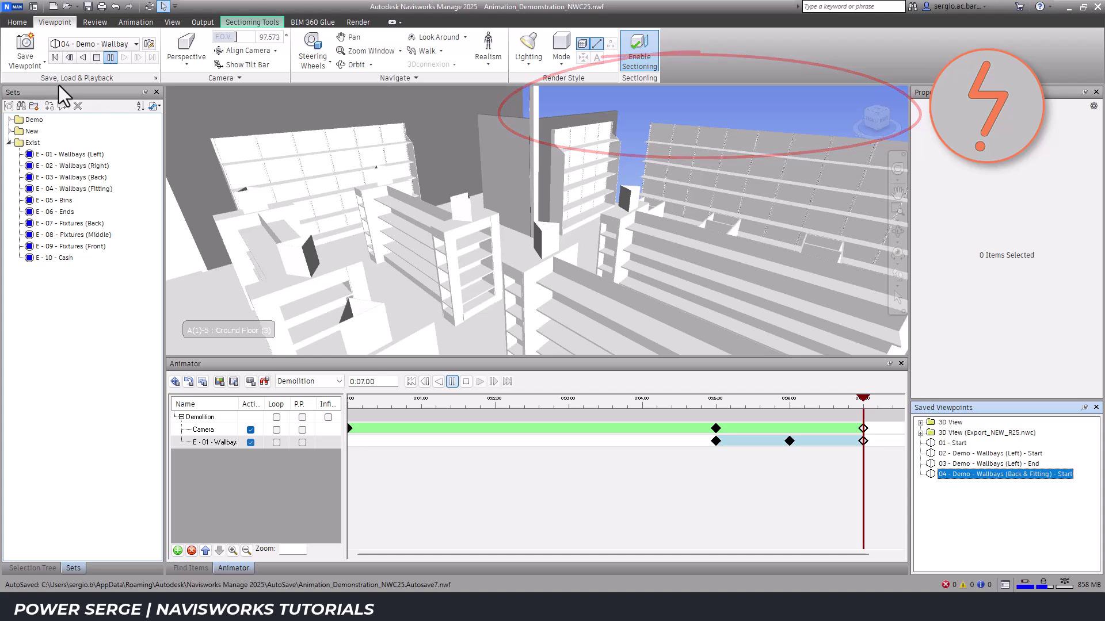
Step: Unhide all items, then hide the Export_DEMO_R25 and Export_NEW_R25 model files
{"action": "left_click", "coordinate": [20, 23]}
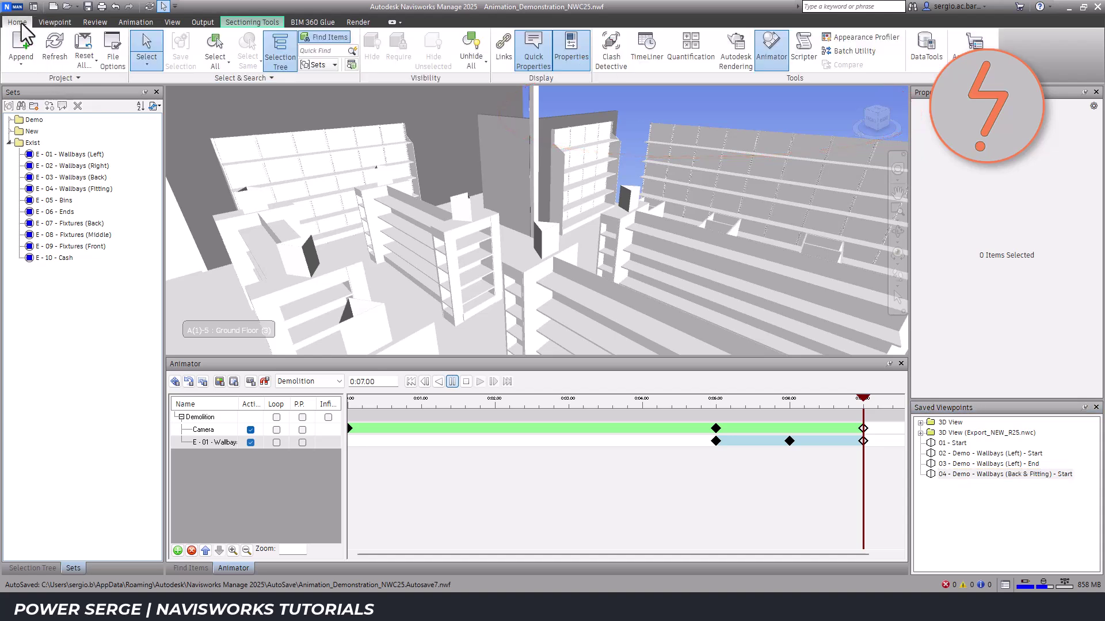
{"action": "left_click", "coordinate": [478, 67]}
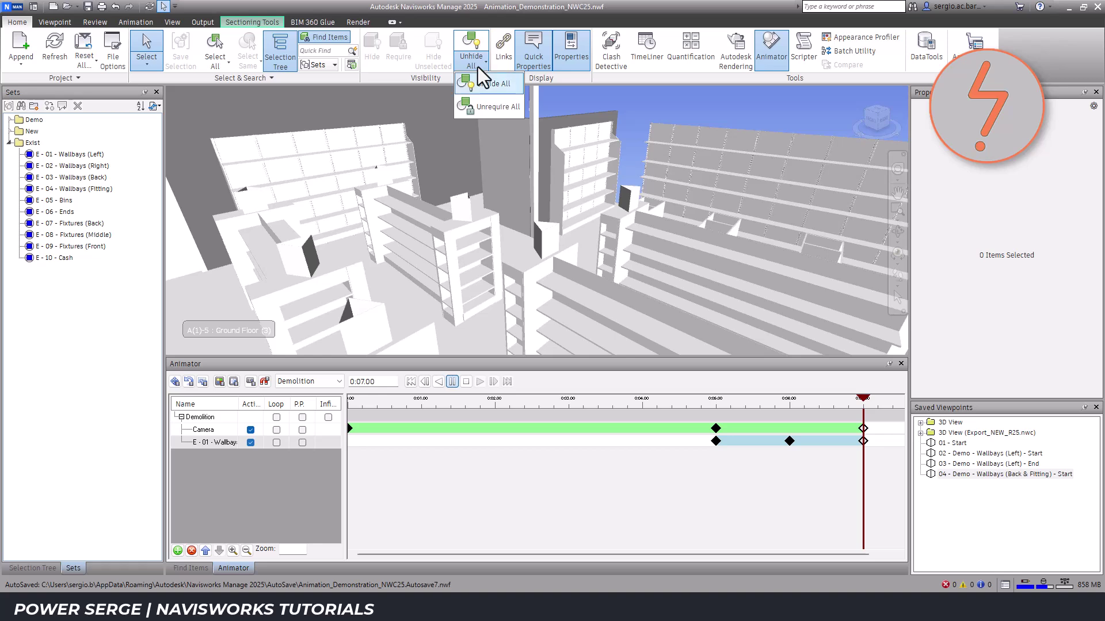
{"action": "left_click", "coordinate": [484, 82]}
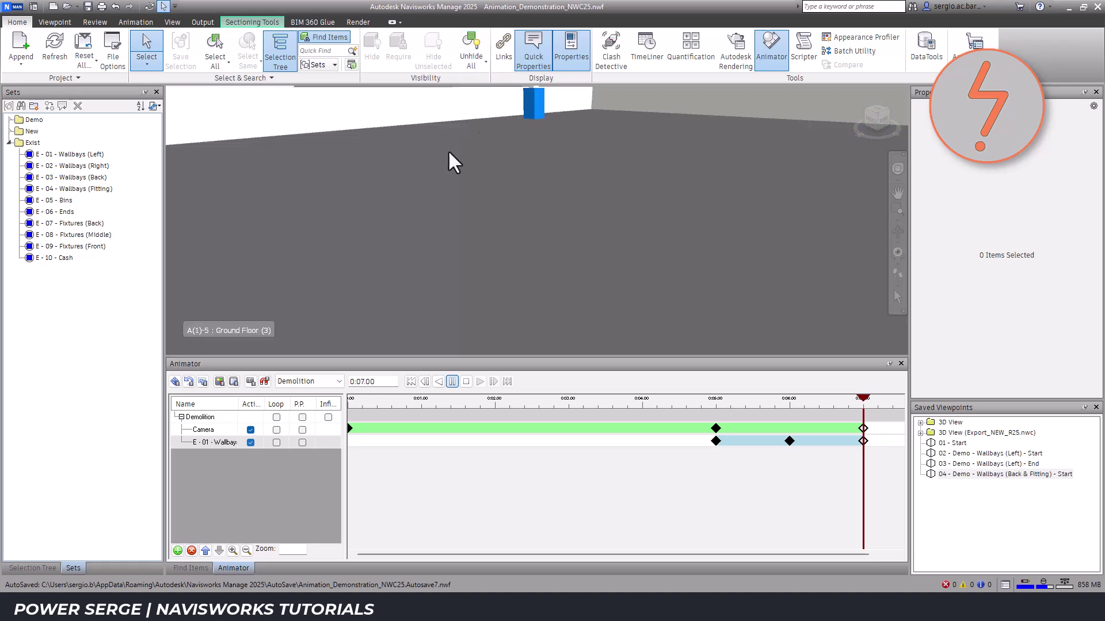
{"action": "left_click", "coordinate": [45, 568]}
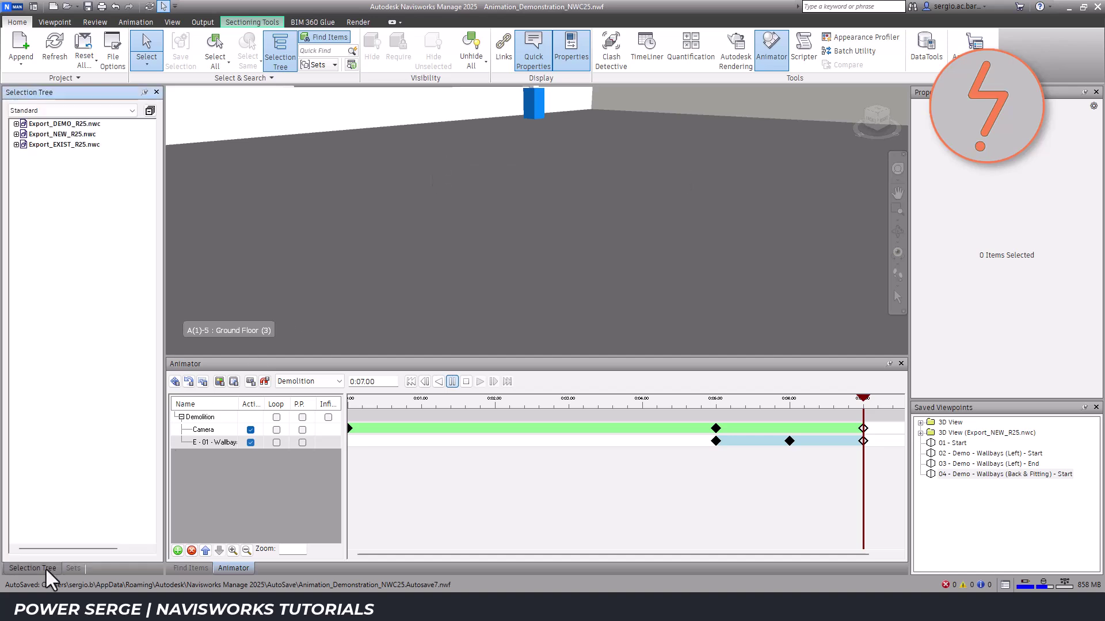
{"action": "left_click", "coordinate": [73, 125]}
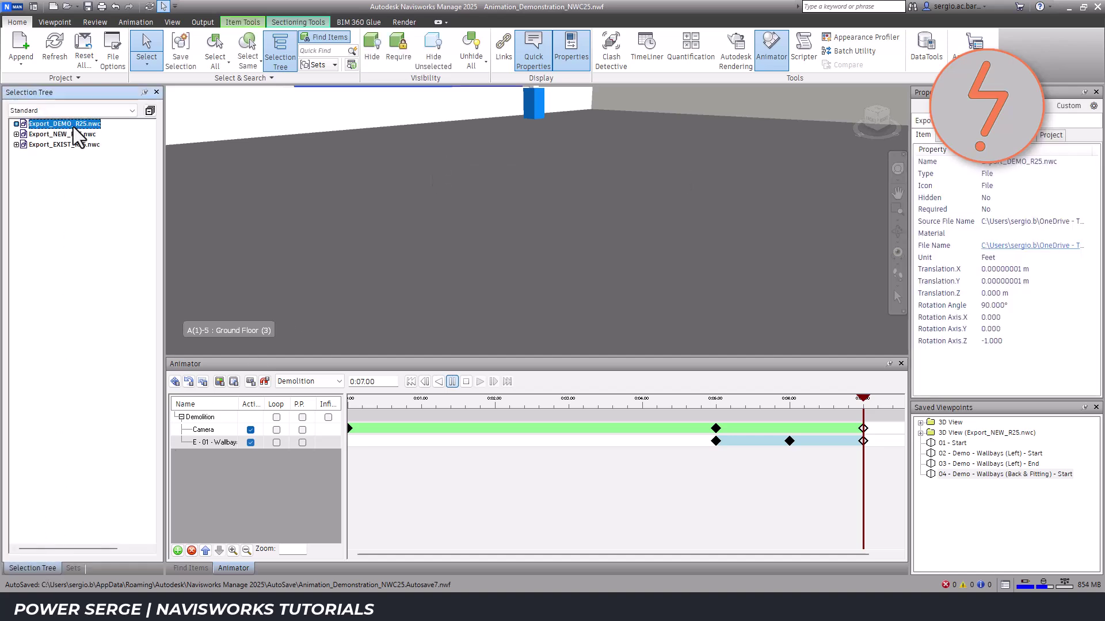
{"action": "left_click", "coordinate": [374, 64]}
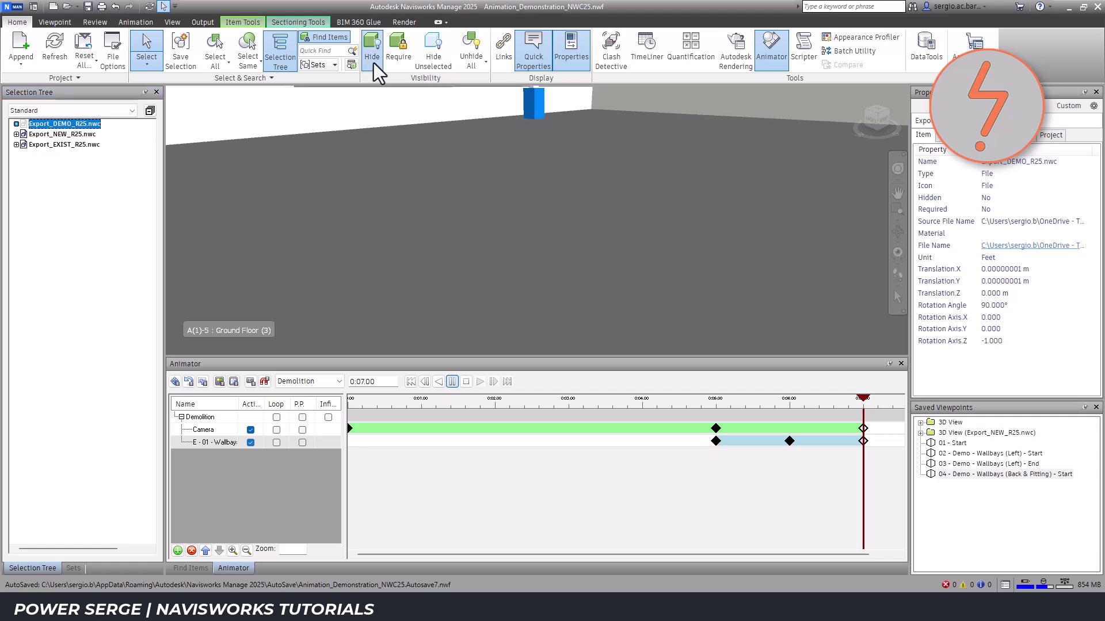
{"action": "left_click", "coordinate": [78, 135]}
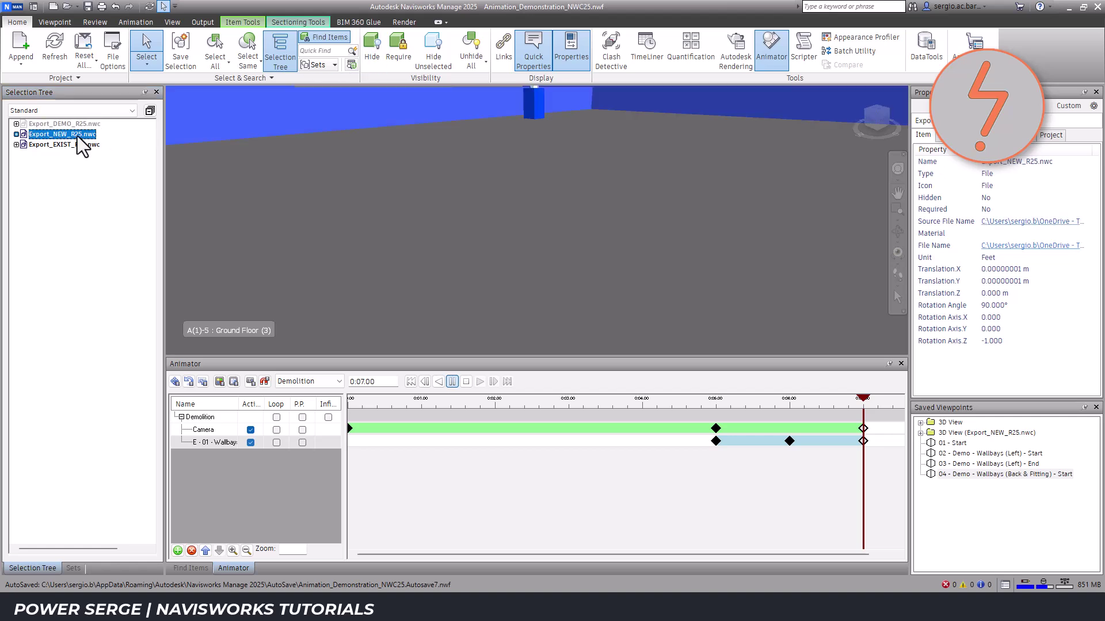
{"action": "left_click", "coordinate": [371, 53]}
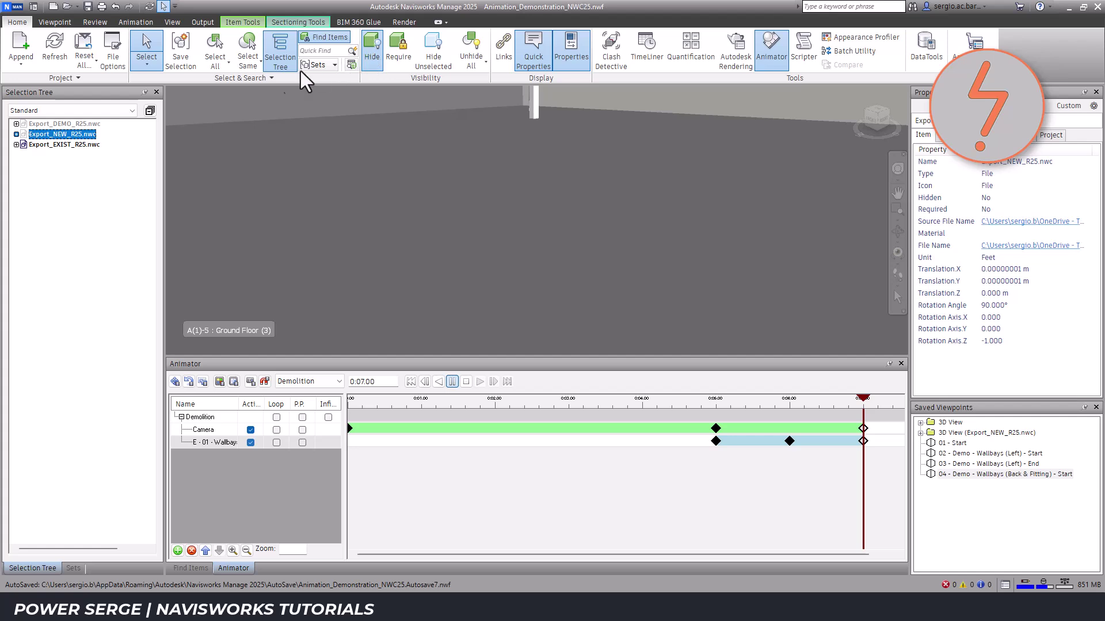
Step: Hide the Ground Floor Ceilings category of the Export_EXIST model
{"action": "left_click", "coordinate": [16, 145]}
{"action": "left_click", "coordinate": [25, 155]}
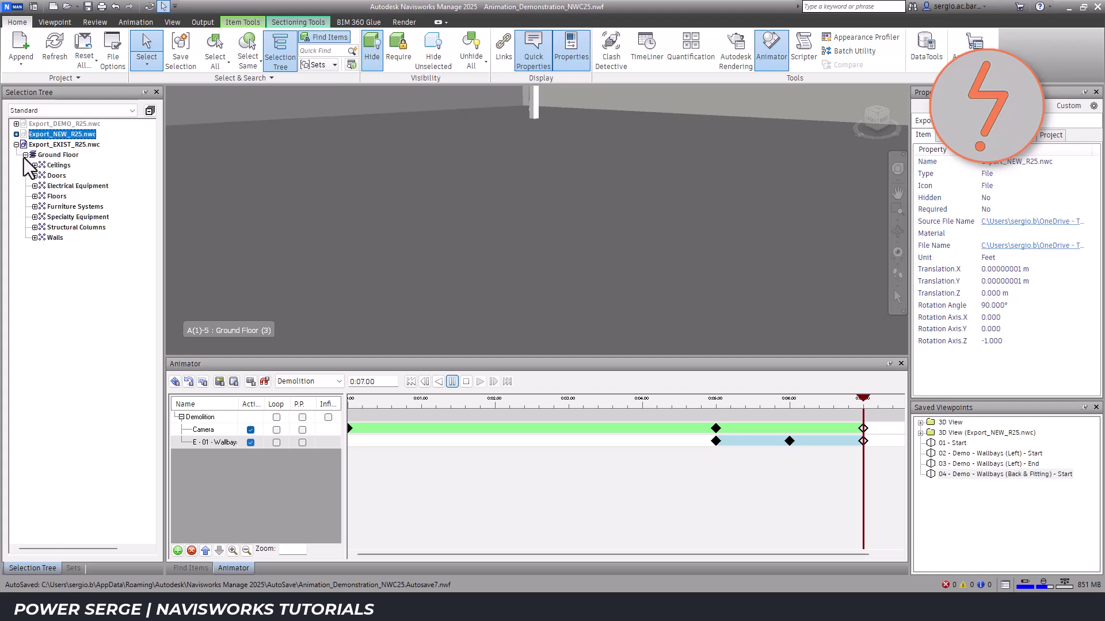
{"action": "left_click", "coordinate": [58, 165]}
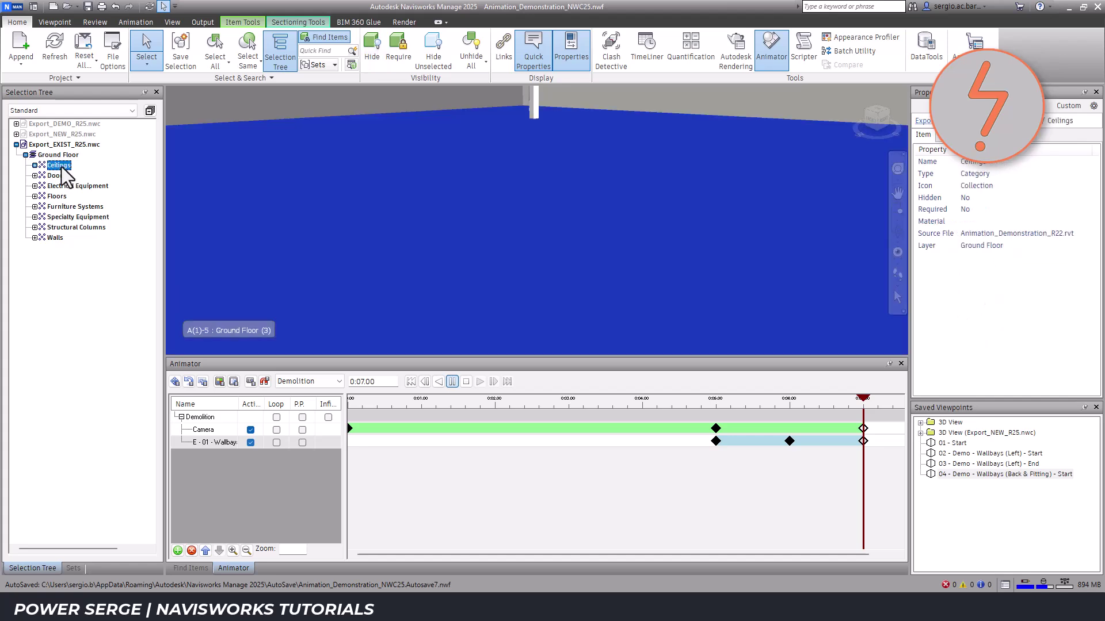
{"action": "left_click", "coordinate": [372, 59]}
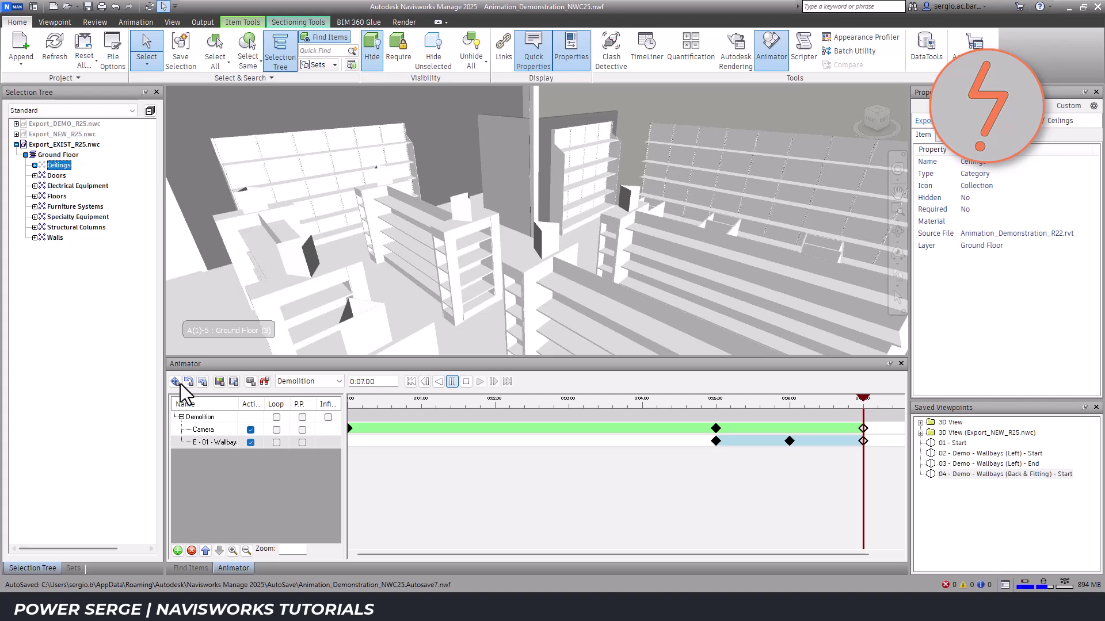
{"action": "left_click", "coordinate": [72, 567]}
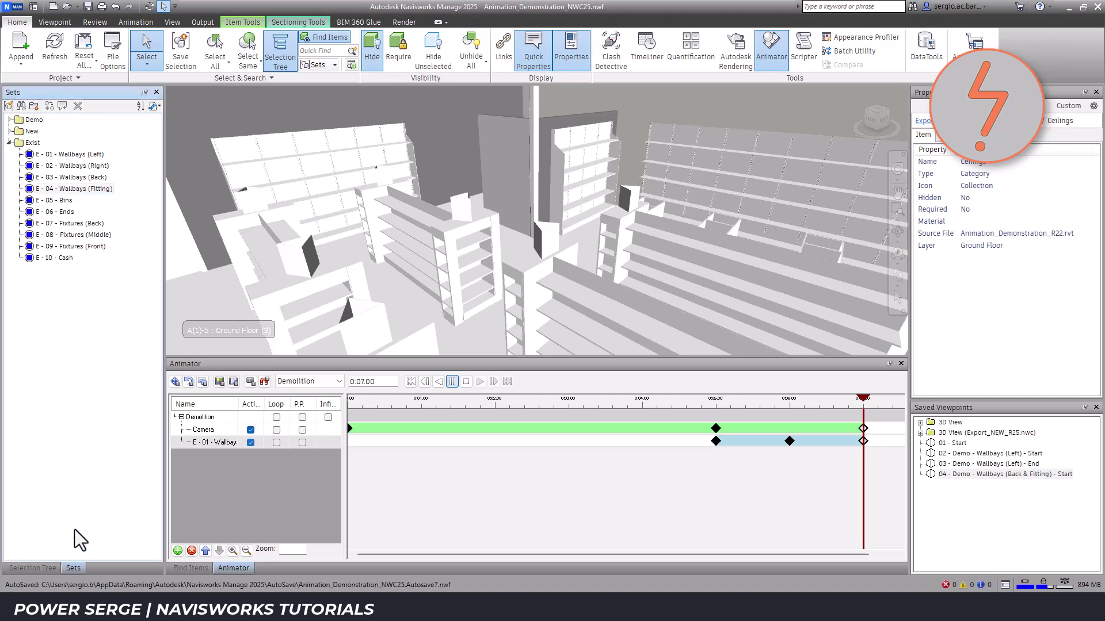
Step: Create animation set 'E - 02 - Wallbays (Back & Fitting)' from sets E - 03 and E - 04
{"action": "left_click", "coordinate": [95, 177]}
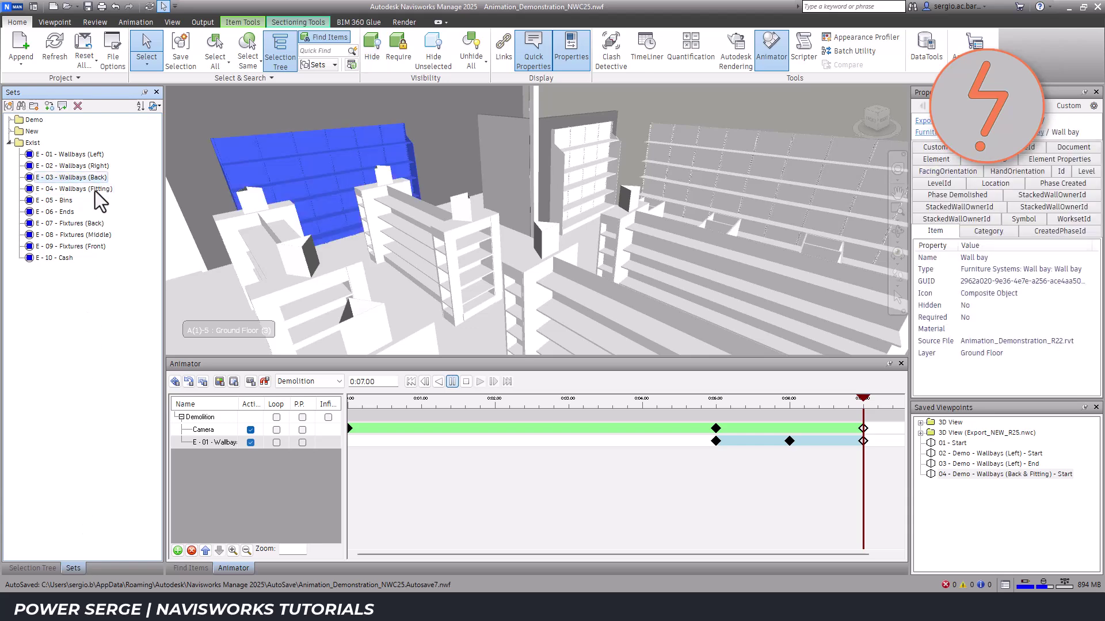
{"action": "left_click", "coordinate": [95, 192], "text": "ctrl"}
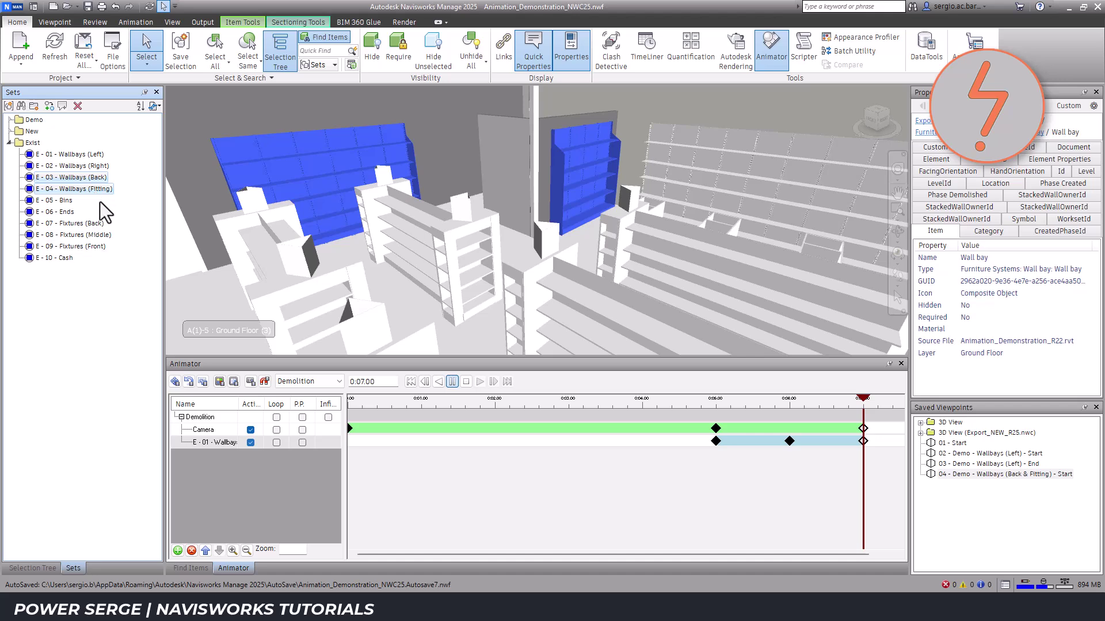
{"action": "right_click", "coordinate": [208, 419]}
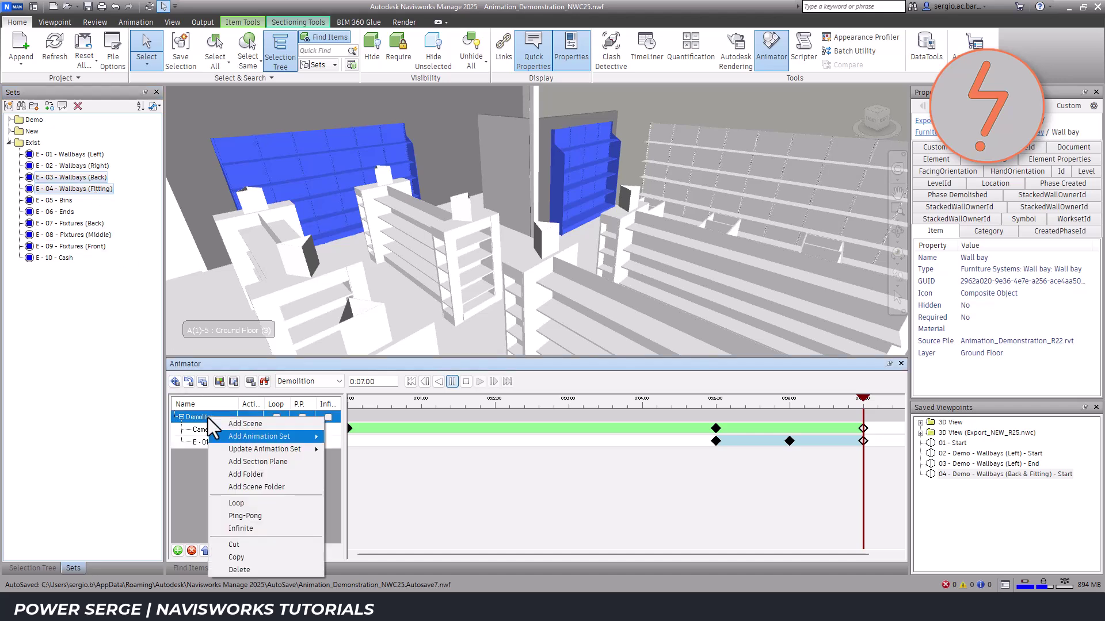
{"action": "left_click", "coordinate": [353, 440]}
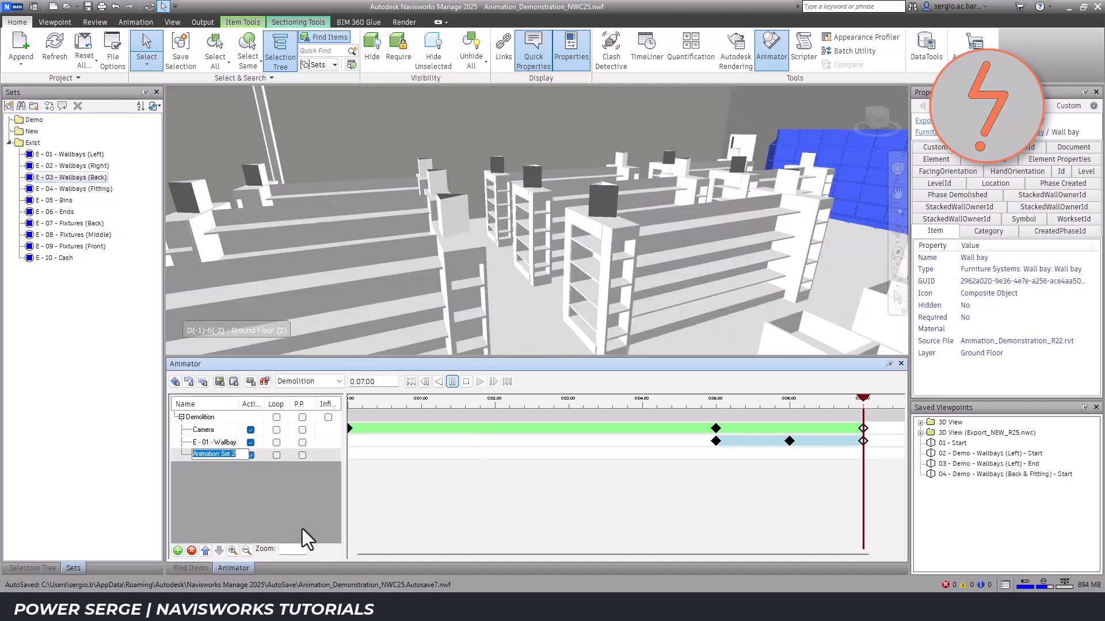
{"action": "type", "text": "E - 02 - "}
{"action": "type", "text": "Wallbays "}
{"action": "type", "text": "(Back & Fit"}
{"action": "type", "text": "ting)"}
{"action": "key", "text": "Return"}
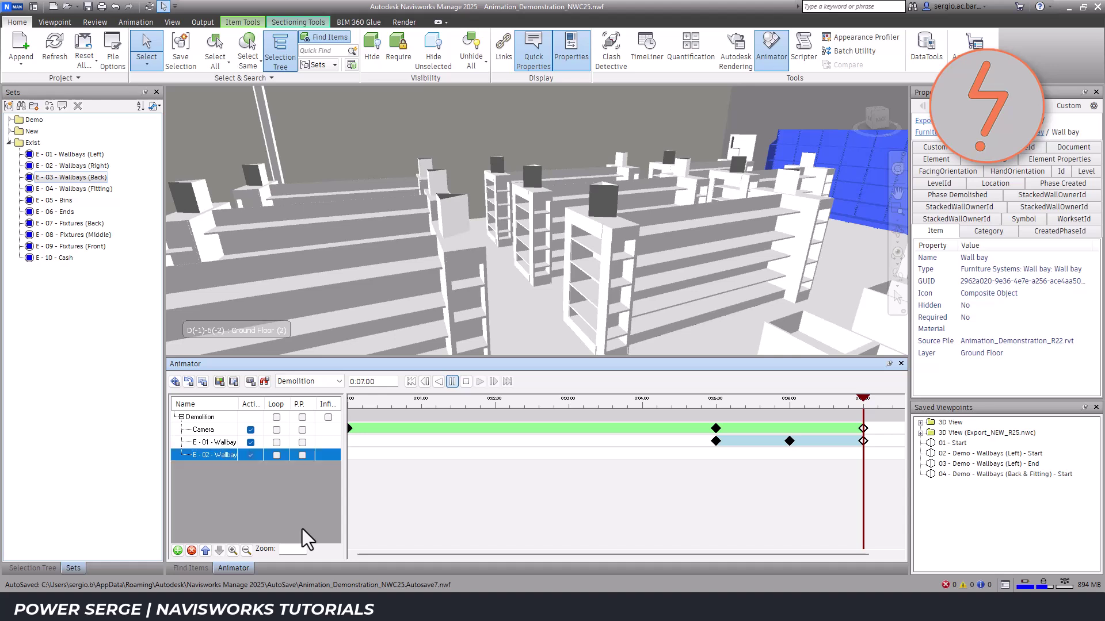
{"action": "left_click", "coordinate": [220, 429]}
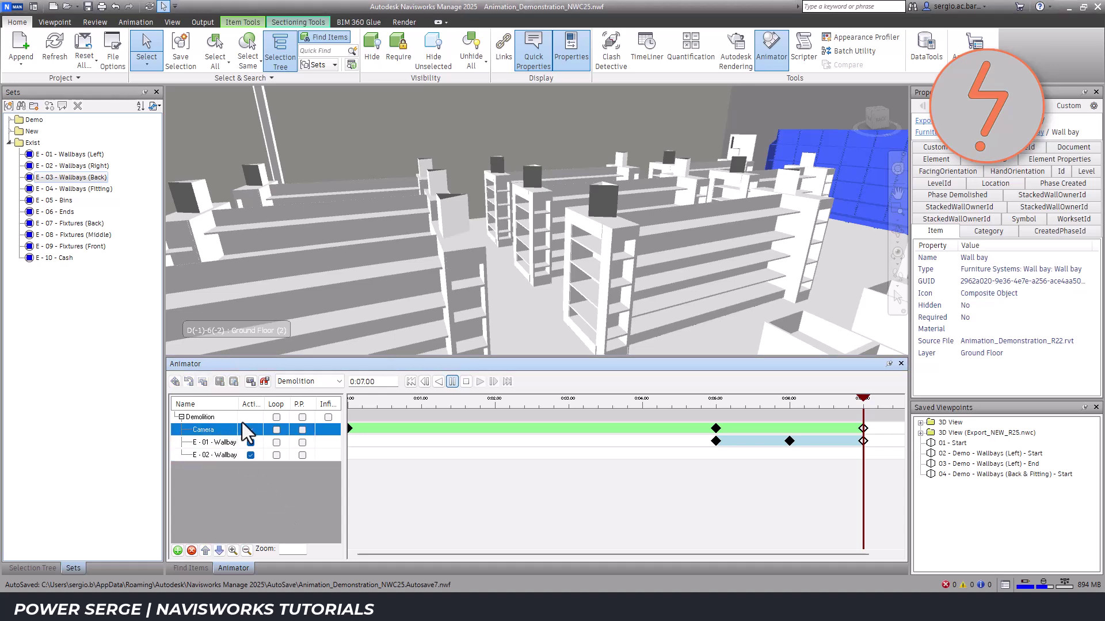
Step: At 0:09, capture Camera and E-02 keyframes on the back and fitting wall-bay view
{"action": "left_click", "coordinate": [374, 381]}
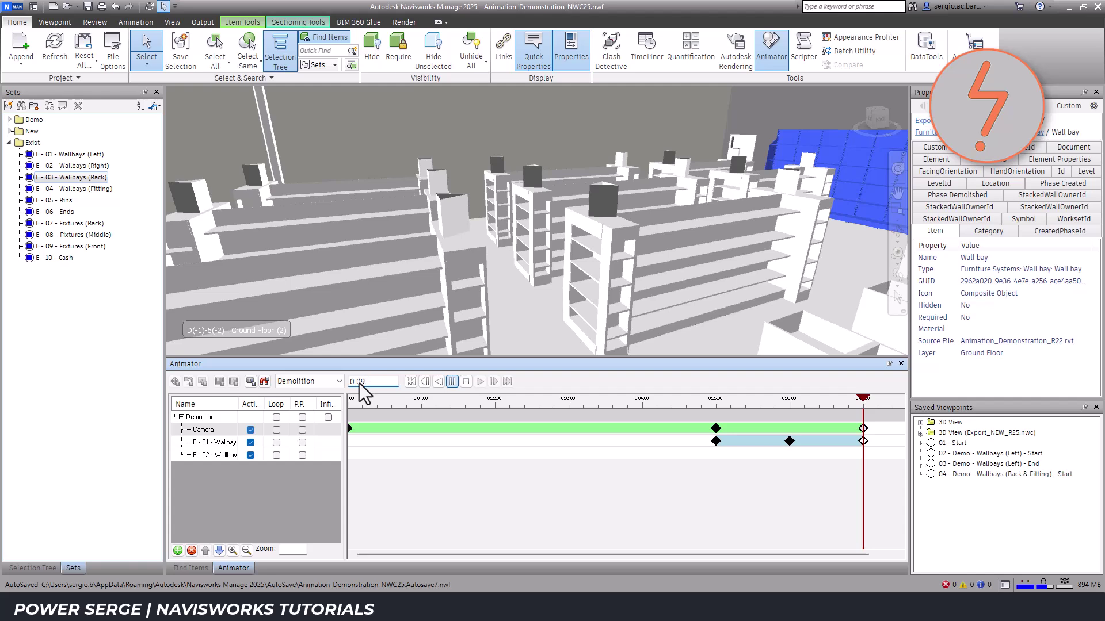
{"action": "key", "text": "Return"}
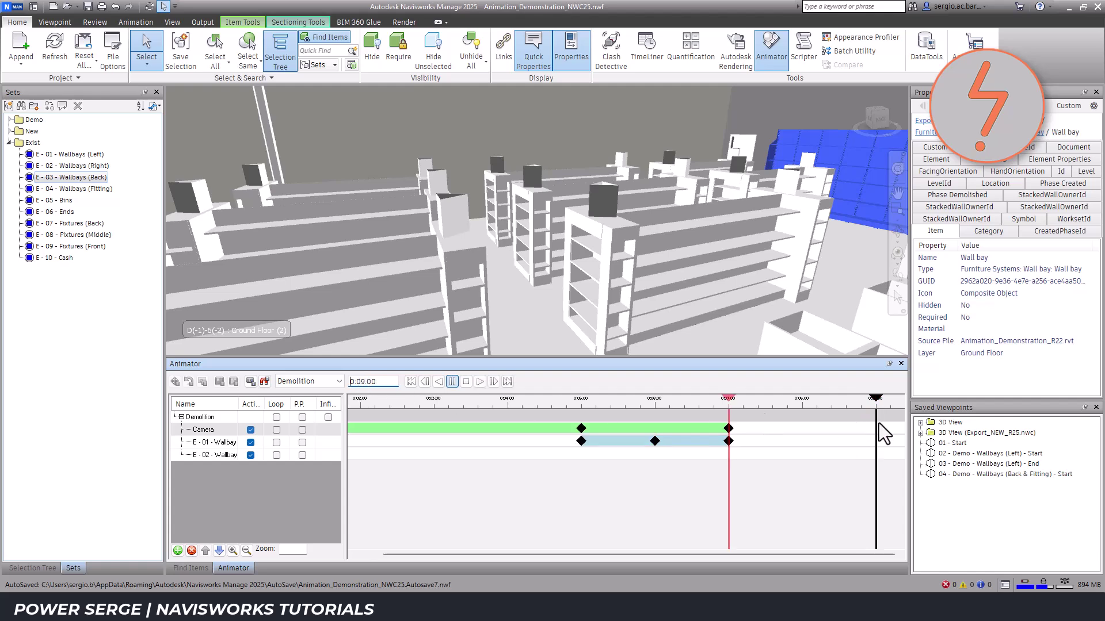
{"action": "left_click", "coordinate": [1006, 476]}
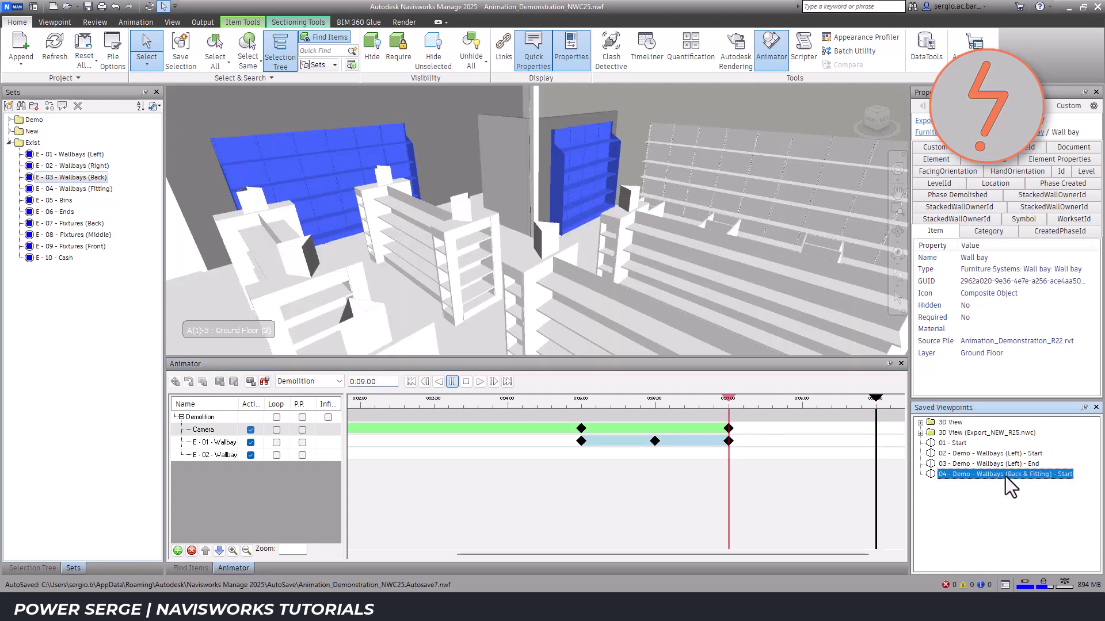
{"action": "left_click", "coordinate": [251, 386]}
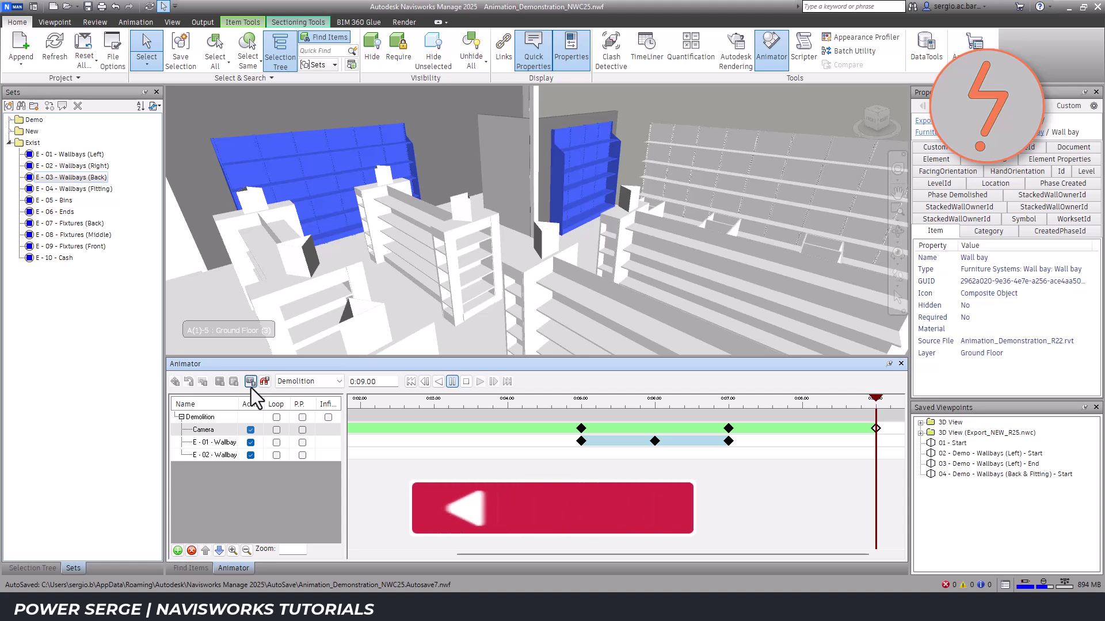
{"action": "left_click", "coordinate": [223, 456]}
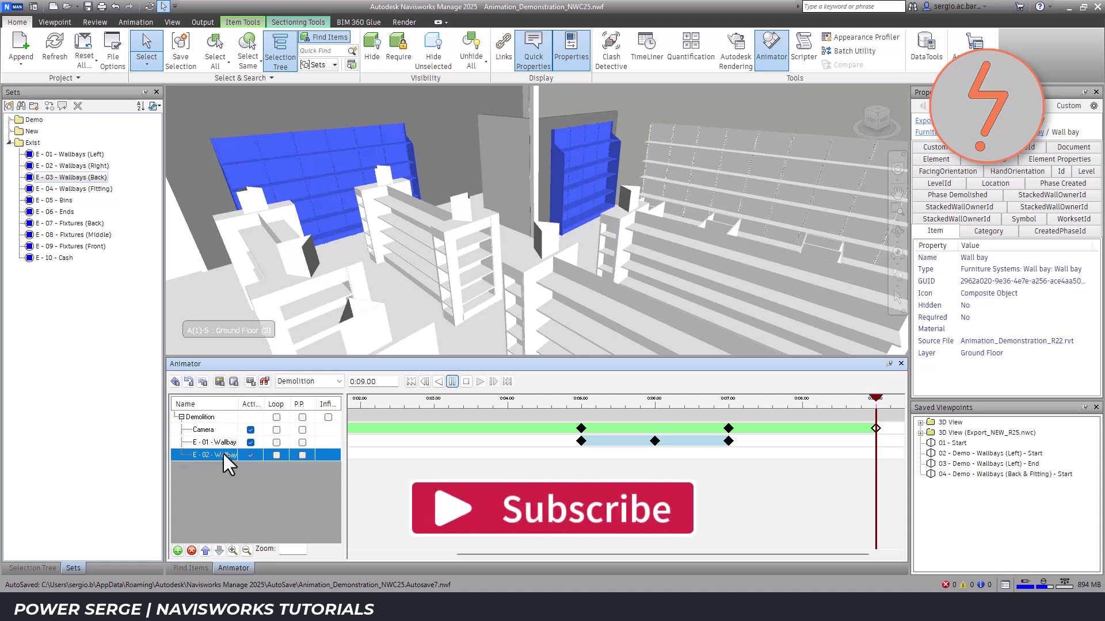
{"action": "left_click", "coordinate": [249, 382]}
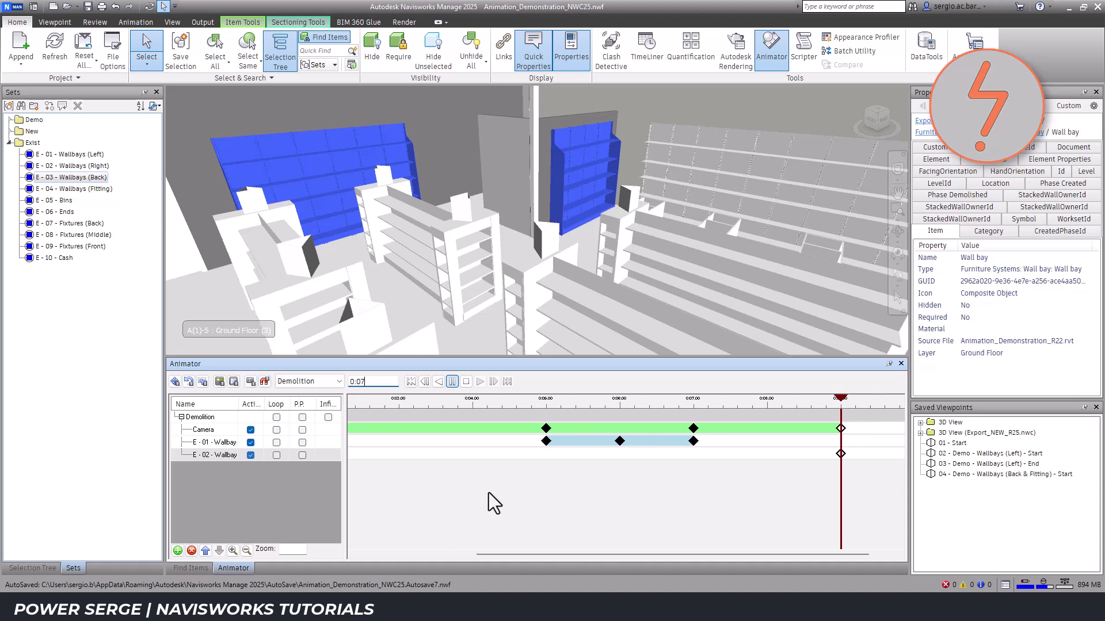
Step: Capture additional E-02 keyframes at 0:07 and 0:08
{"action": "key", "text": "Return"}
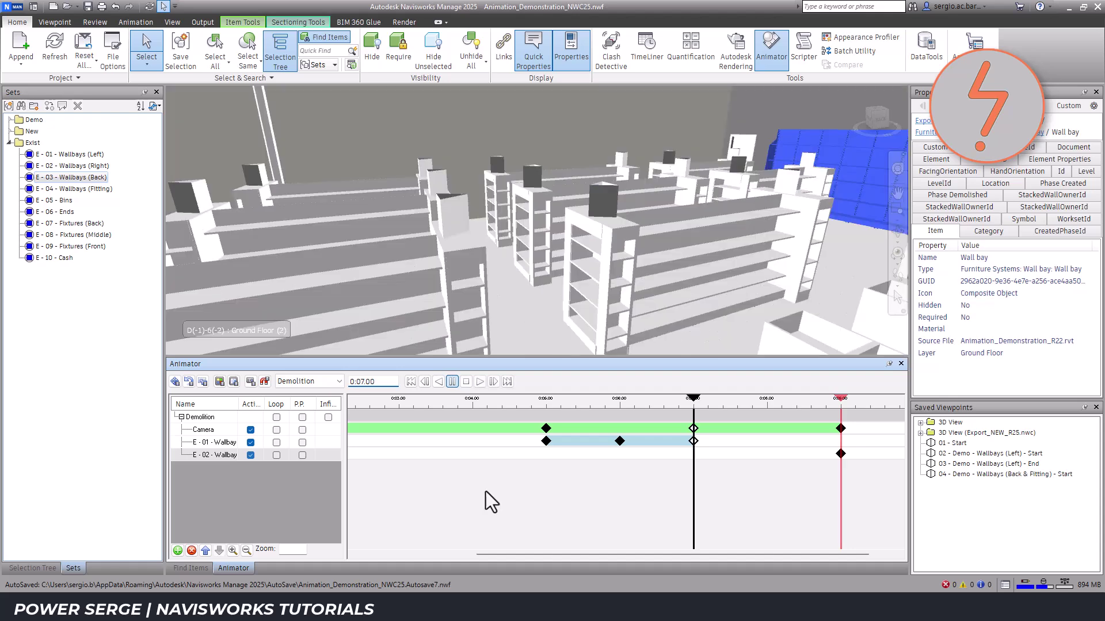
{"action": "left_click", "coordinate": [250, 382]}
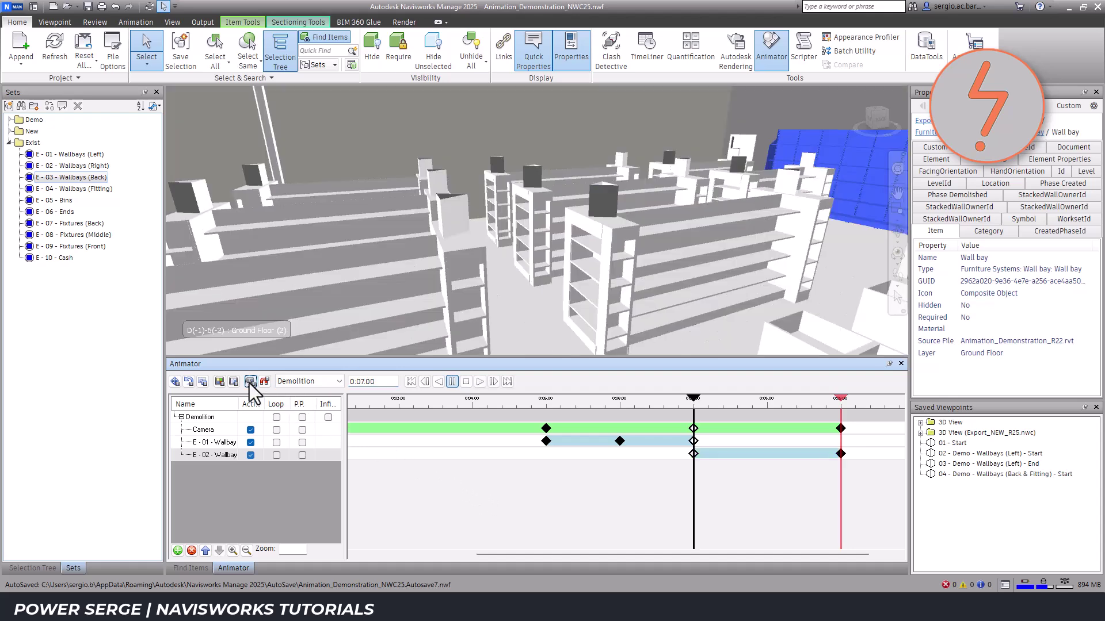
{"action": "left_click_drag", "start_coordinate": [375, 382], "coordinate": [368, 384]}
{"action": "type", "text": "0:08"}
{"action": "key", "text": "Return"}
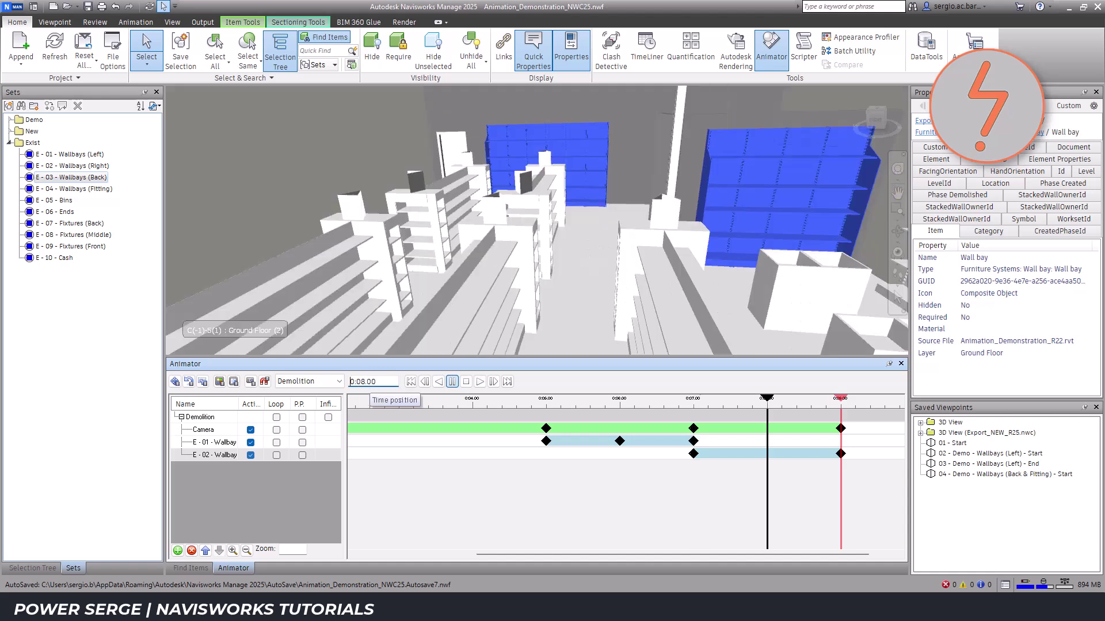
{"action": "left_click", "coordinate": [255, 385]}
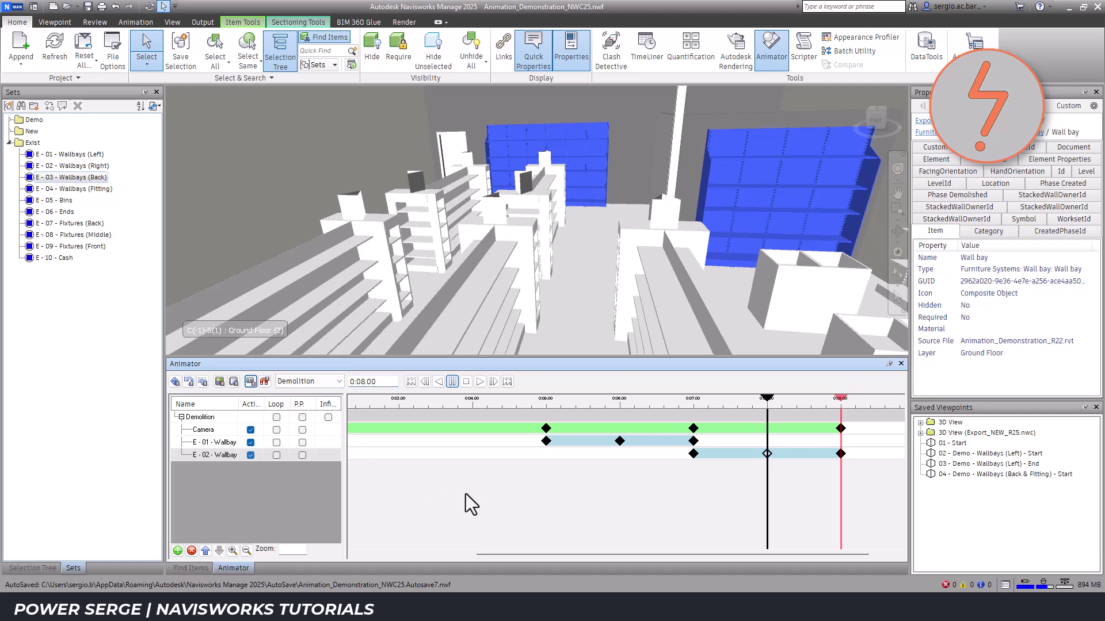
Step: Give the E-02 Wallbay keyframe at 7 s a dark red colour override
{"action": "left_click", "coordinate": [694, 454]}
{"action": "right_click", "coordinate": [694, 453]}
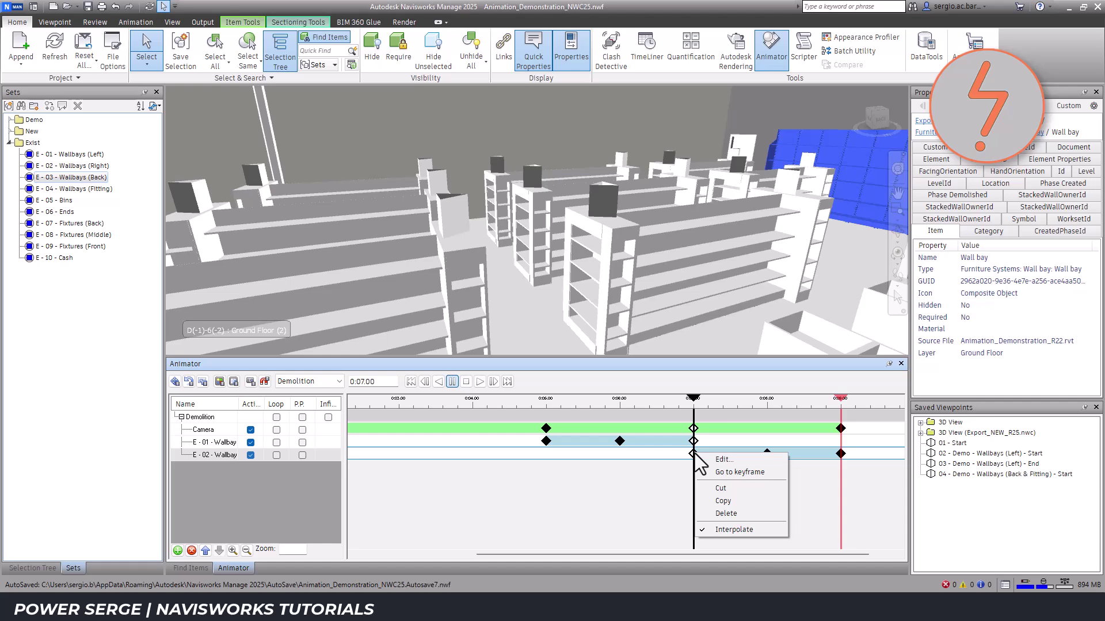
{"action": "left_click", "coordinate": [717, 463]}
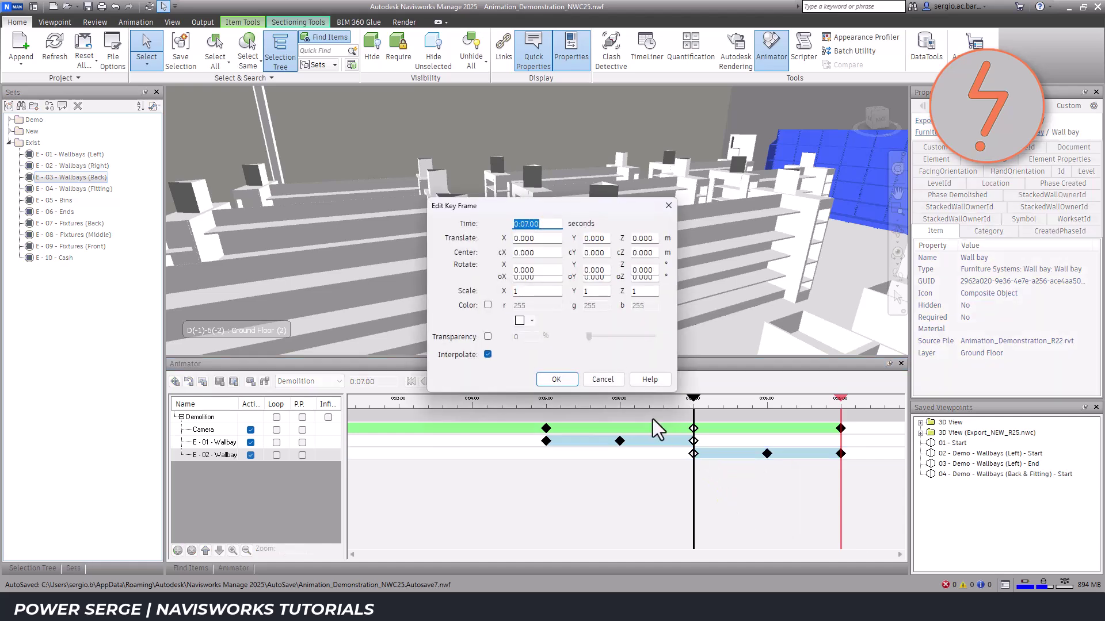
{"action": "left_click", "coordinate": [487, 305]}
{"action": "left_click", "coordinate": [531, 321]}
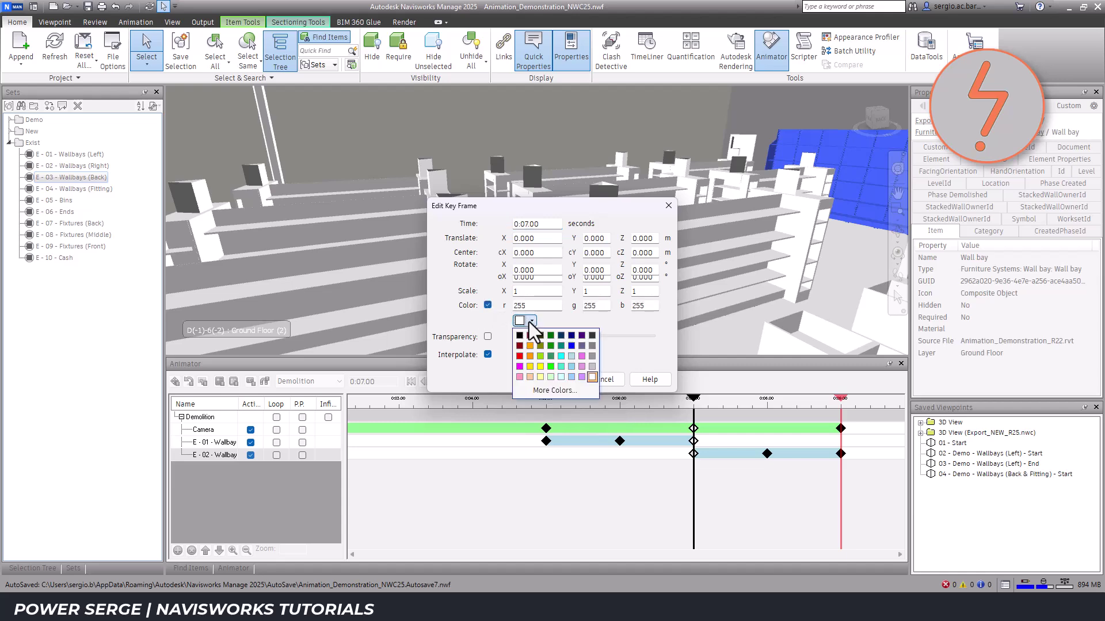
{"action": "left_click", "coordinate": [531, 335]}
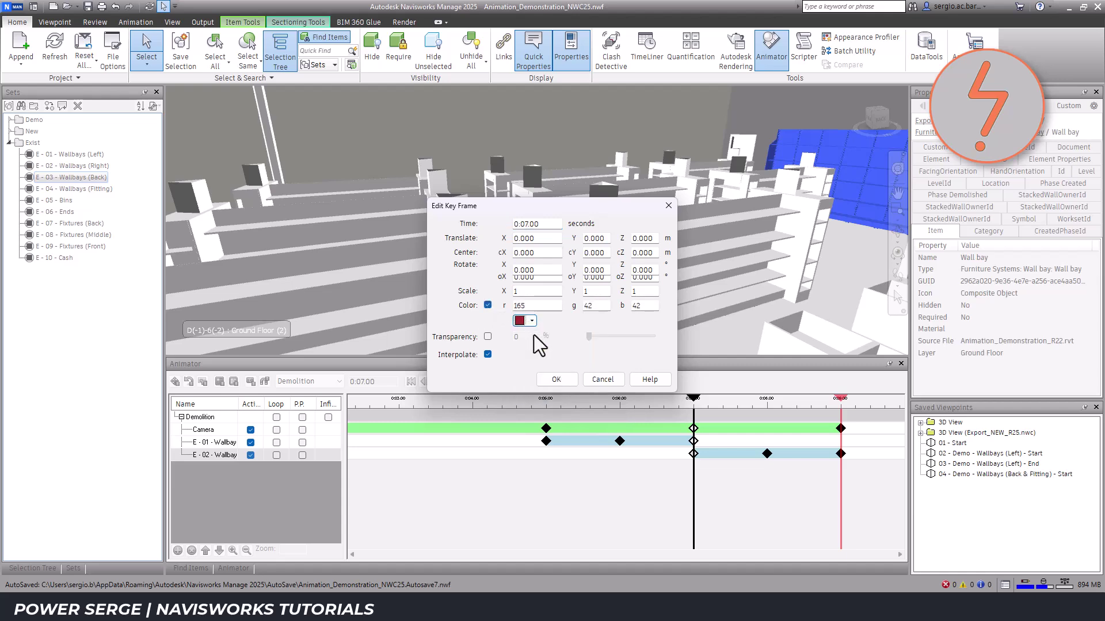
{"action": "left_click", "coordinate": [556, 379]}
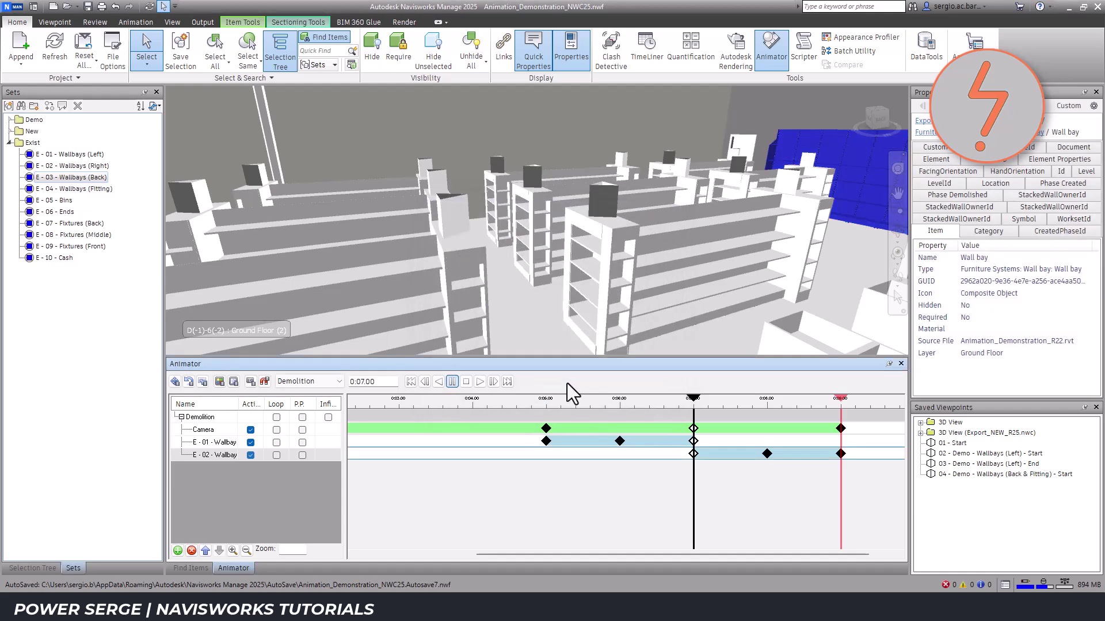
Step: Set the 8 s E-02 Wallbay keyframe to dark red at 50% transparency
{"action": "left_click", "coordinate": [767, 454]}
{"action": "right_click", "coordinate": [769, 454]}
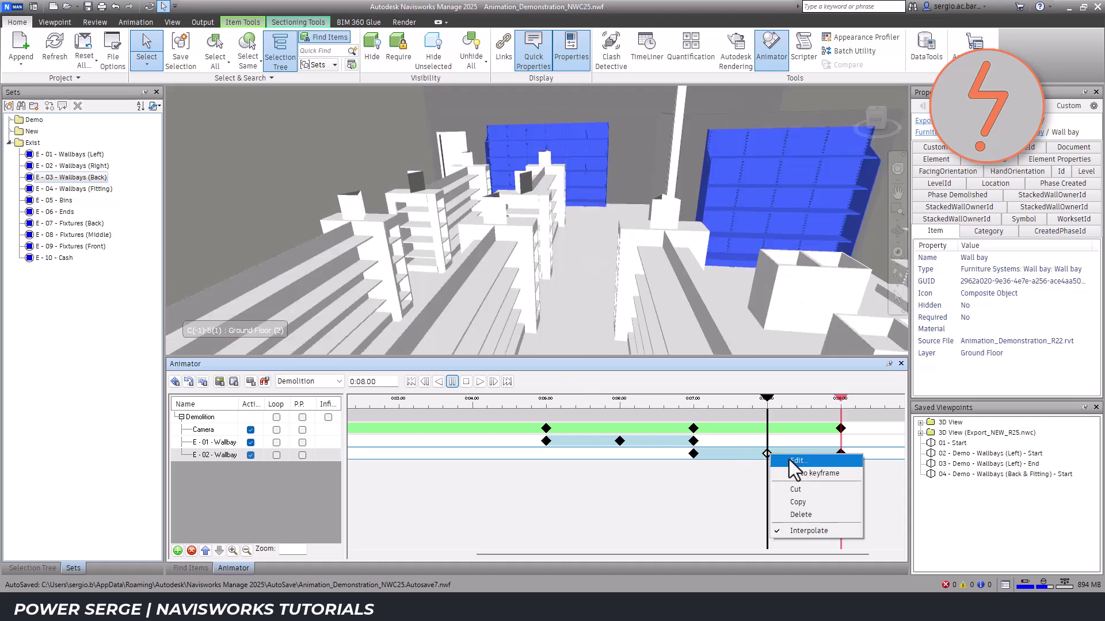
{"action": "left_click", "coordinate": [789, 459]}
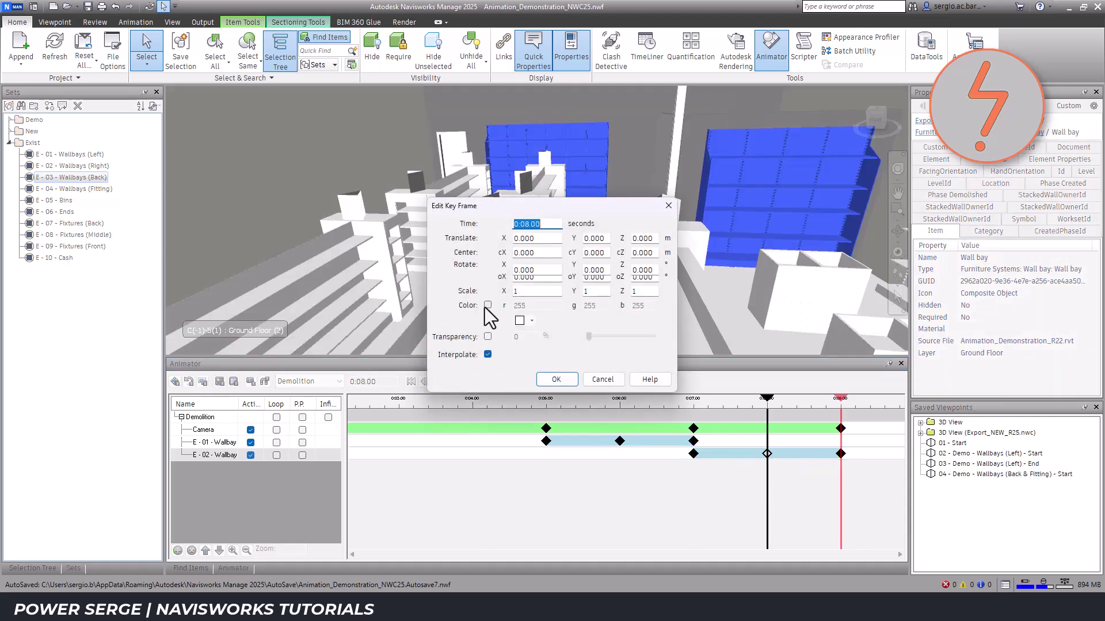
{"action": "left_click", "coordinate": [487, 304]}
{"action": "left_click", "coordinate": [531, 321]}
{"action": "left_click", "coordinate": [531, 336]}
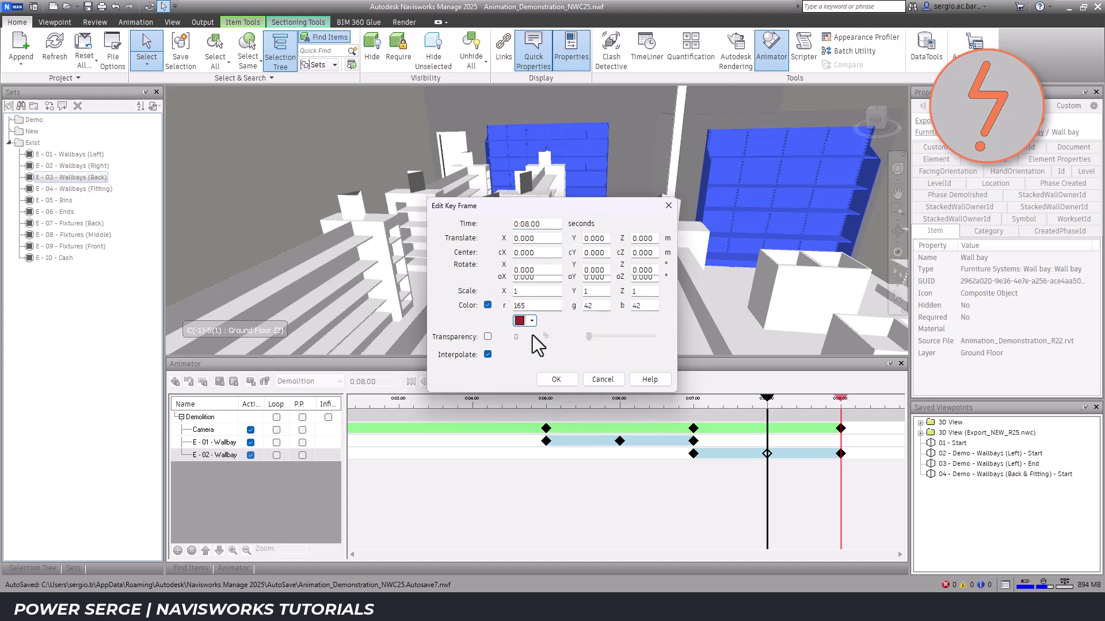
{"action": "left_click", "coordinate": [487, 337]}
{"action": "type", "text": "50"}
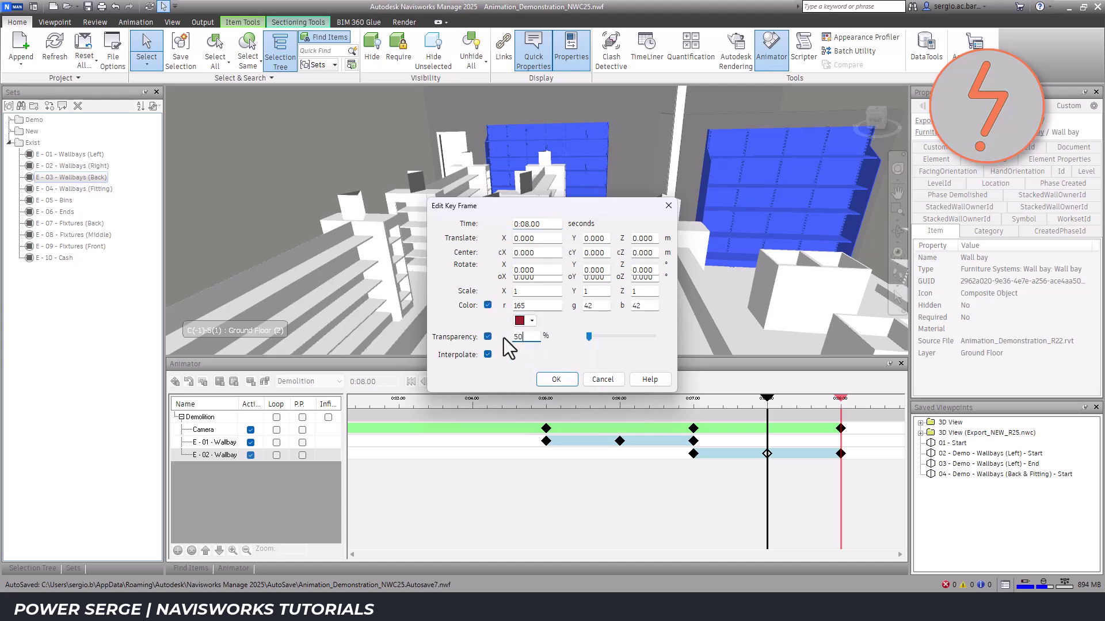
{"action": "left_click", "coordinate": [557, 380]}
Step: Set the 9 s E-02 Wallbay keyframe to dark red at 100% transparency
{"action": "left_click", "coordinate": [840, 453]}
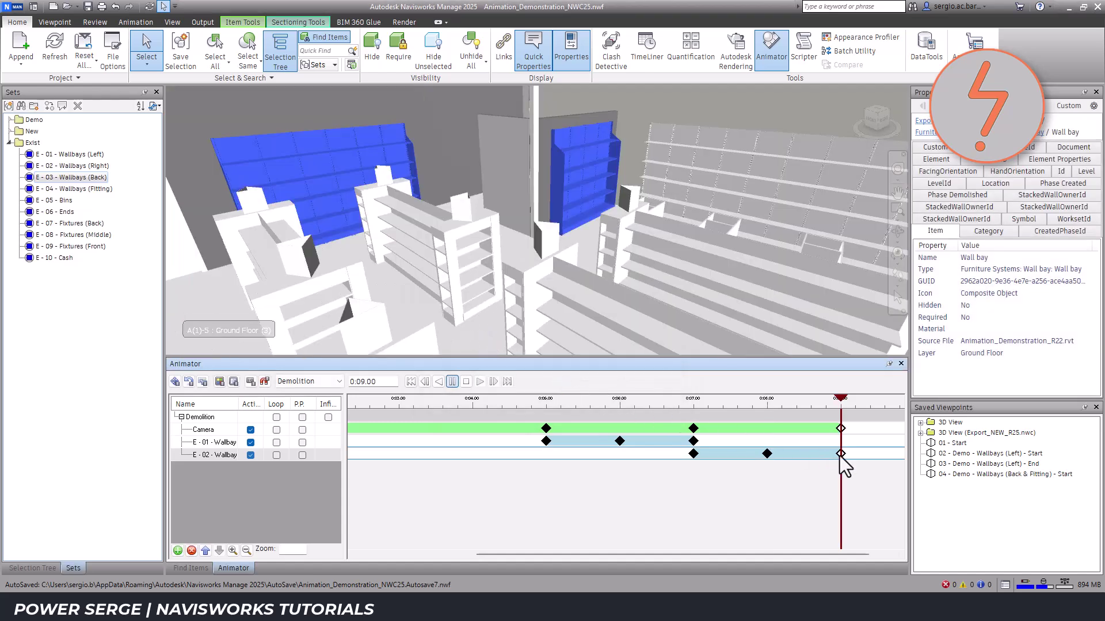
{"action": "right_click", "coordinate": [847, 460]}
{"action": "left_click", "coordinate": [848, 461]}
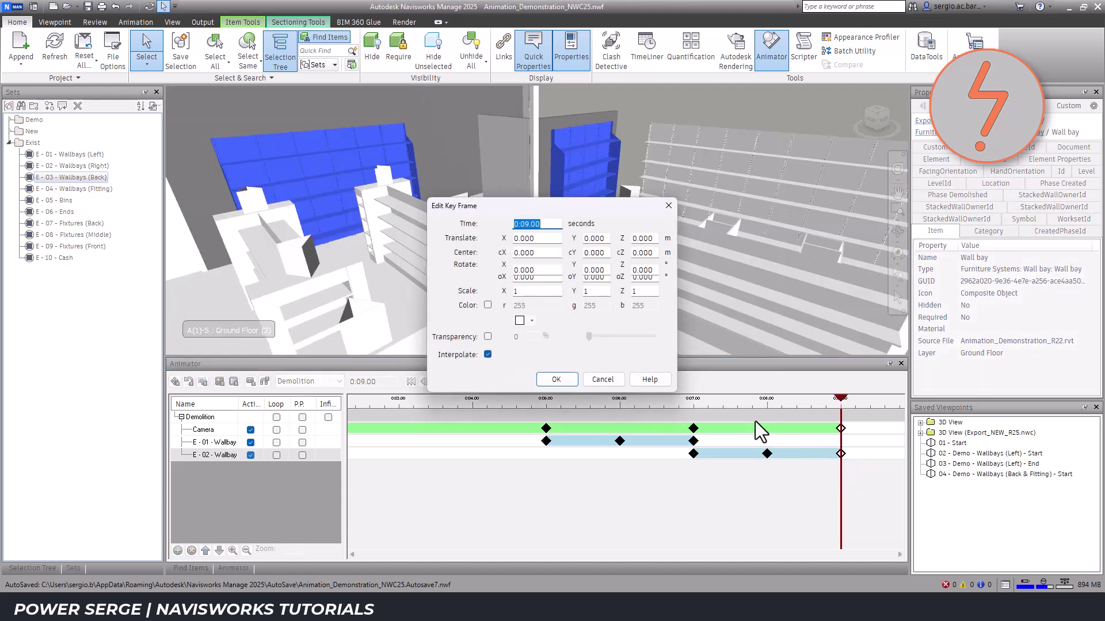
{"action": "left_click", "coordinate": [488, 305]}
{"action": "left_click", "coordinate": [526, 321]}
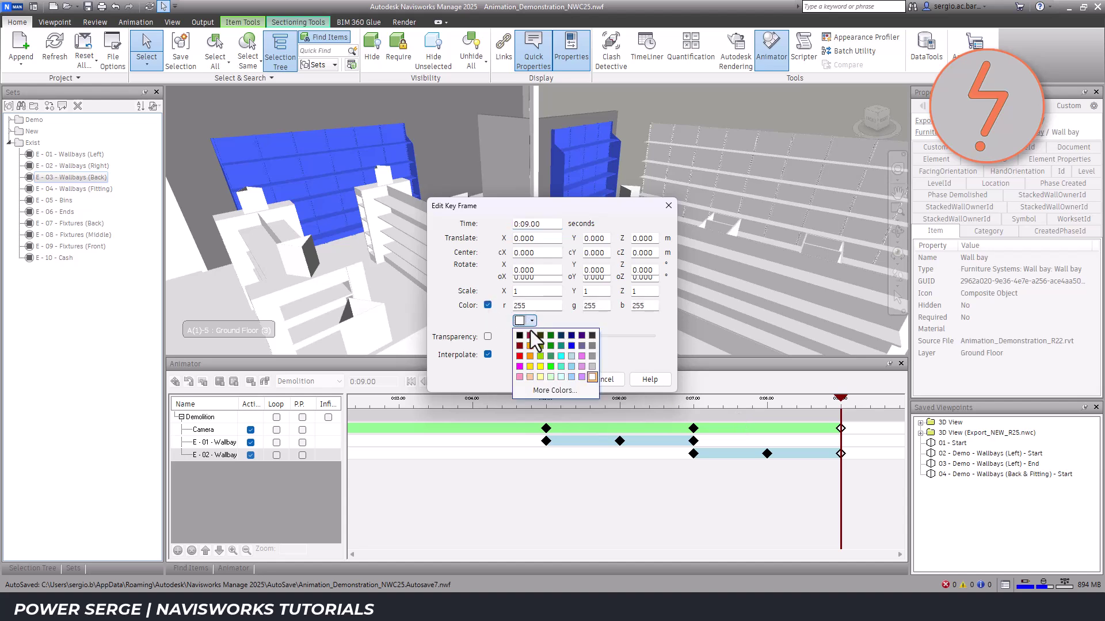
{"action": "left_click", "coordinate": [531, 336]}
{"action": "left_click", "coordinate": [488, 337]}
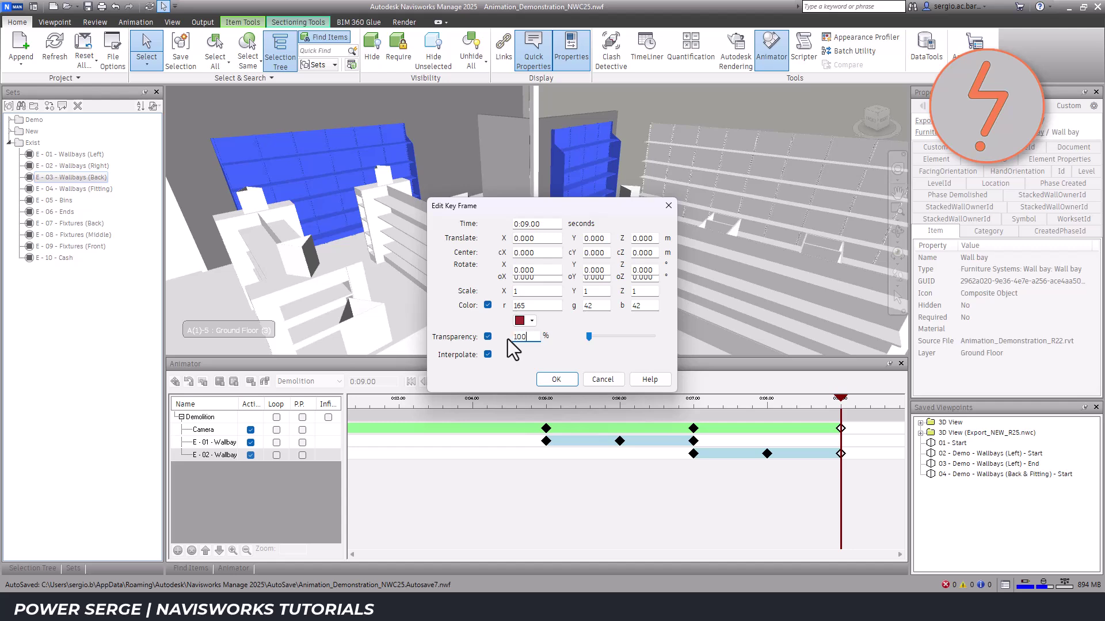
{"action": "left_click", "coordinate": [556, 380]}
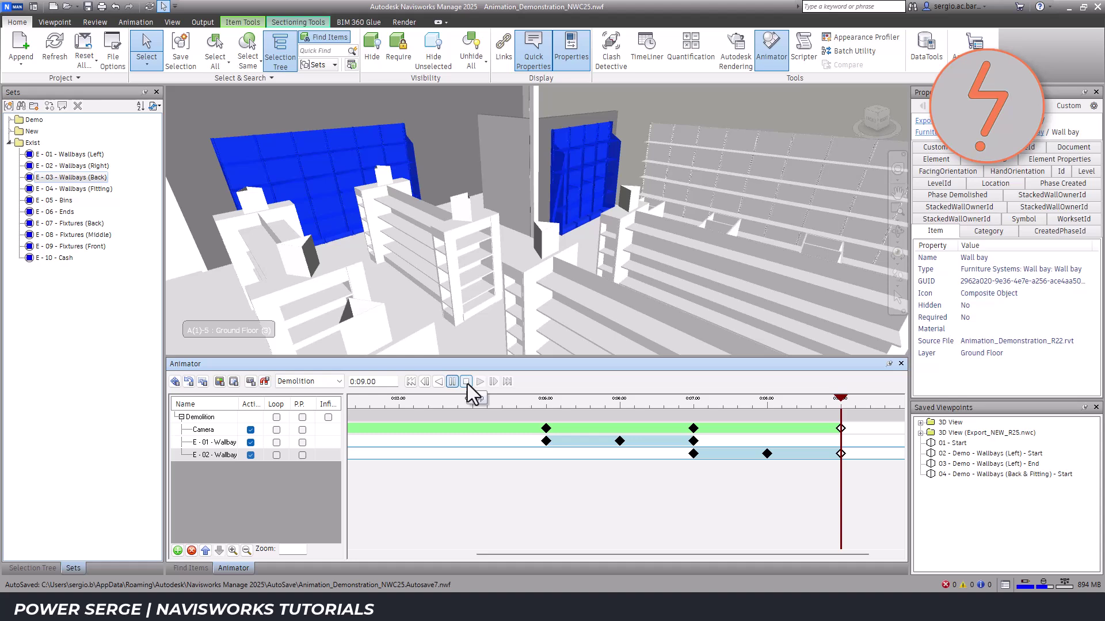
Step: Stop playback, clear the selection, rewind and replay the Demolition animation through 0:09
{"action": "left_click", "coordinate": [374, 385]}
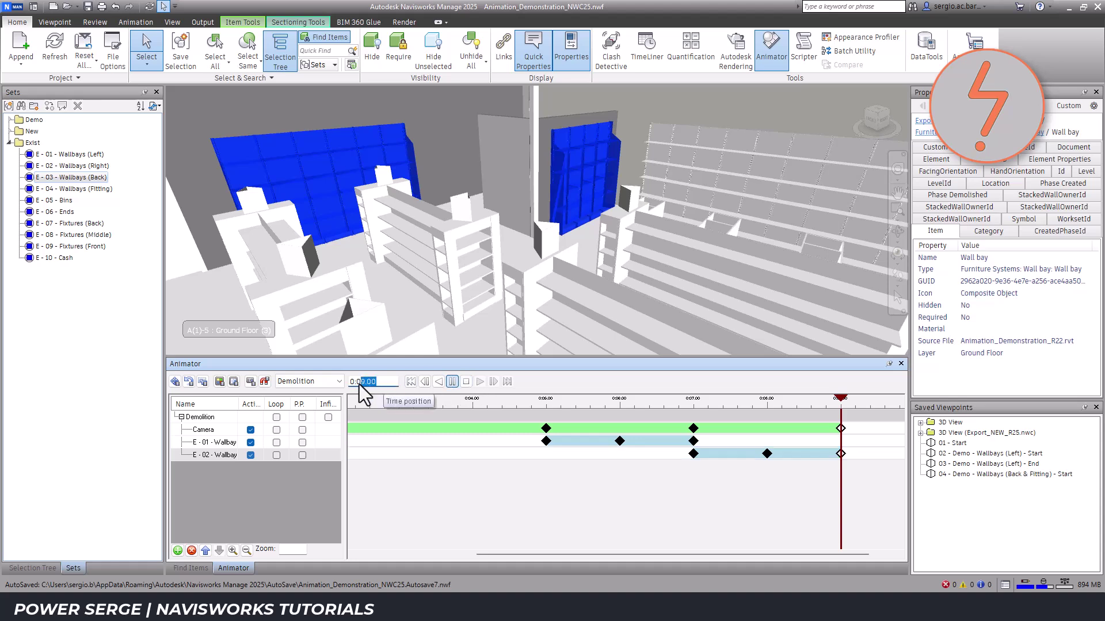
{"action": "left_click", "coordinate": [467, 382]}
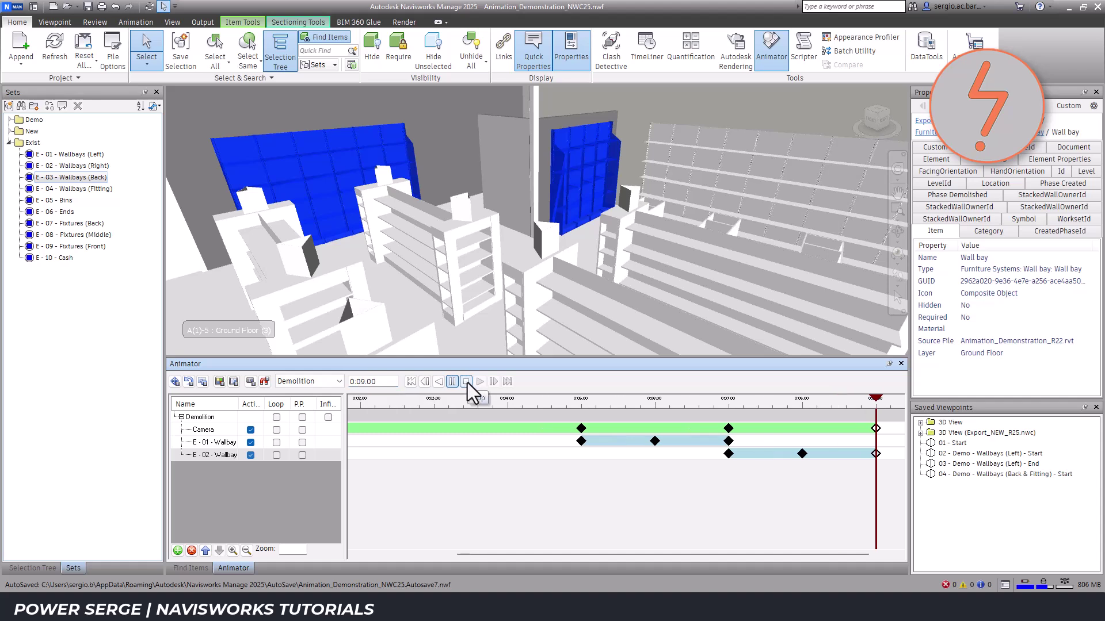
{"action": "key", "text": "Escape"}
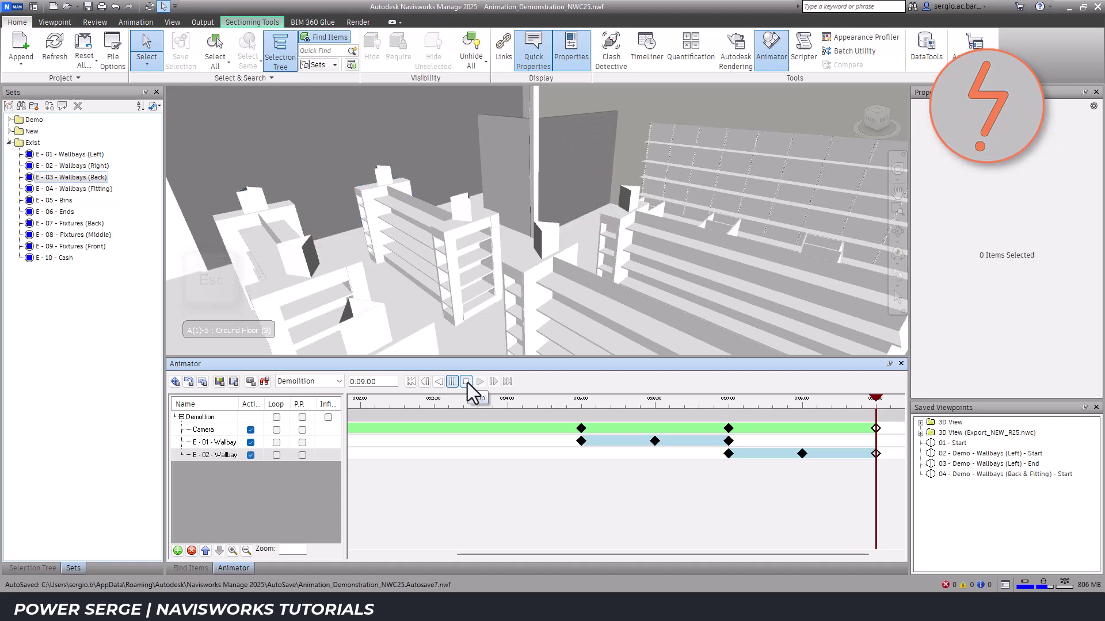
{"action": "left_click", "coordinate": [467, 382]}
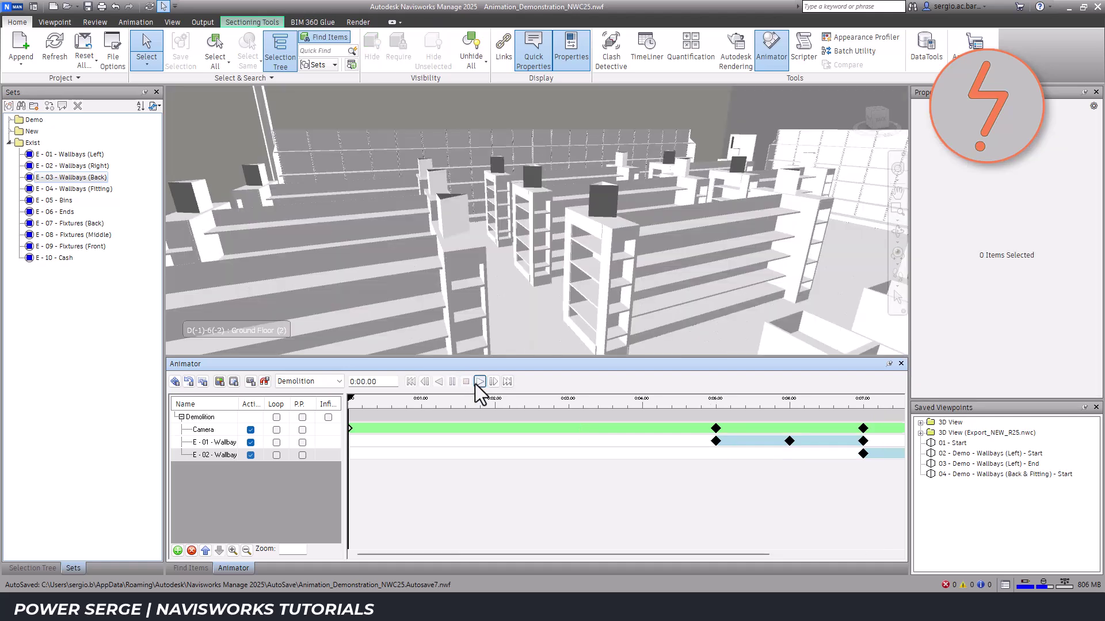
{"action": "left_click", "coordinate": [480, 383]}
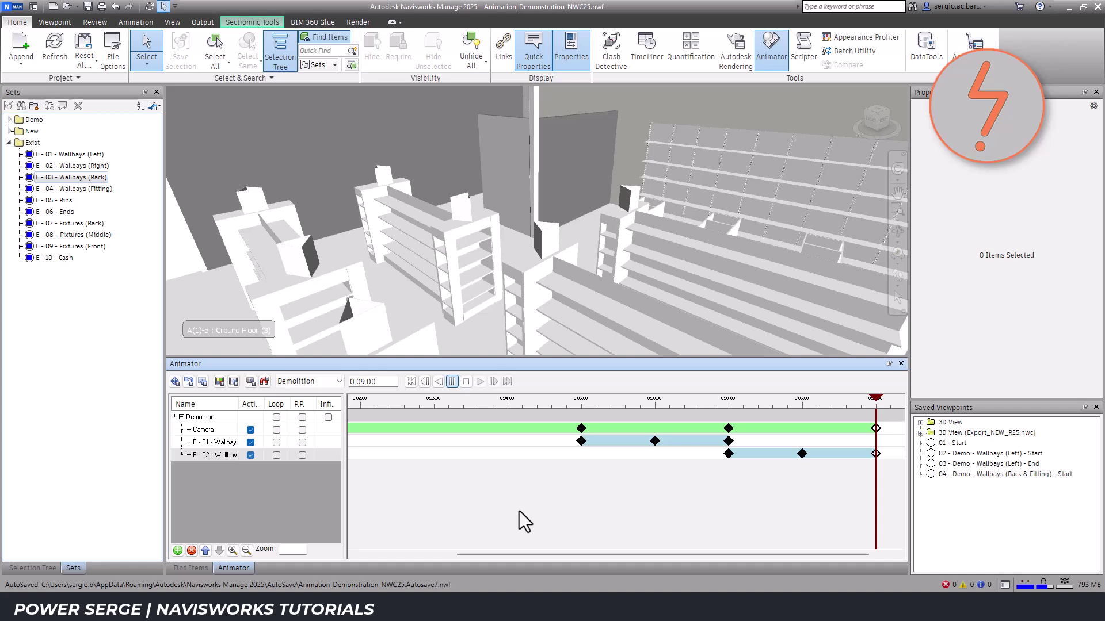
Step: Move the Camera's end keyframe to 0:11
{"action": "right_click", "coordinate": [876, 428]}
{"action": "left_click", "coordinate": [889, 433]}
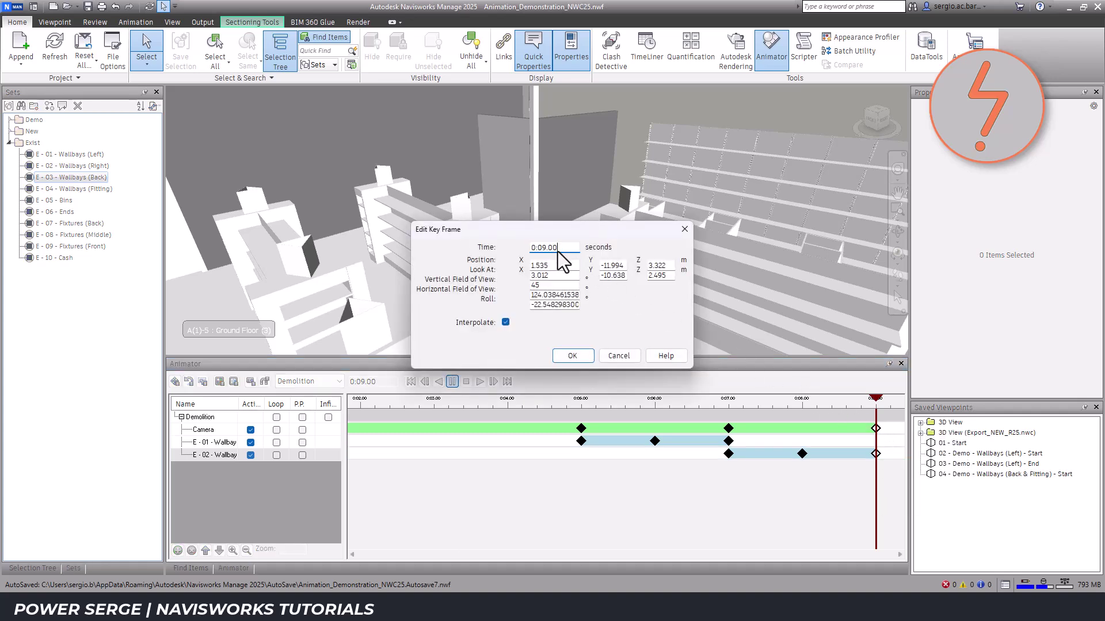
{"action": "left_click_drag", "start_coordinate": [557, 251], "coordinate": [541, 257]}
{"action": "type", "text": "11"}
{"action": "left_click", "coordinate": [579, 356]}
Step: Move E-02 Wallbay's last keyframe to 0:11
{"action": "left_click", "coordinate": [728, 454]}
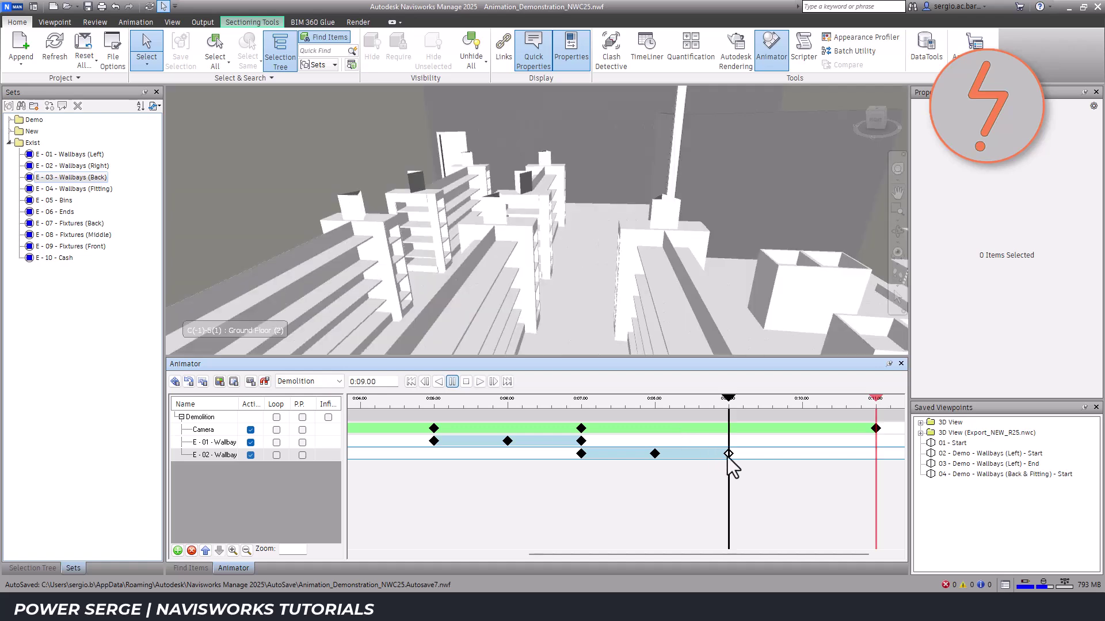
{"action": "right_click", "coordinate": [736, 460]}
{"action": "left_click", "coordinate": [743, 465]}
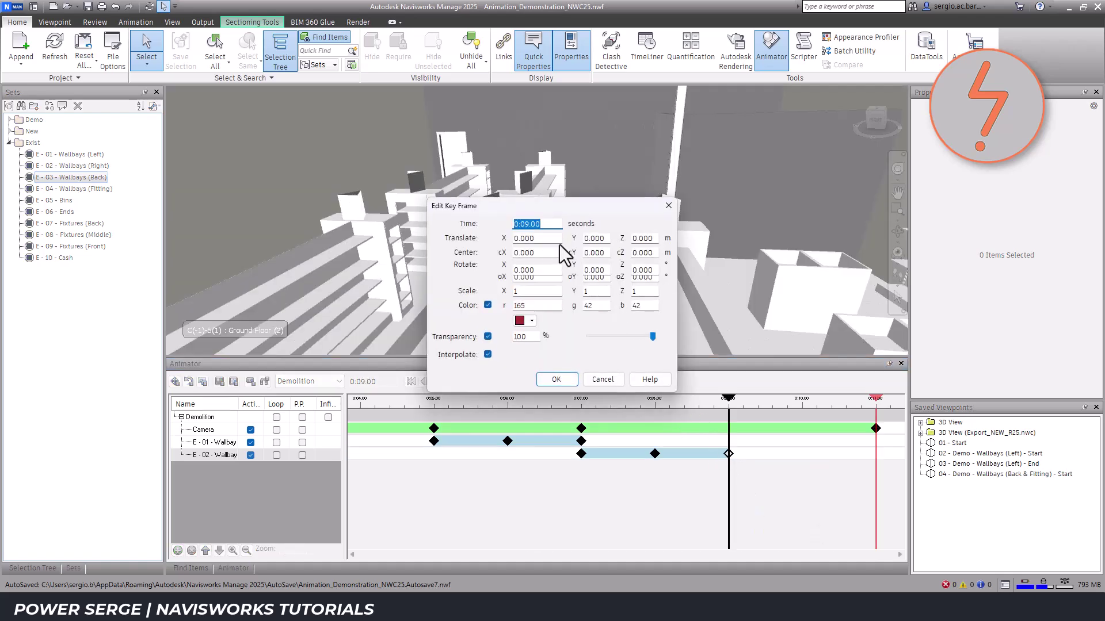
{"action": "type", "text": "11"}
{"action": "left_click", "coordinate": [556, 379]}
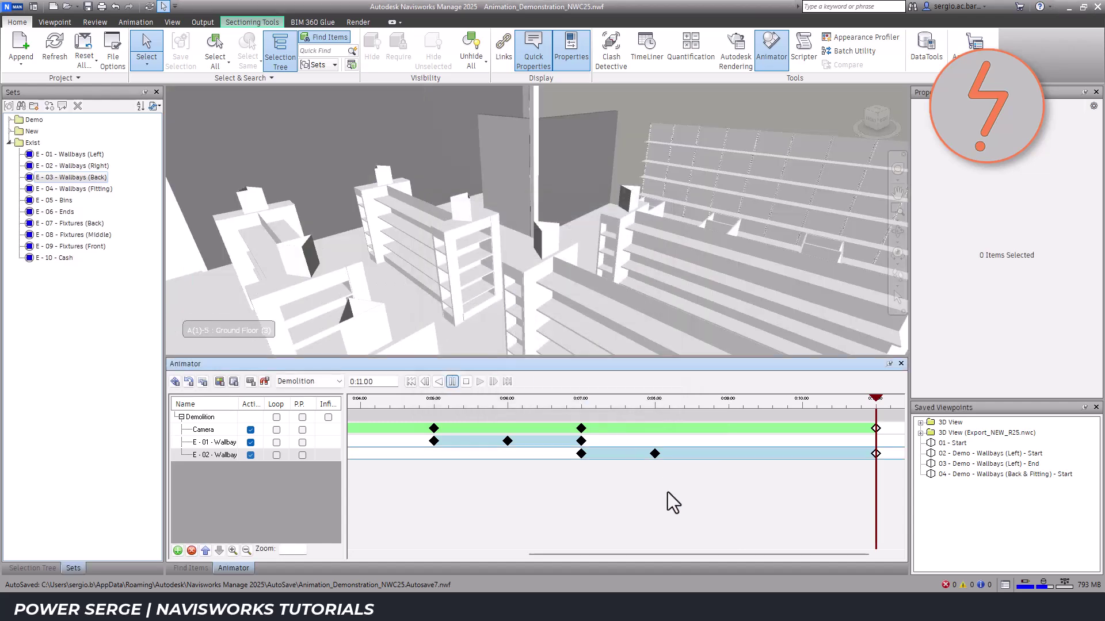
Step: Copy the 8 s half-transparent red keyframe and paste it on the E-02 track near 0:10
{"action": "left_click", "coordinate": [654, 454]}
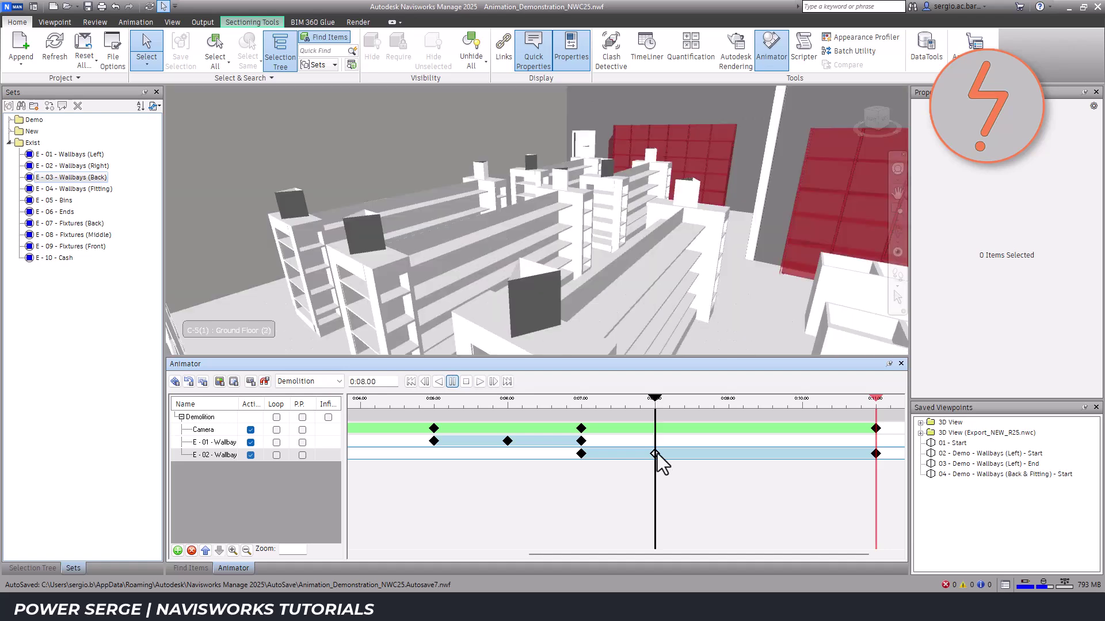
{"action": "right_click", "coordinate": [656, 454]}
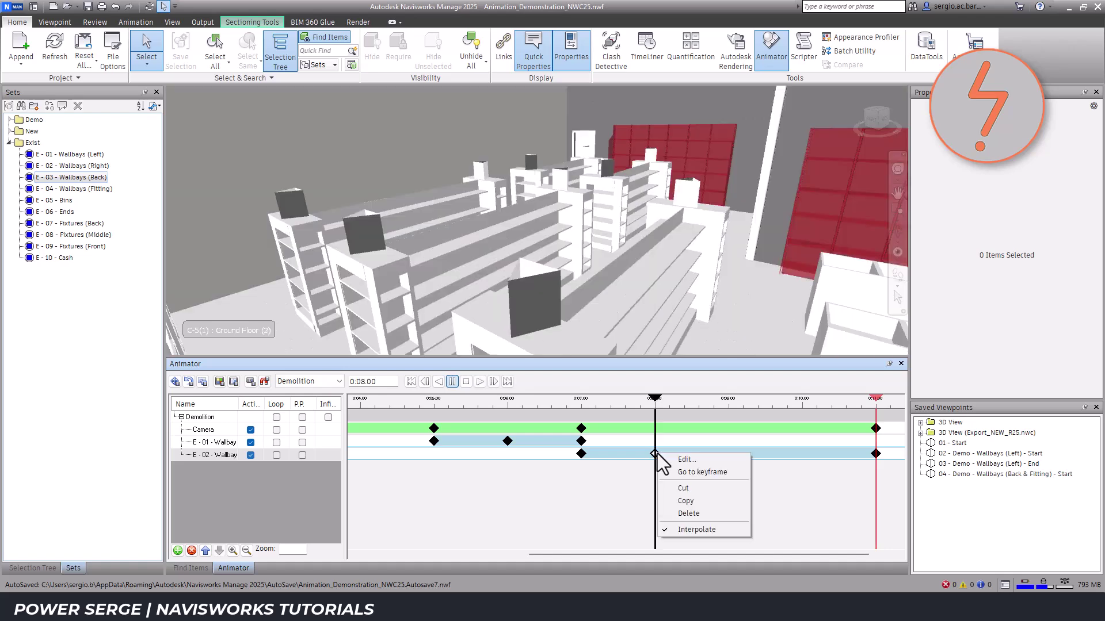
{"action": "left_click", "coordinate": [691, 500]}
{"action": "left_click", "coordinate": [365, 385]}
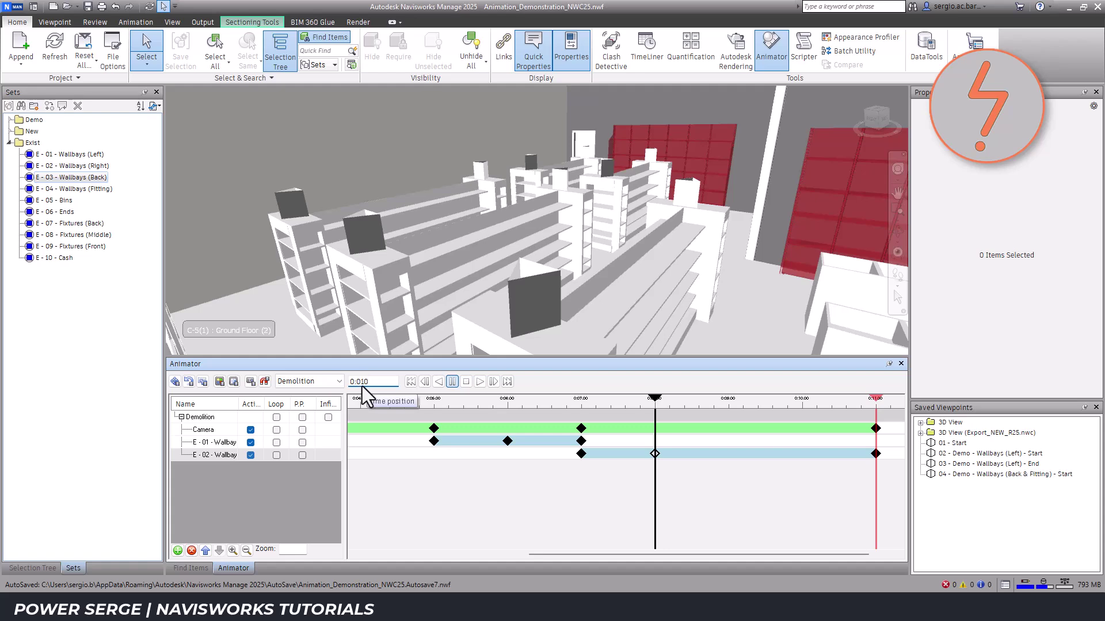
{"action": "type", "text": "0:010"}
{"action": "key", "text": "Return"}
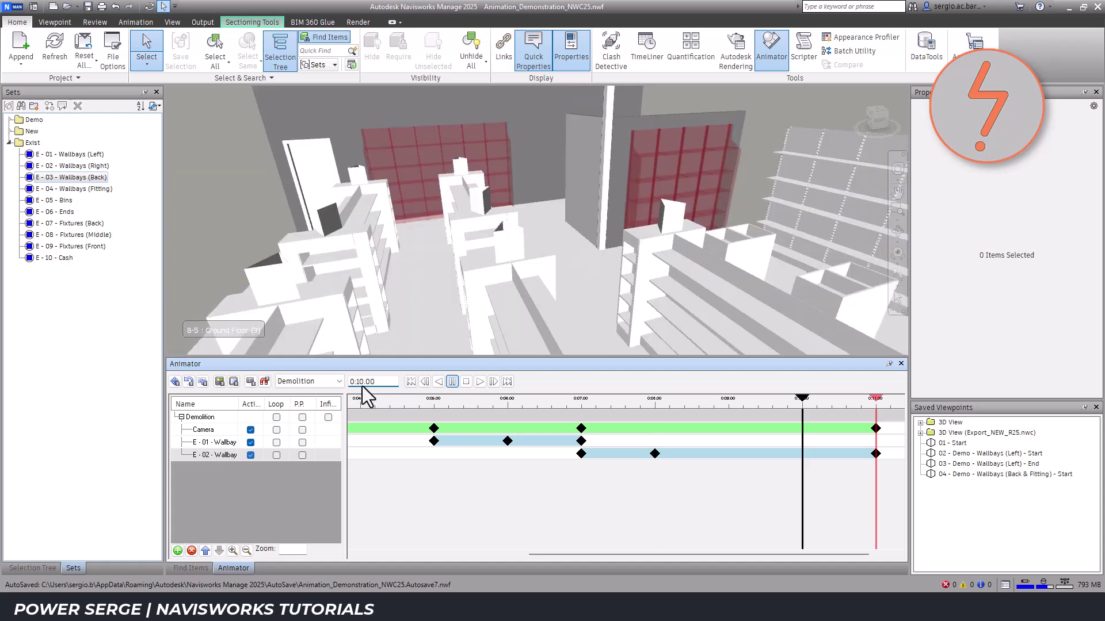
{"action": "right_click", "coordinate": [798, 453]}
{"action": "left_click", "coordinate": [816, 461]}
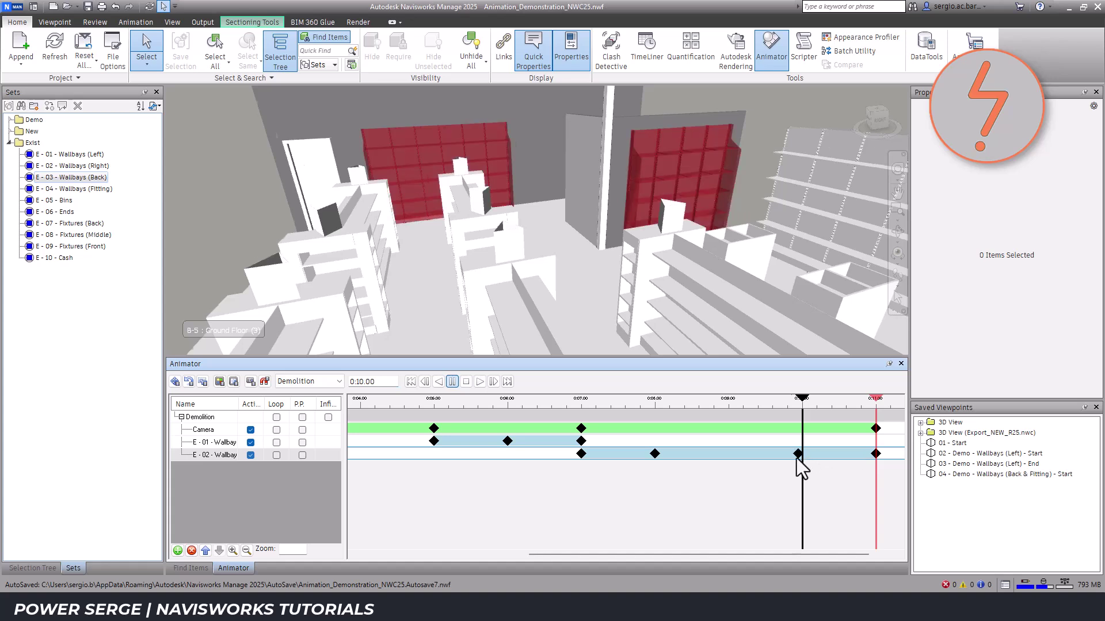
Step: Correct the pasted keyframe's time from 0:09.95 to exactly 0:10.00, keeping 50% transparency
{"action": "left_click", "coordinate": [797, 454]}
{"action": "right_click", "coordinate": [797, 454]}
{"action": "left_click", "coordinate": [823, 463]}
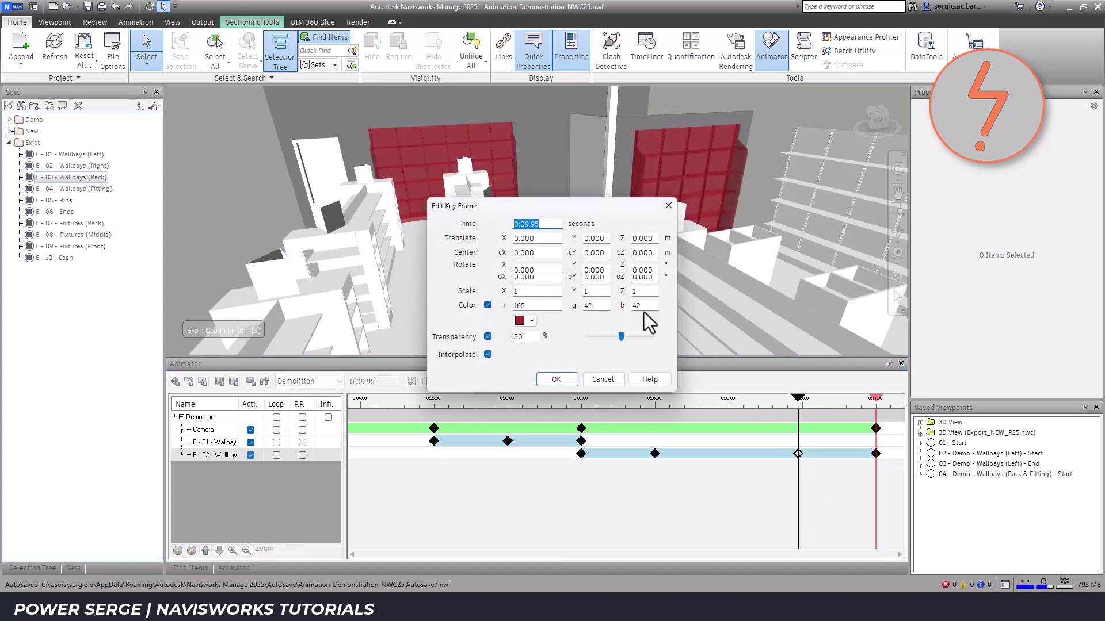
{"action": "left_click", "coordinate": [550, 225]}
{"action": "key", "text": "BackSpace"}
{"action": "key", "text": "BackSpace"}
{"action": "key", "text": "BackSpace"}
{"action": "key", "text": "BackSpace"}
{"action": "key", "text": "BackSpace"}
{"action": "type", "text": "10"}
{"action": "left_click_drag", "start_coordinate": [526, 337], "coordinate": [506, 336]}
{"action": "left_click", "coordinate": [553, 380]}
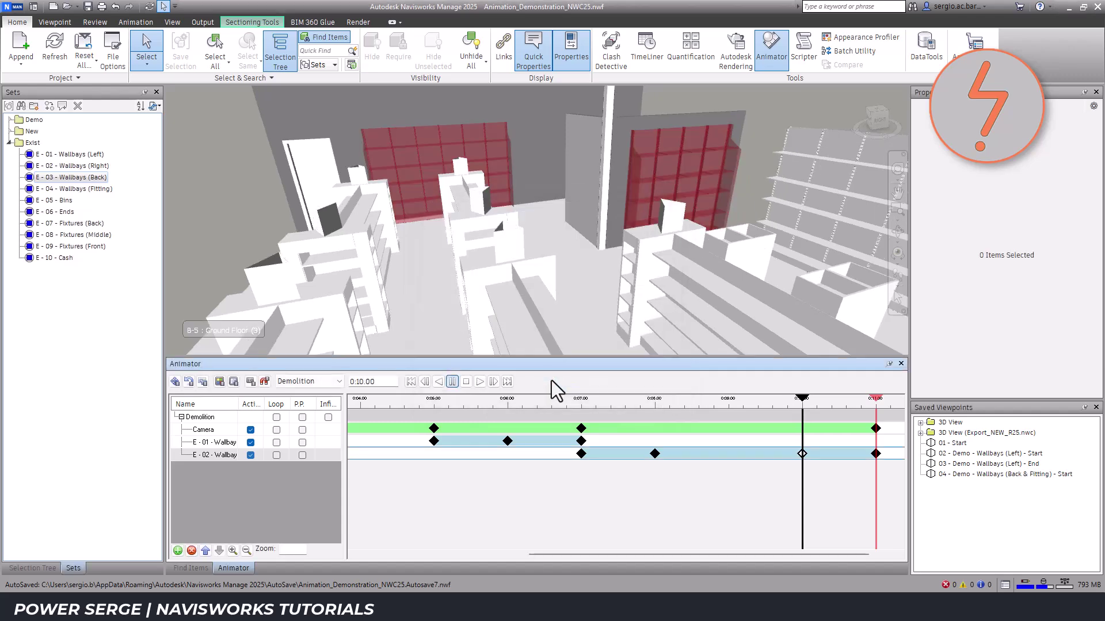
Step: Place the E-02 Wallbay keyframe at exactly 0:09.00
{"action": "left_click_drag", "start_coordinate": [381, 382], "coordinate": [359, 384]}
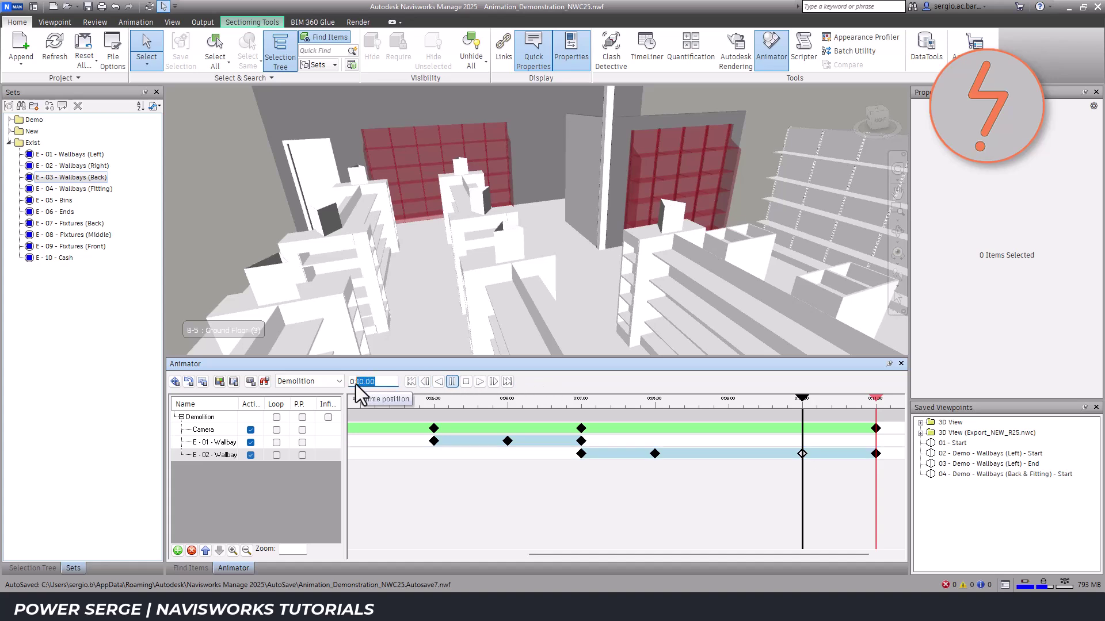
{"action": "type", "text": "09.00"}
{"action": "key", "text": "Return"}
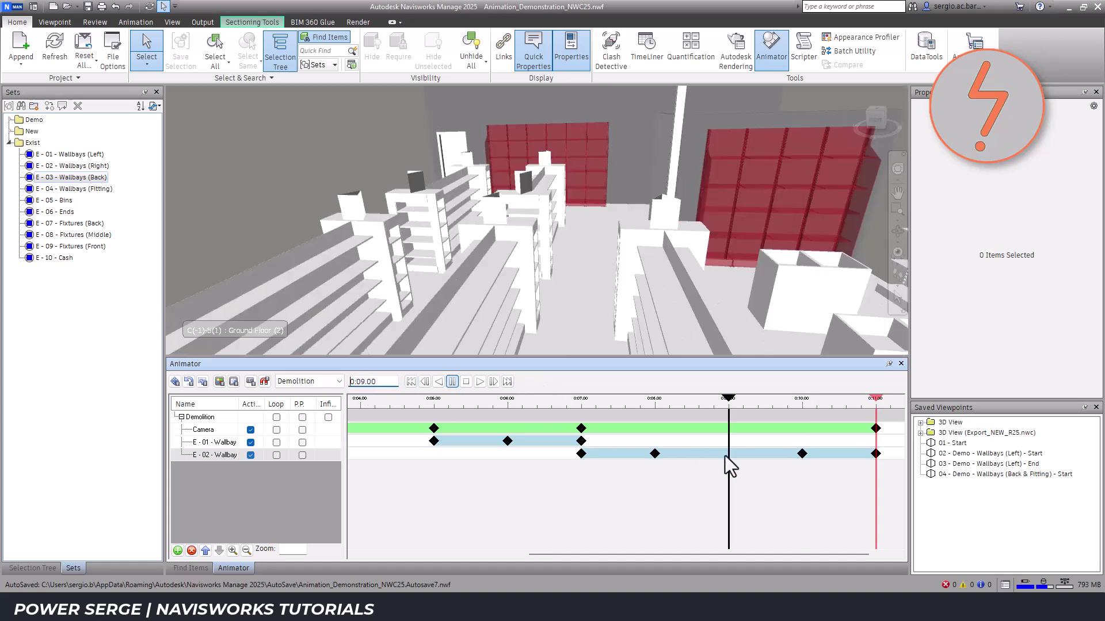
{"action": "left_click", "coordinate": [726, 454]}
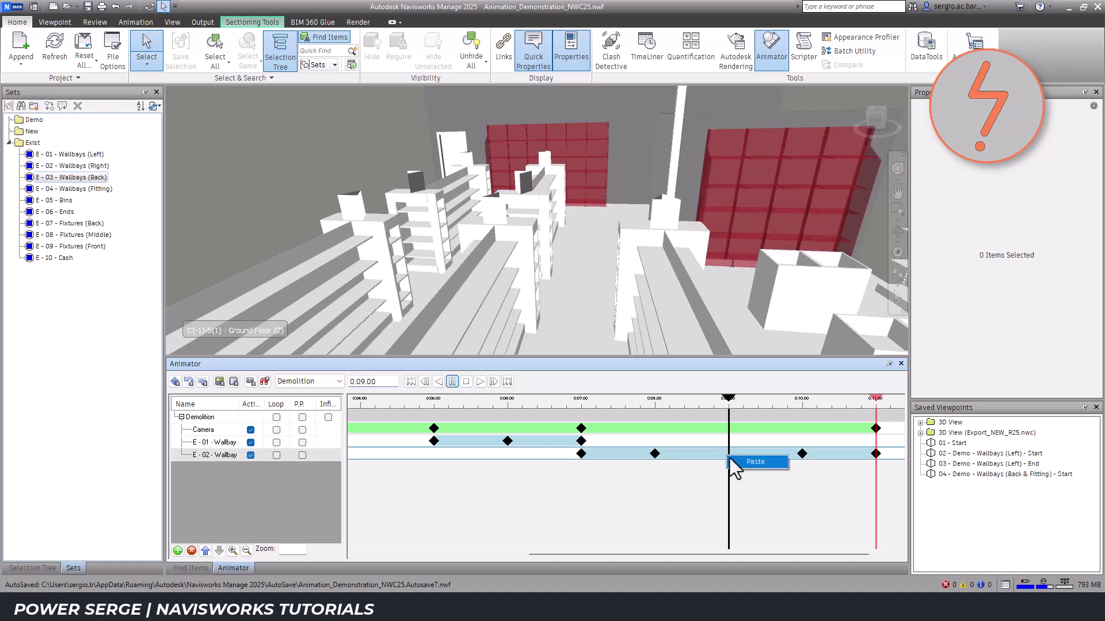
{"action": "right_click", "coordinate": [726, 458]}
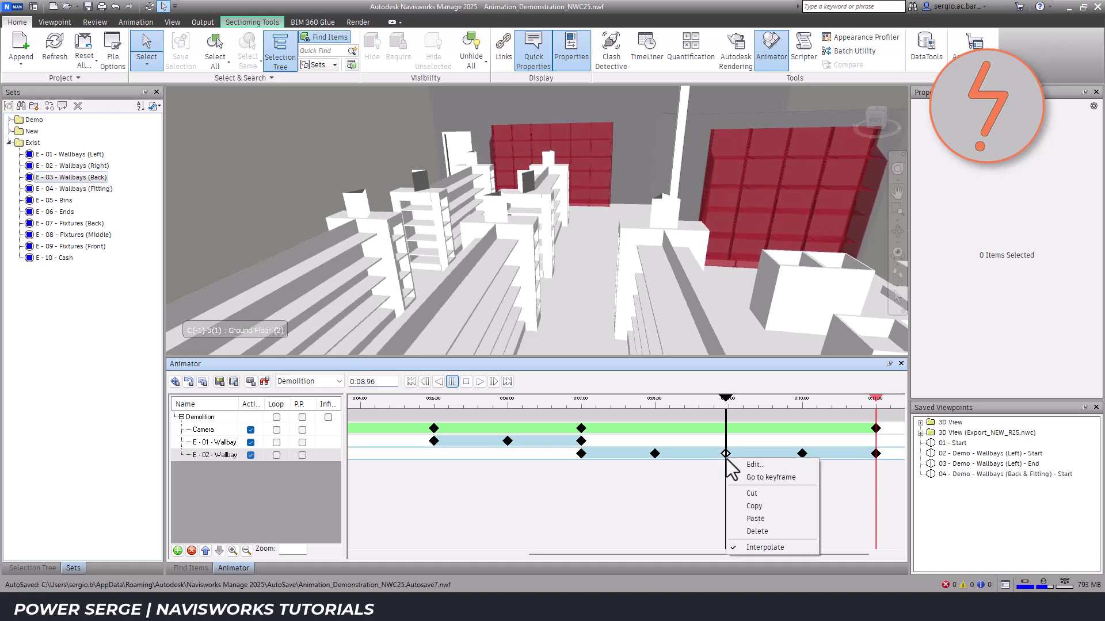
{"action": "left_click", "coordinate": [740, 464]}
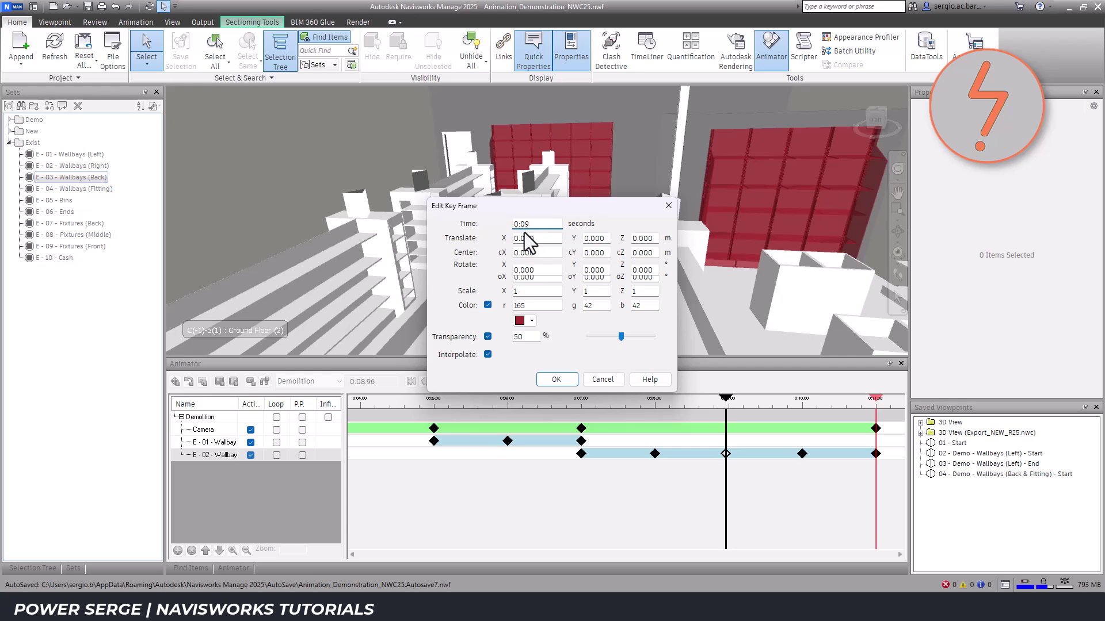
{"action": "key", "text": "Return"}
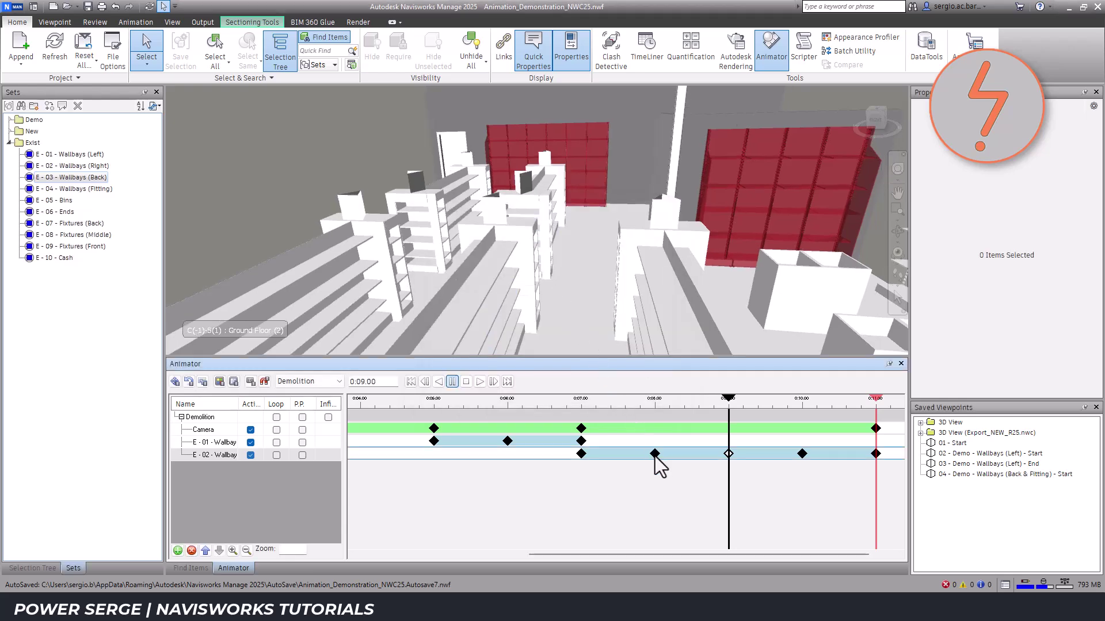
Step: Give the 0:08 E-02 keyframe 50% transparency and replay the Demolition animation from the start
{"action": "left_click", "coordinate": [654, 454]}
{"action": "right_click", "coordinate": [664, 458]}
{"action": "key", "text": "Escape"}
{"action": "double_click", "coordinate": [664, 458]}
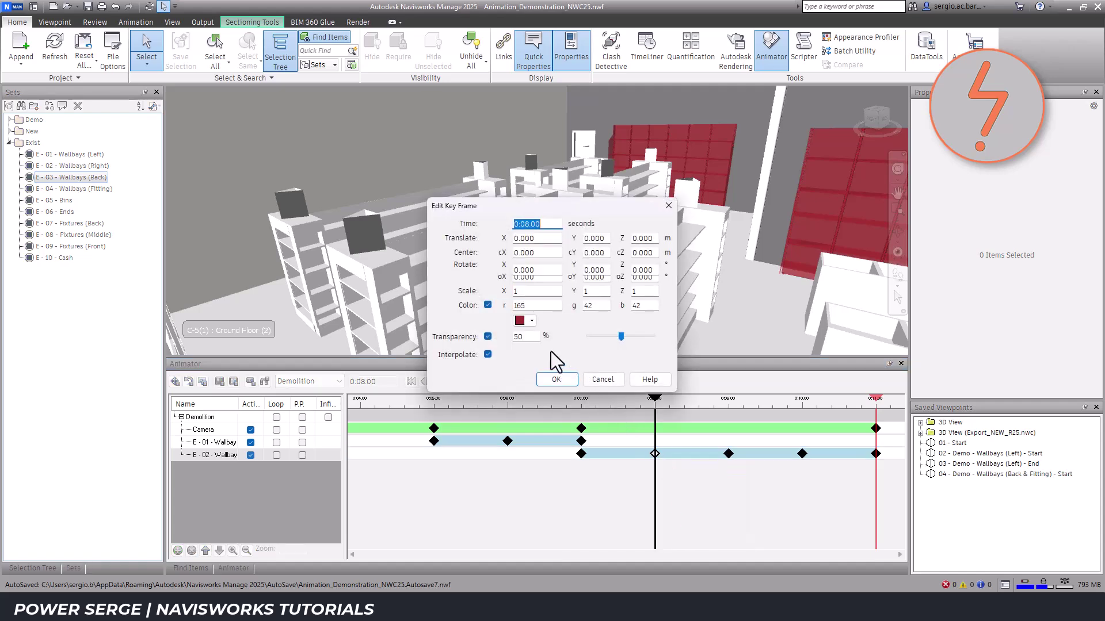
{"action": "double_click", "coordinate": [523, 336]}
{"action": "left_click", "coordinate": [556, 380]}
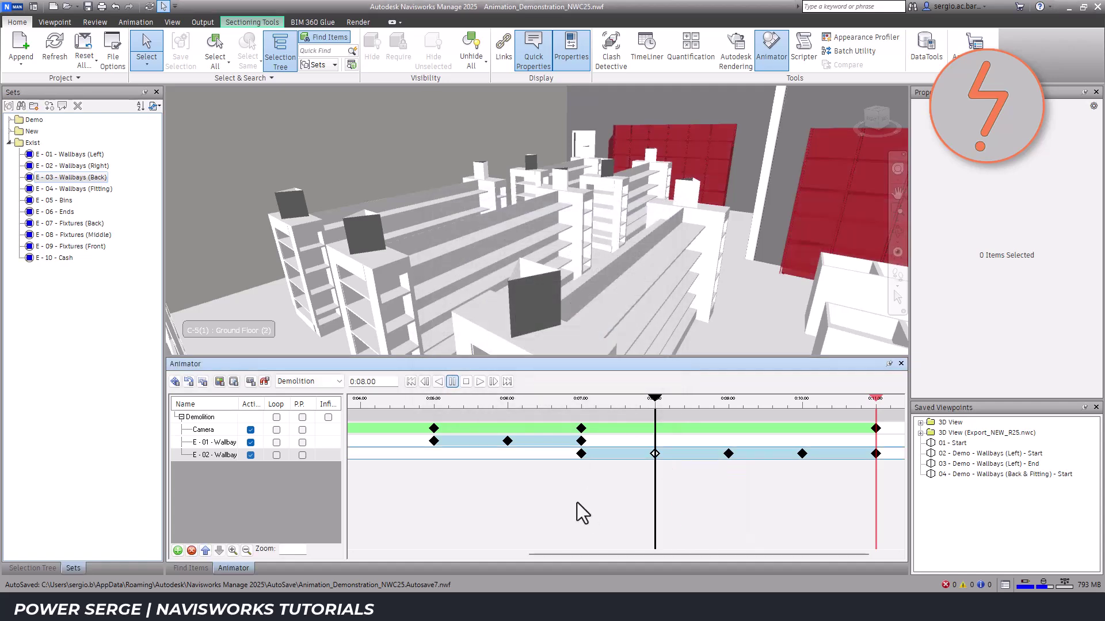
{"action": "left_click", "coordinate": [467, 383]}
{"action": "left_click", "coordinate": [479, 382]}
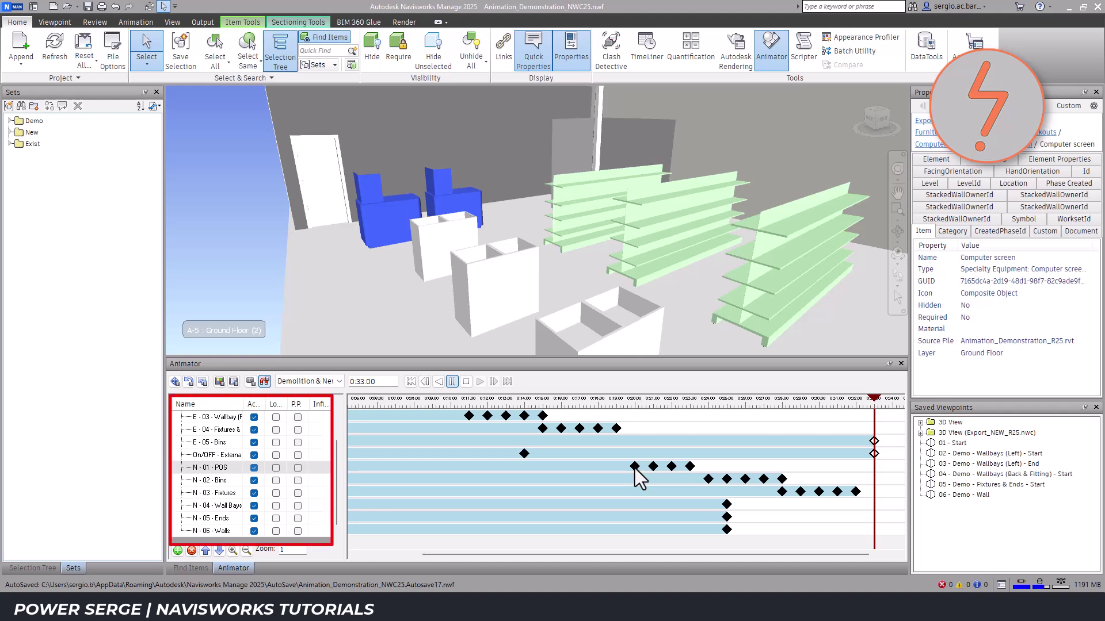
Step: Set N-01 POS keyframes to 100% transparency at 0:20 and 50% at 0:21, and select the 0:22 keyframe
{"action": "left_click", "coordinate": [634, 466]}
{"action": "right_click", "coordinate": [634, 468]}
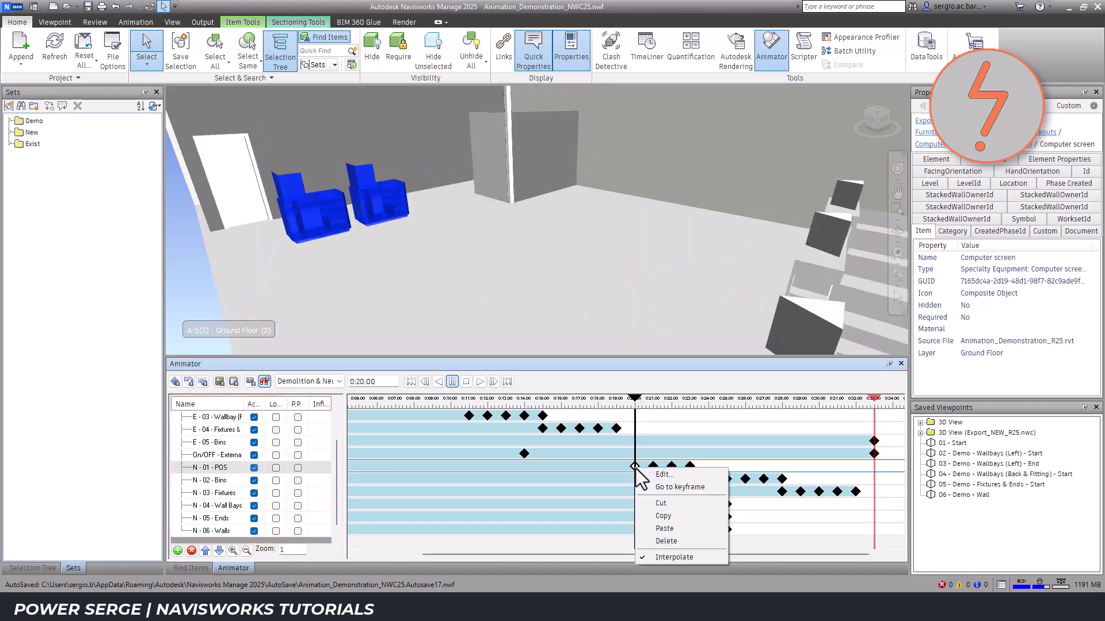
{"action": "left_click", "coordinate": [655, 472]}
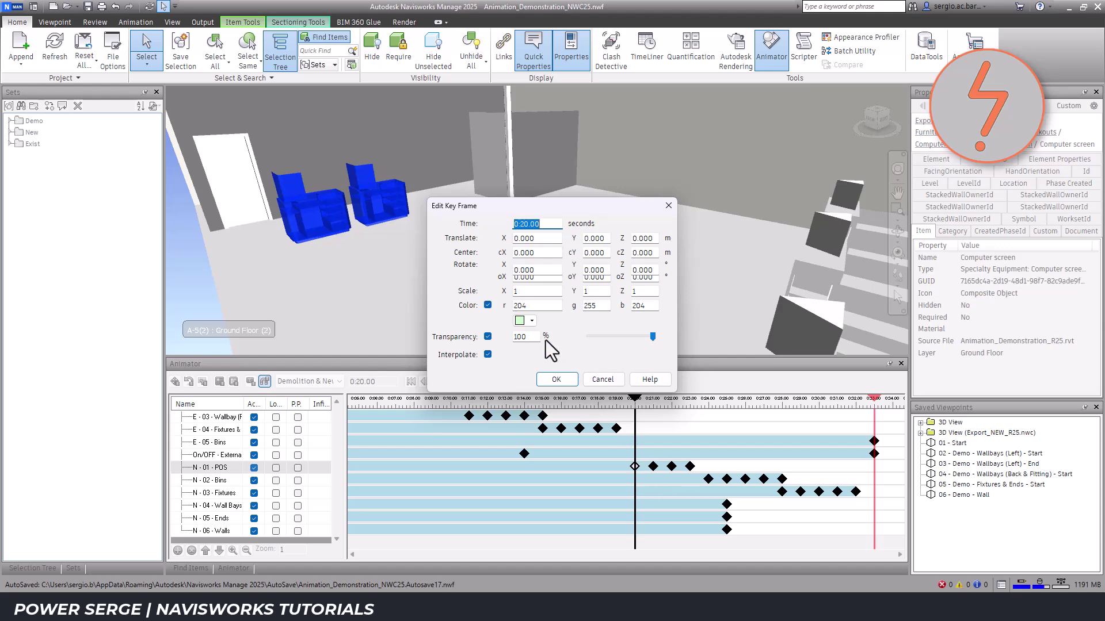
{"action": "left_click", "coordinate": [556, 380]}
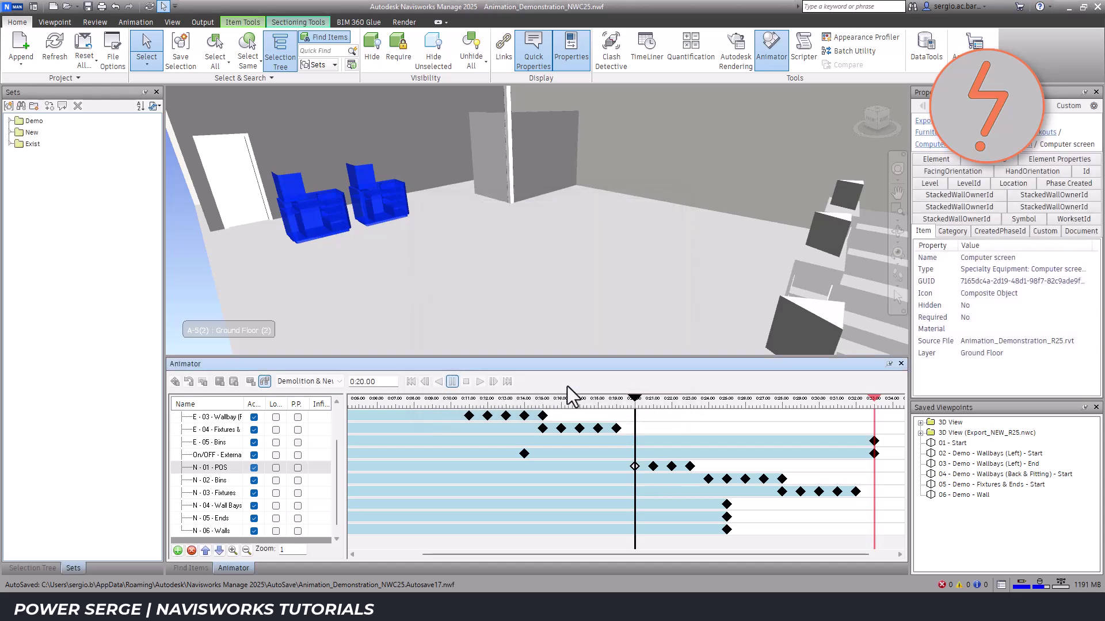
{"action": "left_click", "coordinate": [653, 467]}
{"action": "right_click", "coordinate": [654, 468]}
{"action": "left_click", "coordinate": [669, 475]}
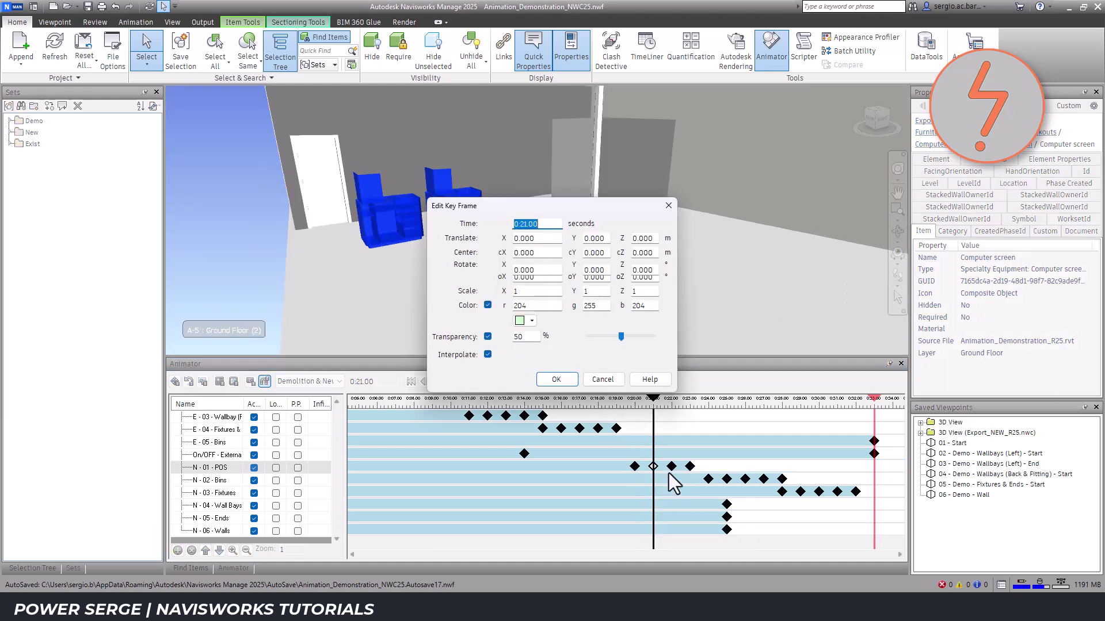
{"action": "left_click", "coordinate": [556, 380]}
{"action": "left_click", "coordinate": [671, 467]}
{"action": "right_click", "coordinate": [672, 467]}
{"action": "left_click", "coordinate": [687, 475]}
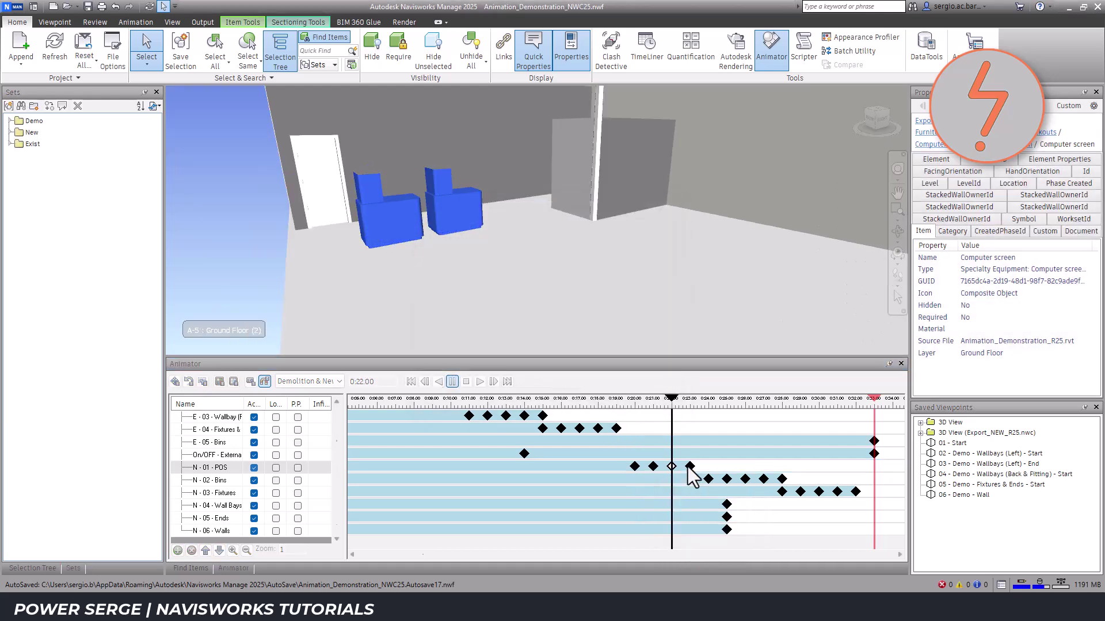
Step: Confirm the 0:22 N-01 POS keyframe at 0% transparency and select the N-02 Bins and N-03 Fixtures sets
{"action": "left_click", "coordinate": [577, 384]}
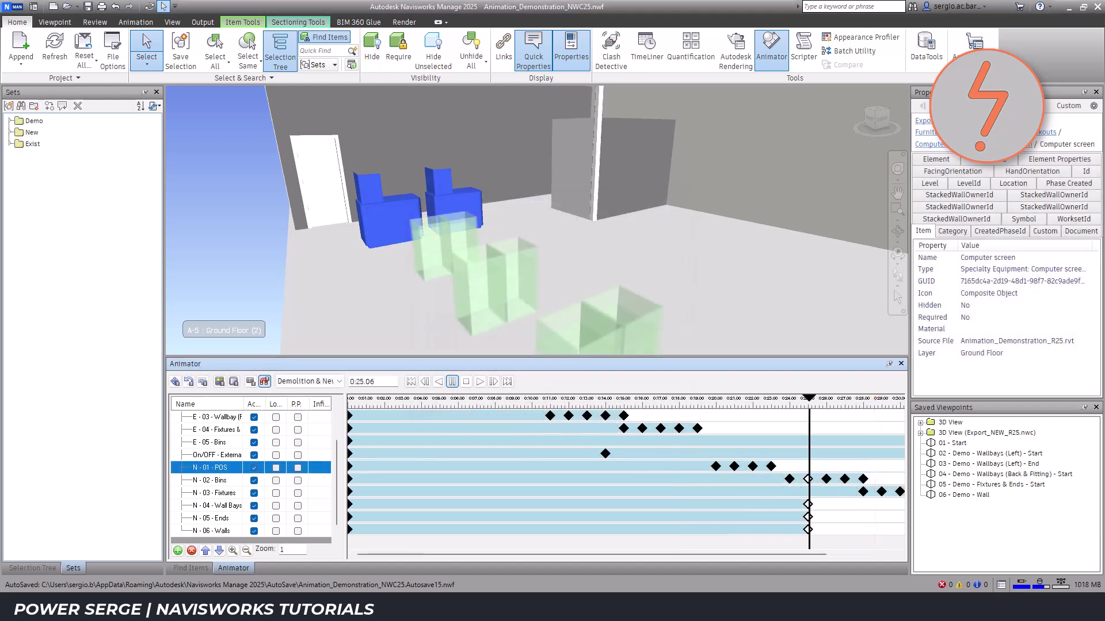
{"action": "left_click", "coordinate": [210, 480]}
{"action": "left_click", "coordinate": [214, 493]}
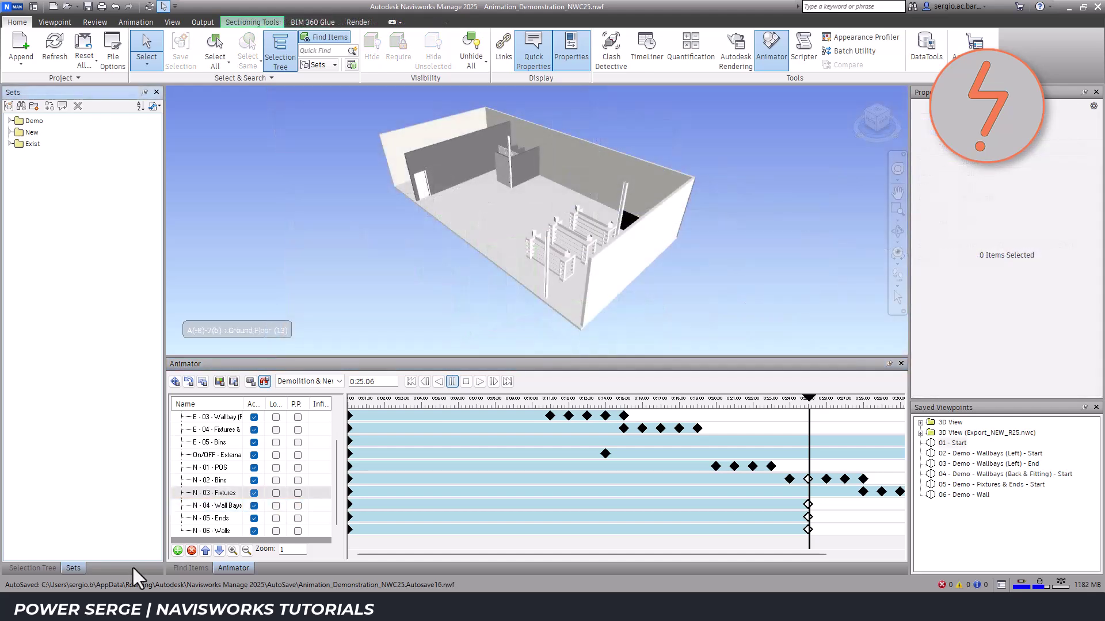
Step: Unhide all elements from the Selection Tree with Export_NEW_R25.nwc selected
{"action": "left_click", "coordinate": [45, 568]}
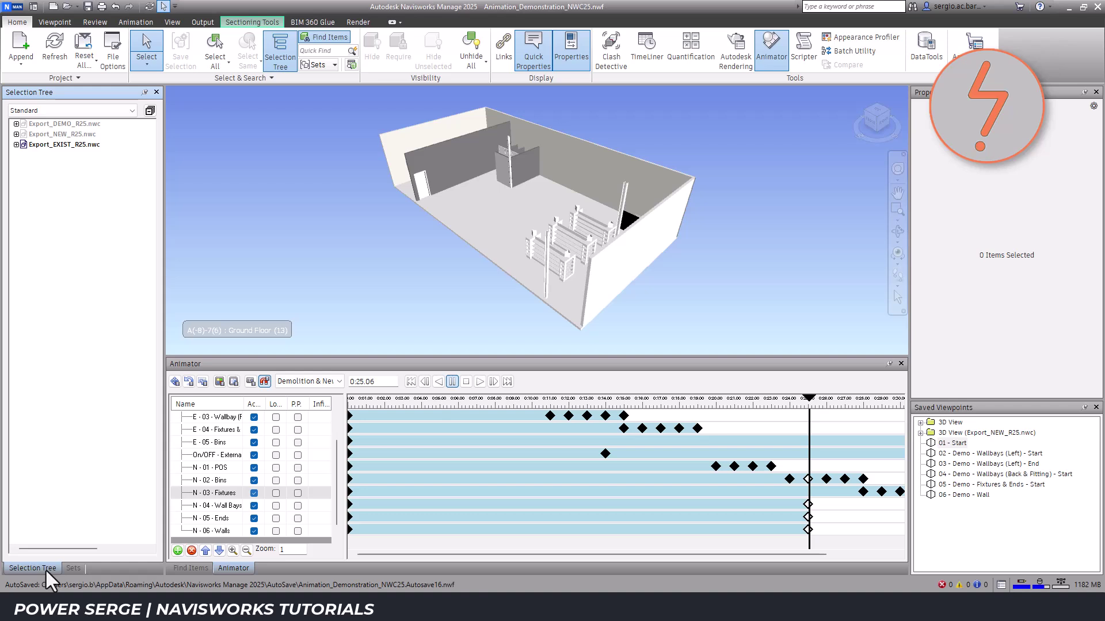
{"action": "left_click", "coordinate": [55, 135]}
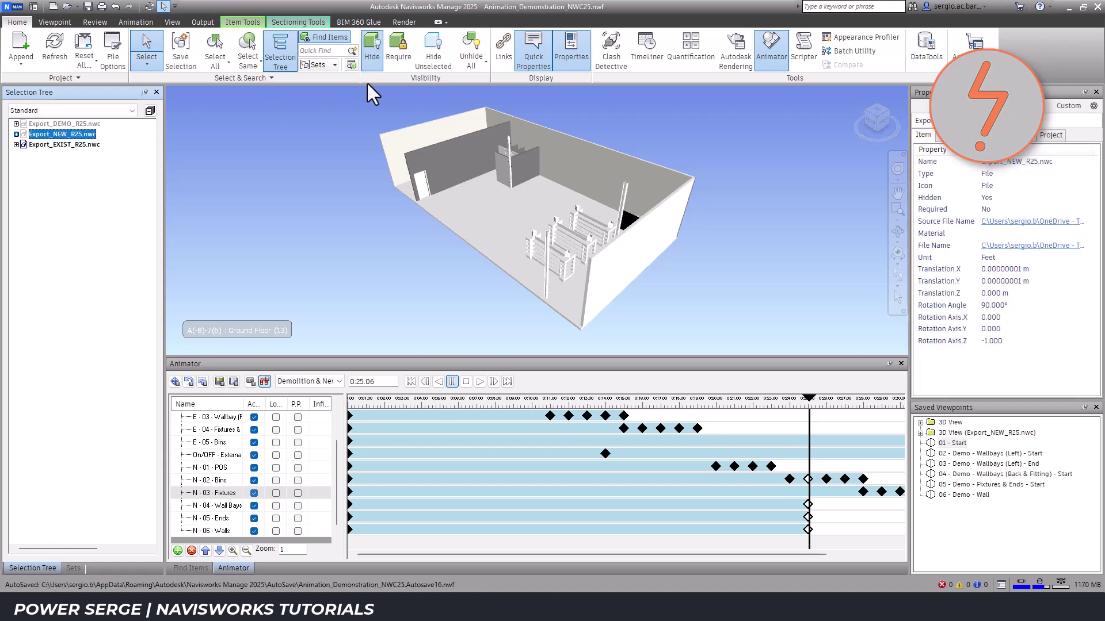
{"action": "left_click", "coordinate": [474, 64]}
{"action": "left_click", "coordinate": [477, 89]}
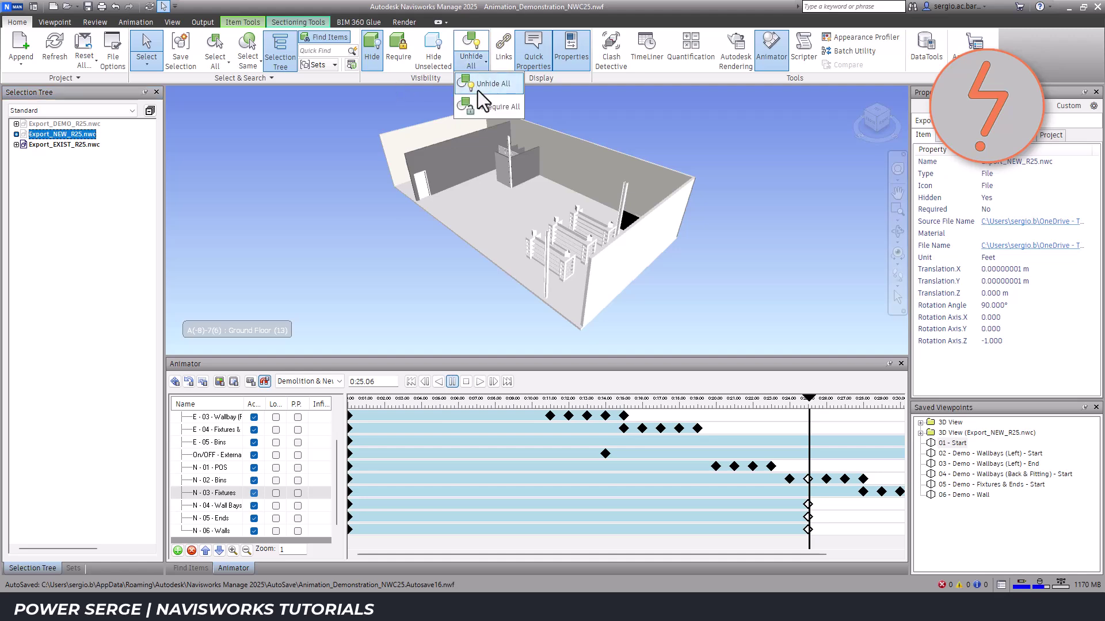
Step: Hide the Export_DEMO_R25.nwc file
{"action": "left_click", "coordinate": [126, 221]}
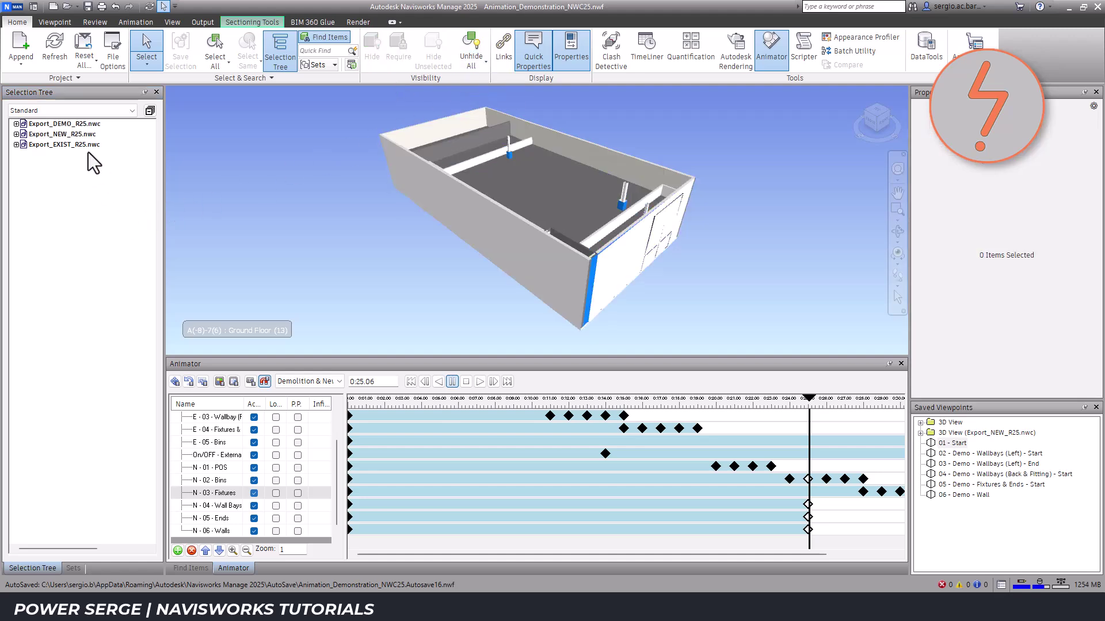
{"action": "right_click", "coordinate": [74, 126]}
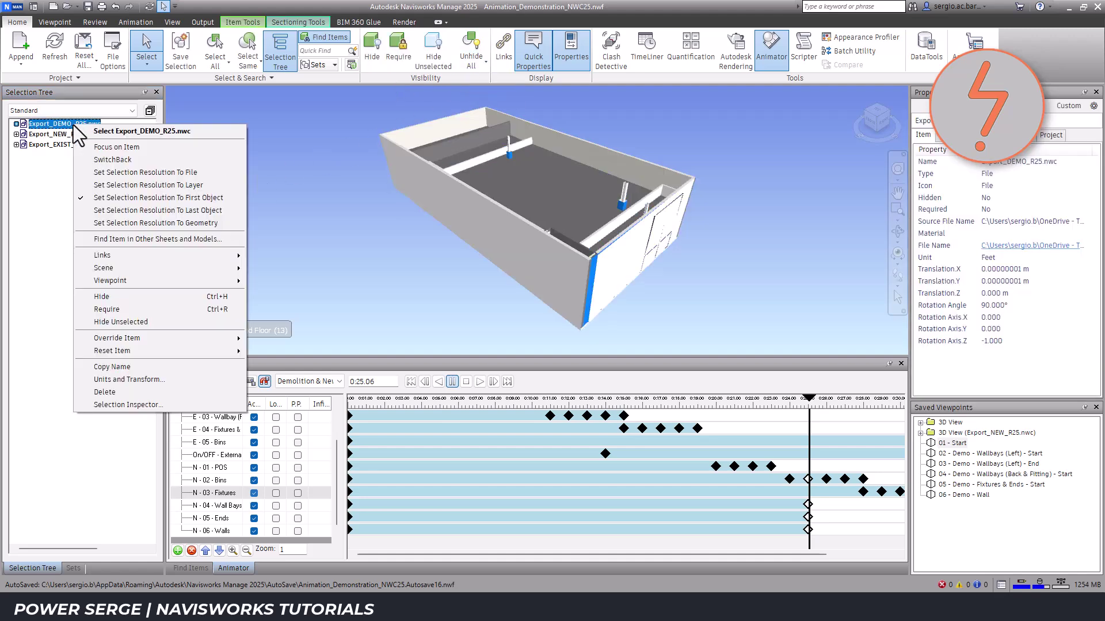
{"action": "left_click", "coordinate": [106, 296]}
Step: Hide the Ceilings category on Export_EXIST_R25's Ground Floor
{"action": "left_click", "coordinate": [16, 145]}
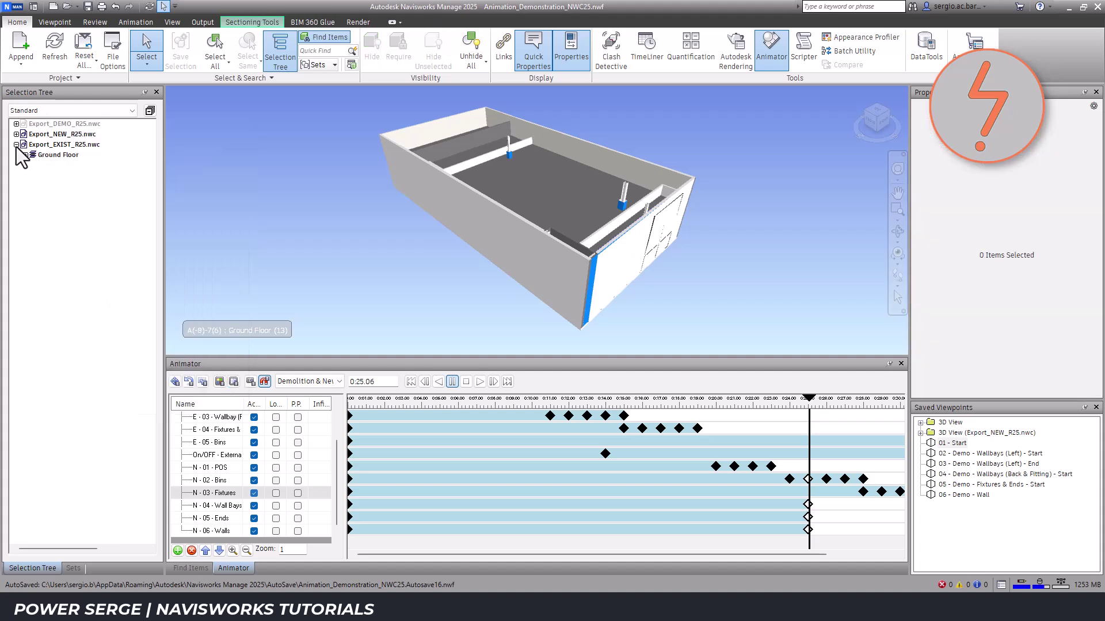
{"action": "left_click", "coordinate": [25, 155]}
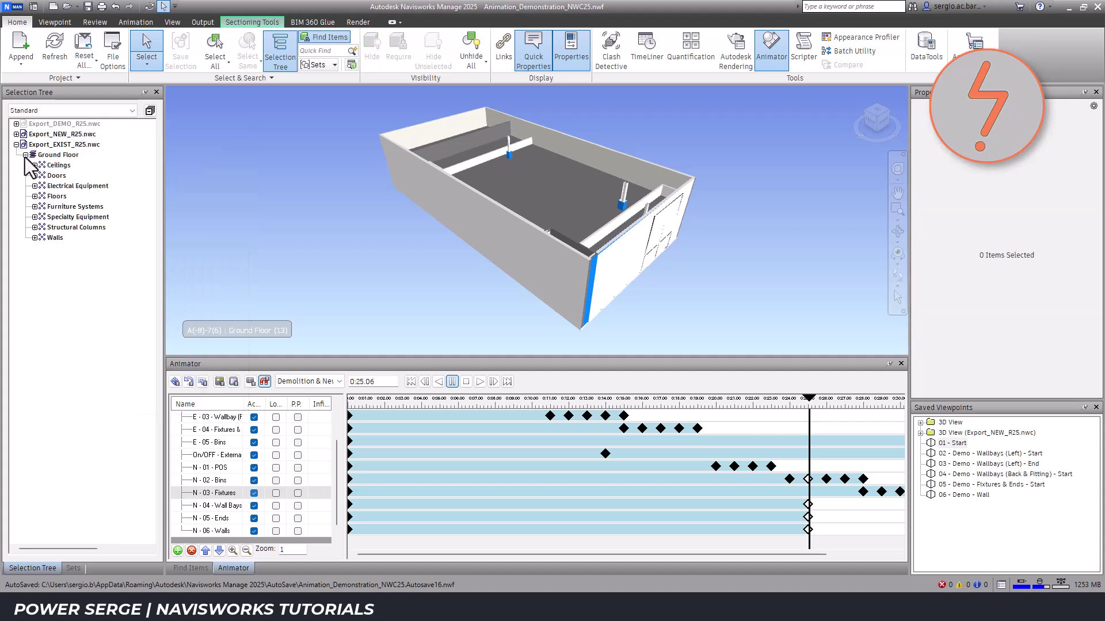
{"action": "left_click", "coordinate": [57, 166]}
{"action": "right_click", "coordinate": [57, 166]}
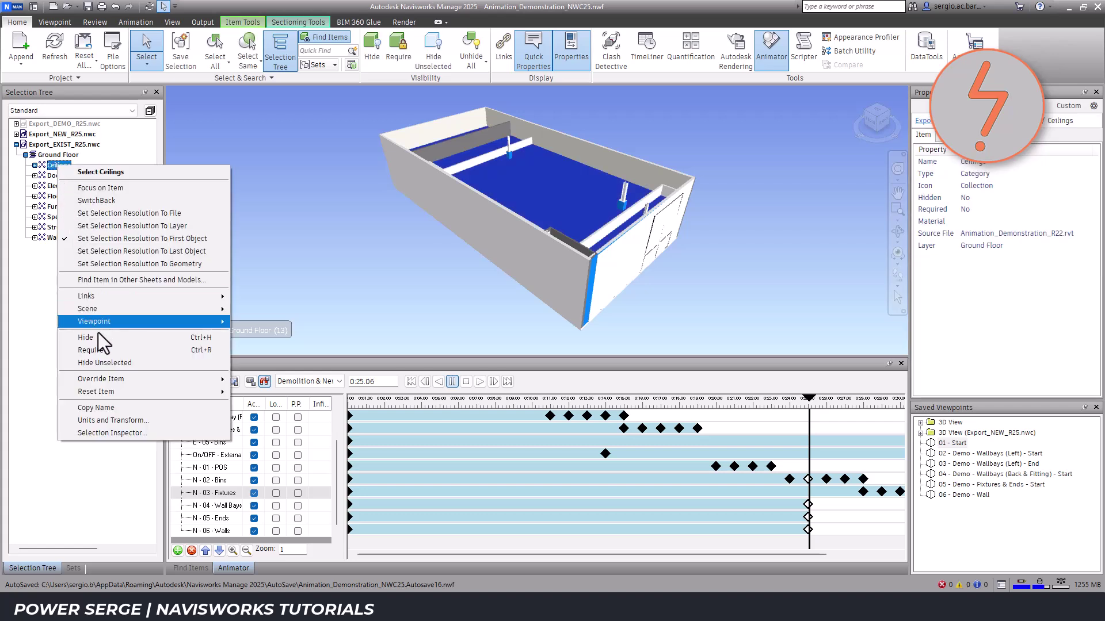
{"action": "left_click", "coordinate": [100, 339]}
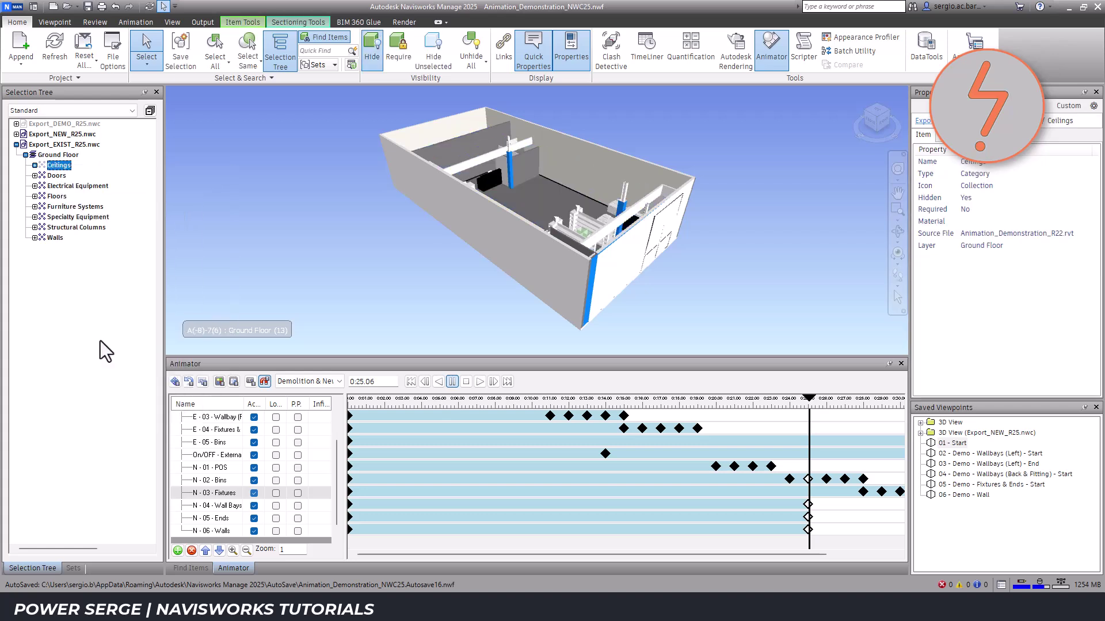
{"action": "left_click", "coordinate": [17, 144]}
Step: Hide Export_NEW_R25's curtain panels, mullions, doors, floors, railings, structural columns and walls
{"action": "left_click", "coordinate": [17, 134]}
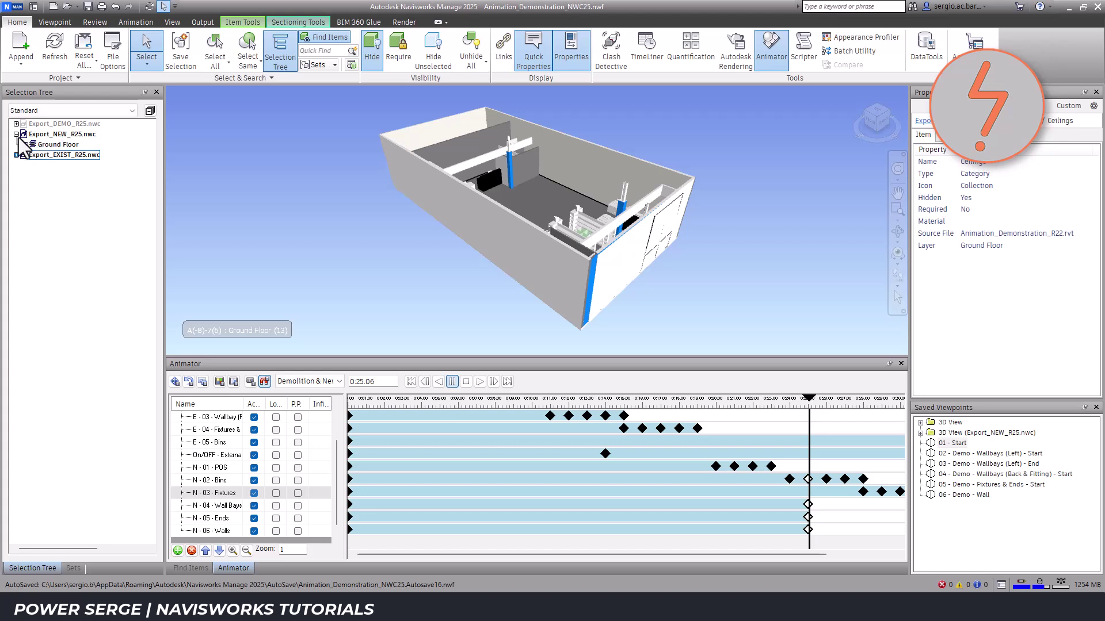
{"action": "left_click", "coordinate": [25, 144]}
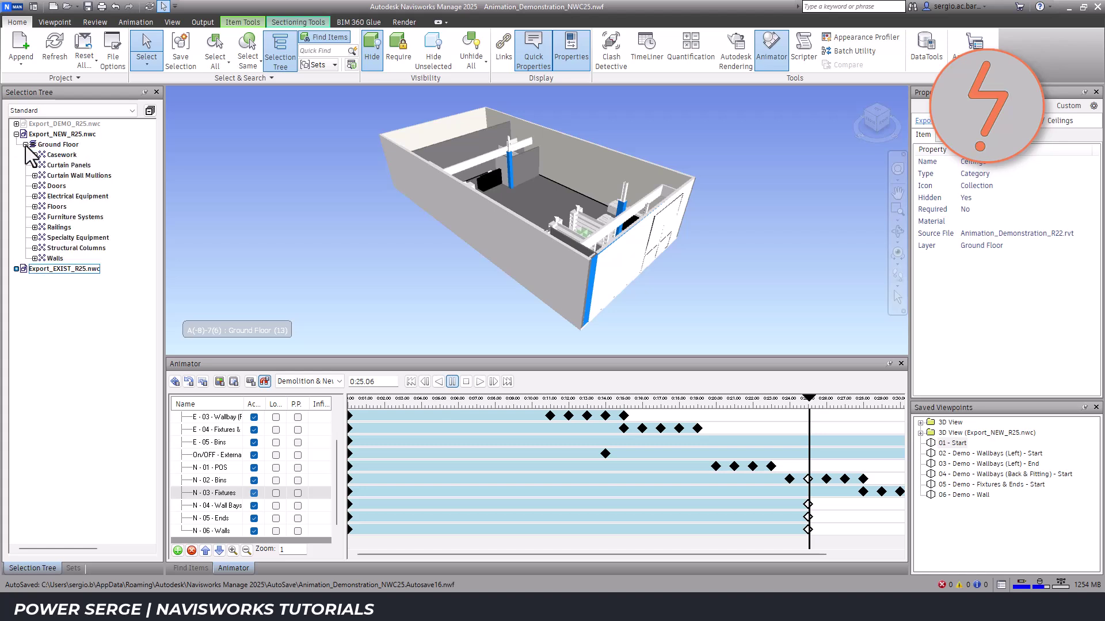
{"action": "left_click", "coordinate": [61, 155]}
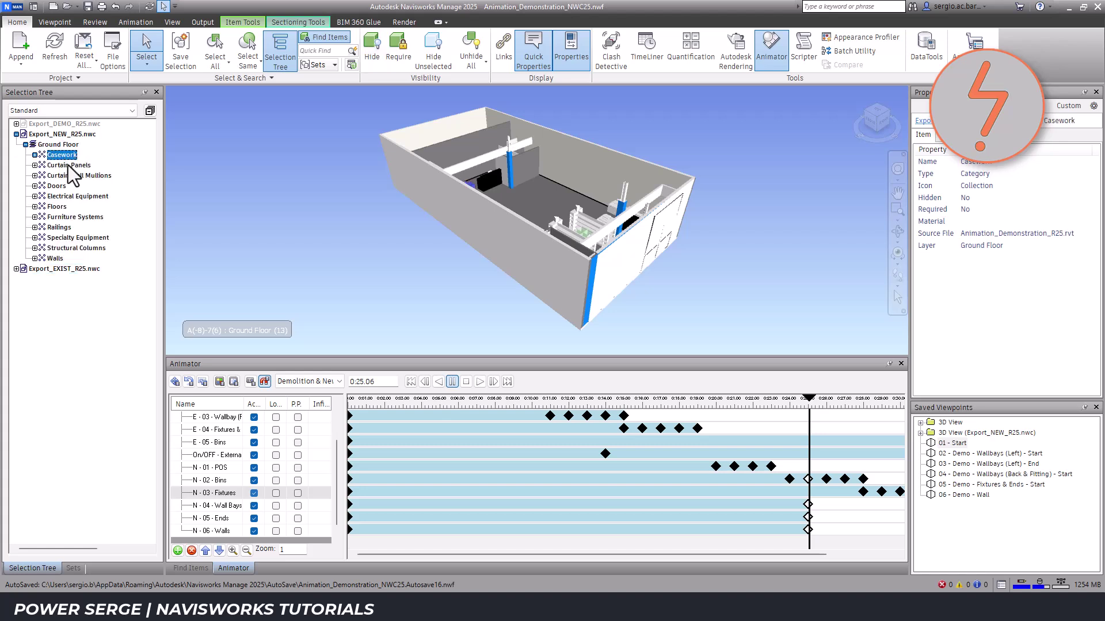
{"action": "left_click", "coordinate": [68, 165]}
{"action": "left_click", "coordinate": [73, 176], "text": "ctrl"}
{"action": "left_click", "coordinate": [56, 186], "text": "ctrl"}
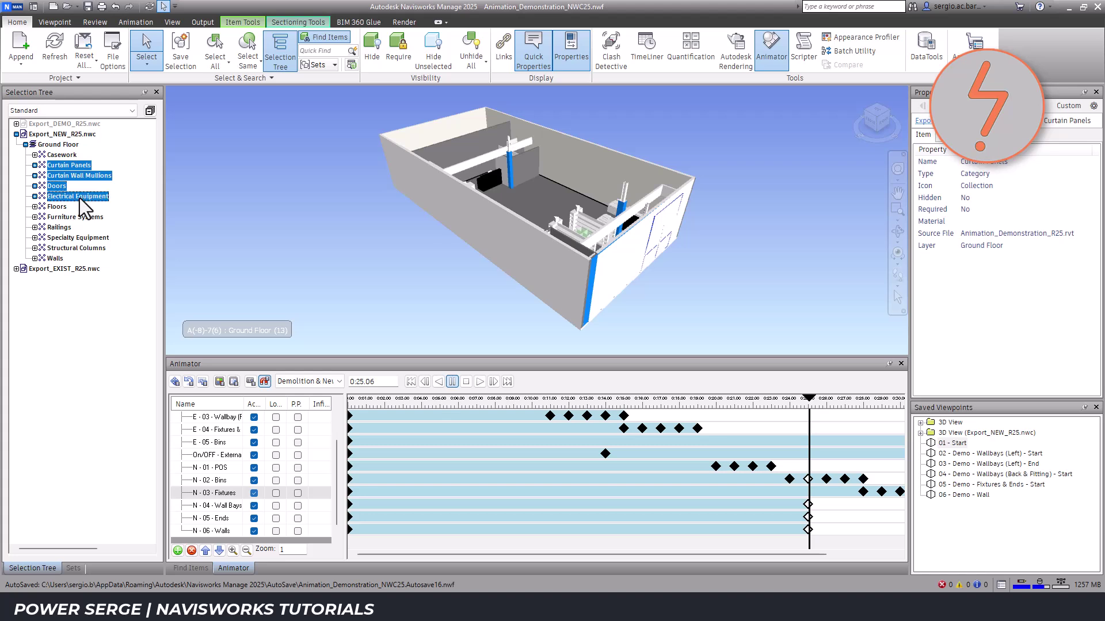
{"action": "left_click", "coordinate": [65, 207], "text": "ctrl"}
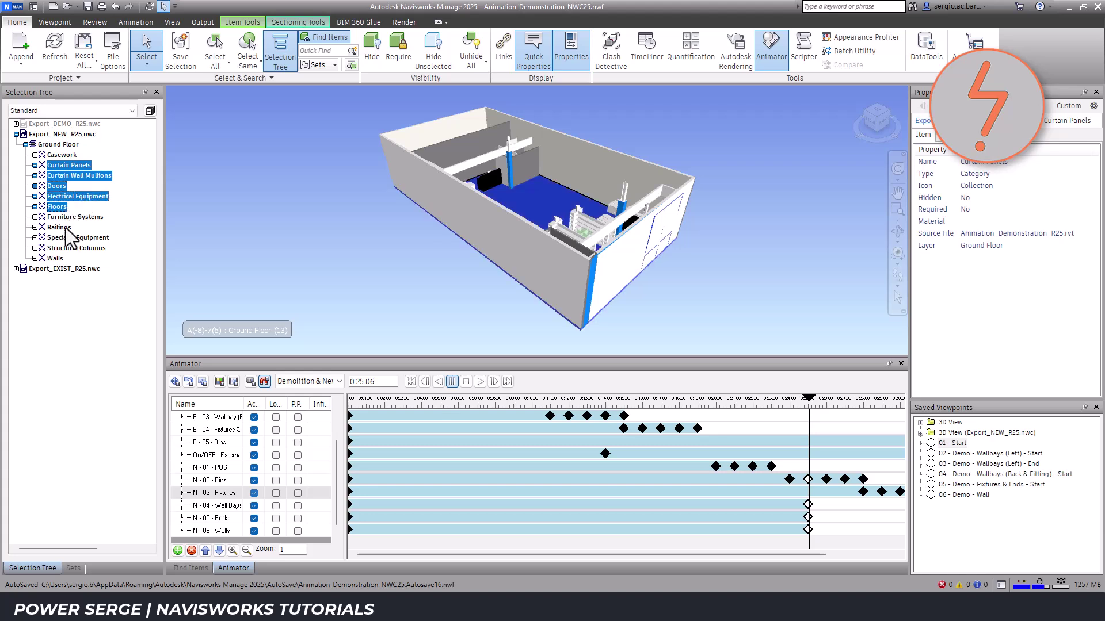
{"action": "left_click", "coordinate": [61, 228], "text": "ctrl"}
{"action": "left_click", "coordinate": [67, 247], "text": "ctrl"}
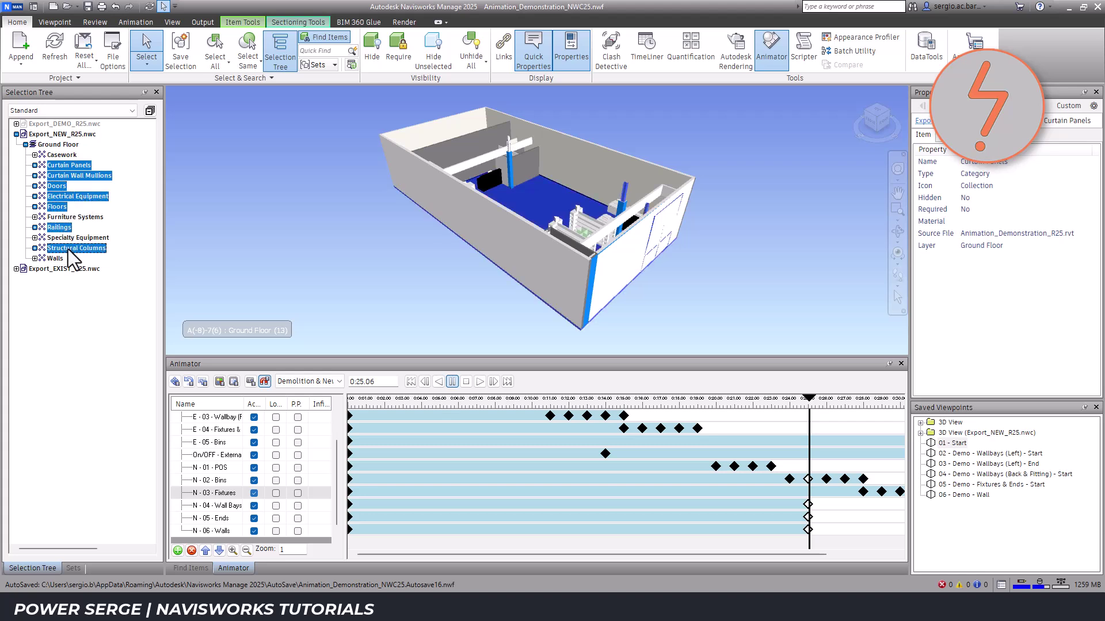
{"action": "left_click", "coordinate": [58, 259], "text": "ctrl"}
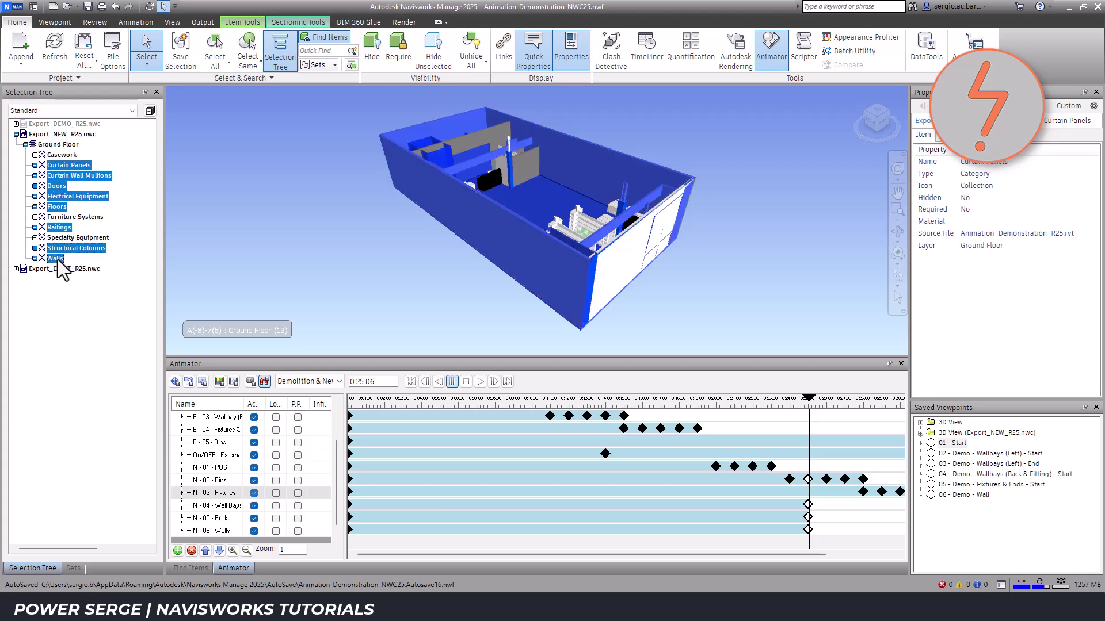
{"action": "right_click", "coordinate": [58, 259]}
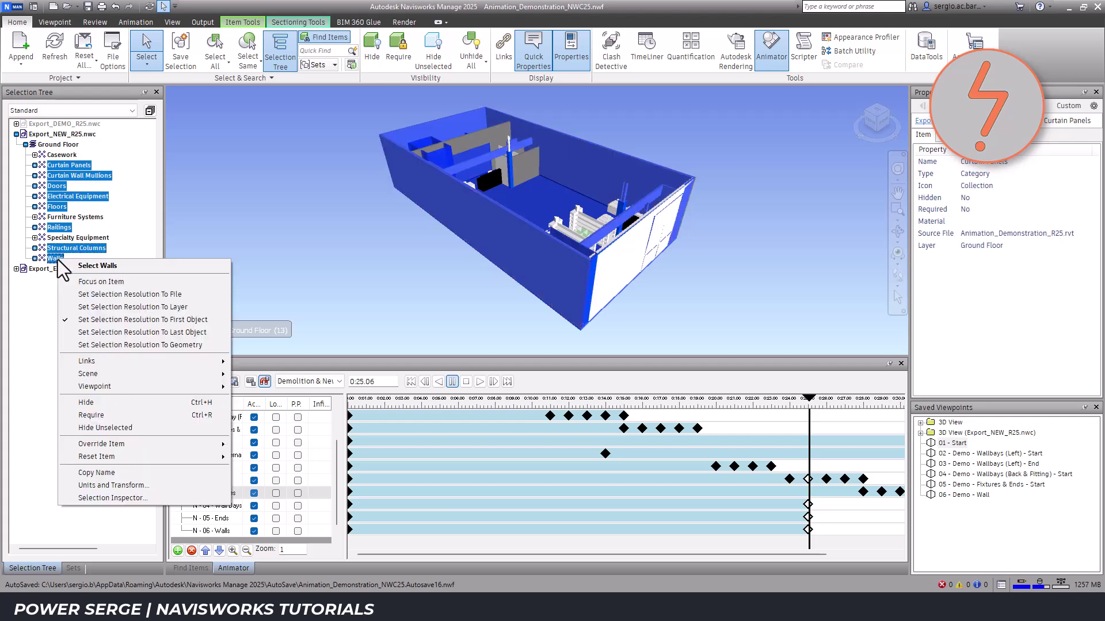
{"action": "left_click", "coordinate": [86, 403]}
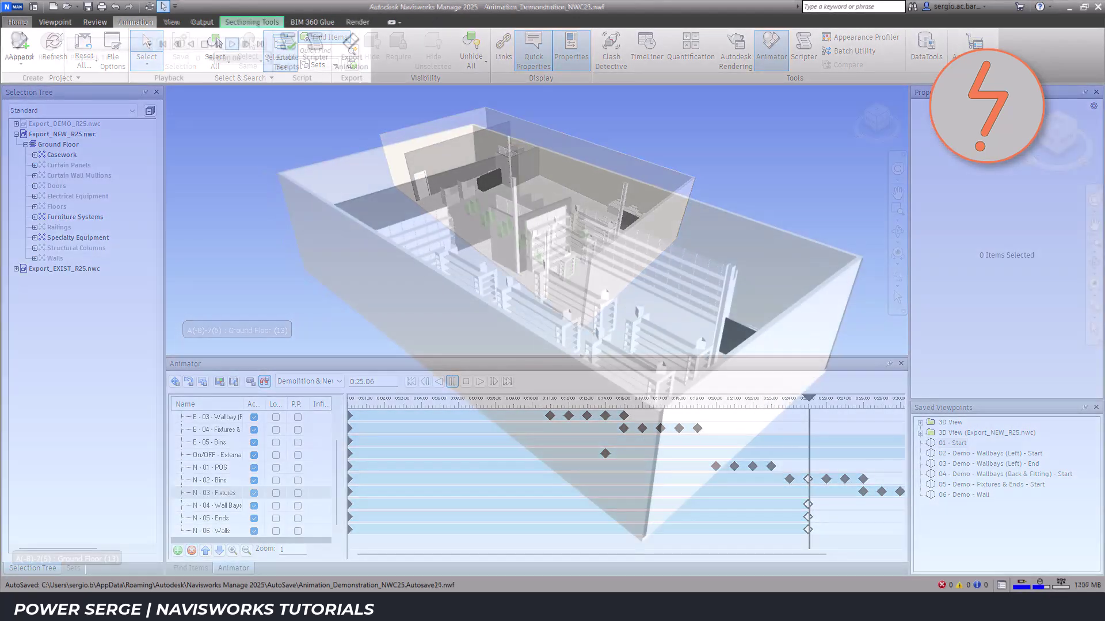